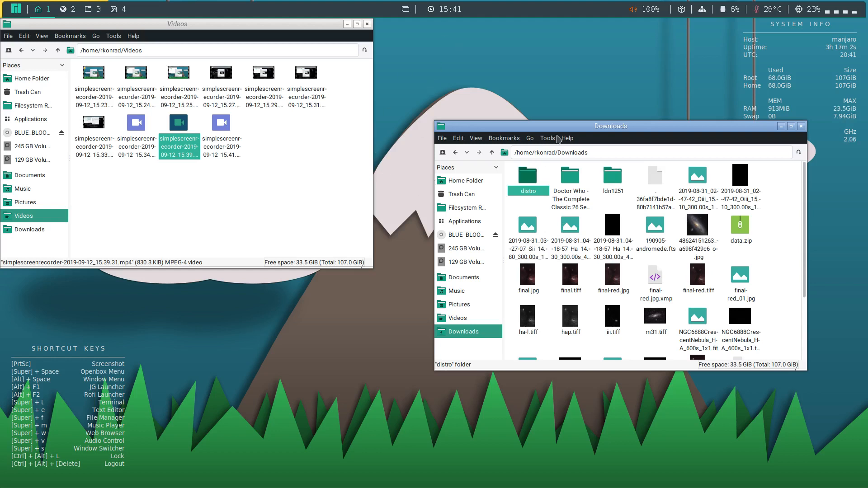
- Open the distro folder in Downloads and launch StarTools-Linux64
drag(619, 127, 429, 150)
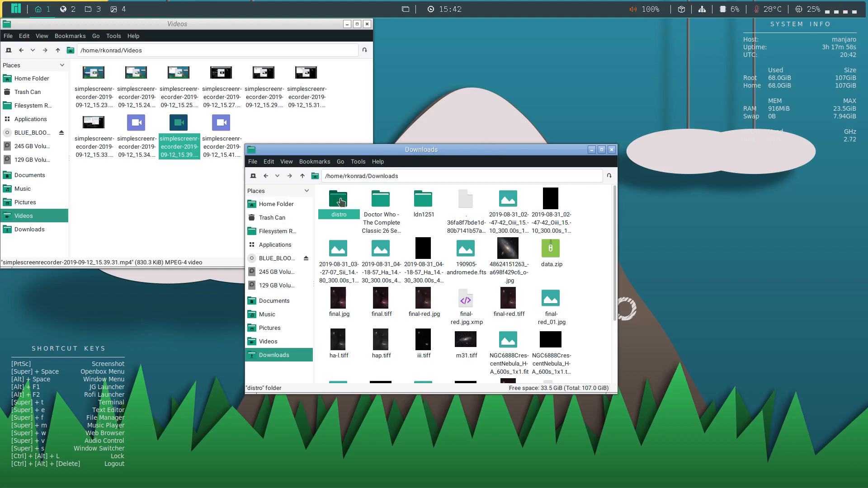
double_click(340, 201)
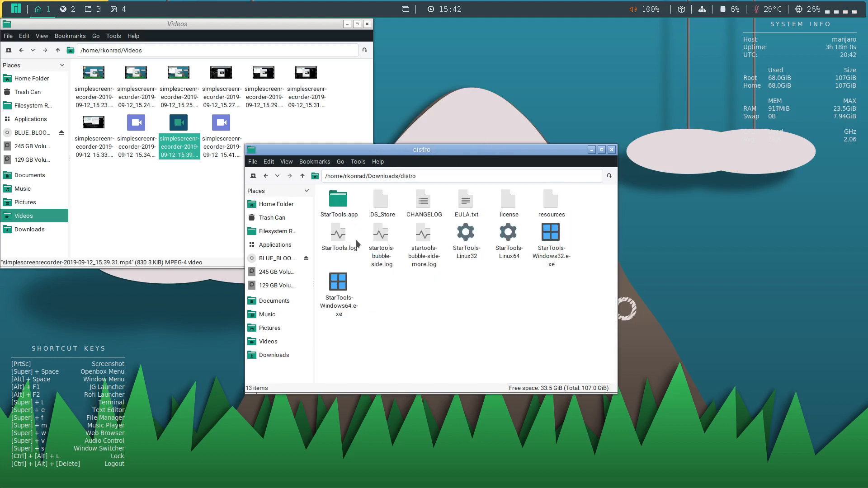
double_click(507, 233)
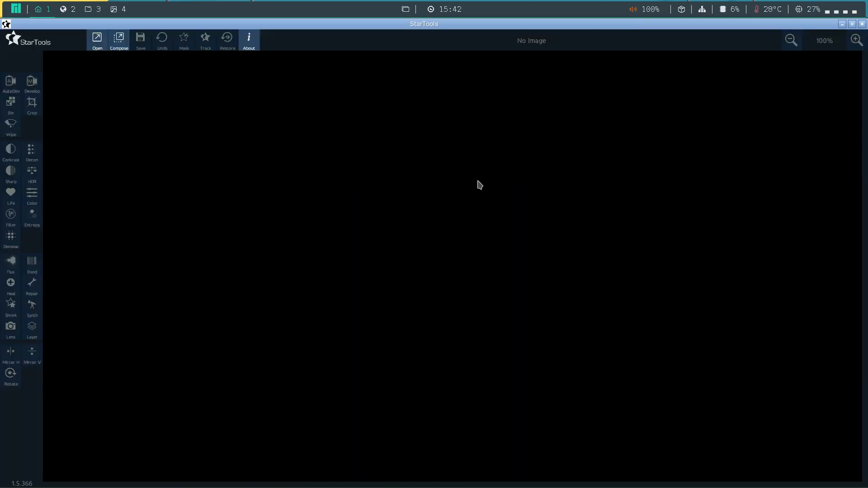
- Open the 51.2 MB Ha _stacked_flipped_aligned.tiff from Downloads and declare its data linear and Bayered, but not white balanced
click(98, 42)
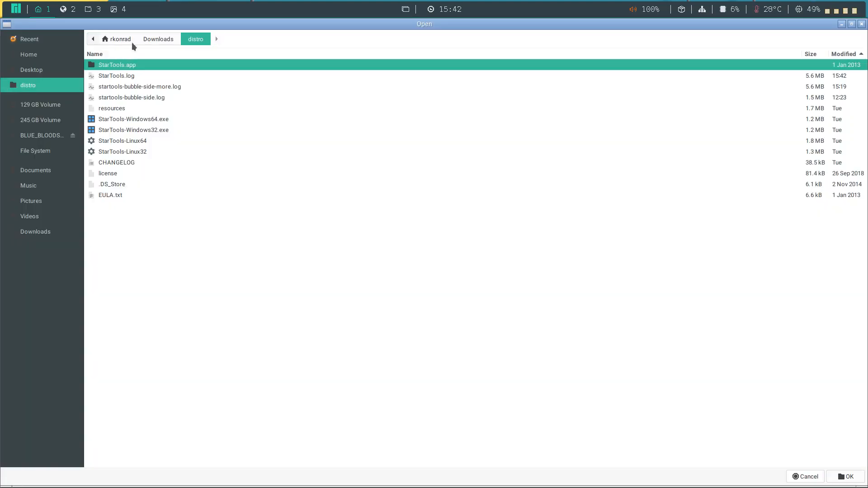
click(157, 39)
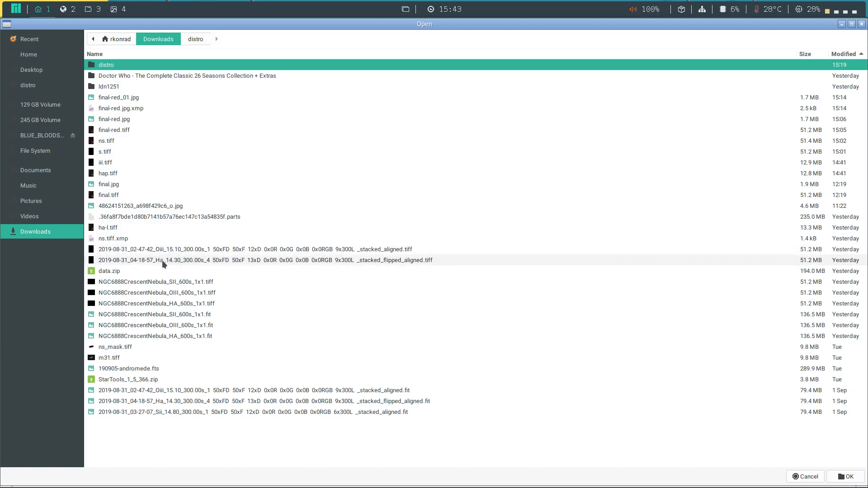
click(161, 260)
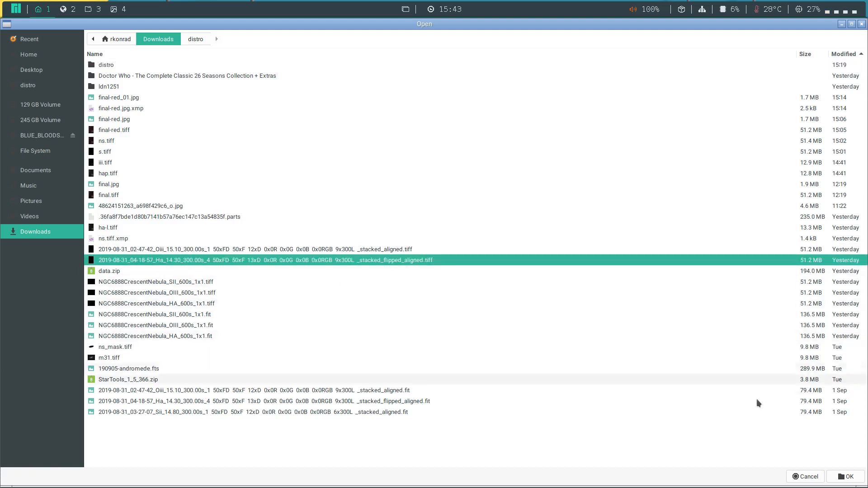
click(847, 480)
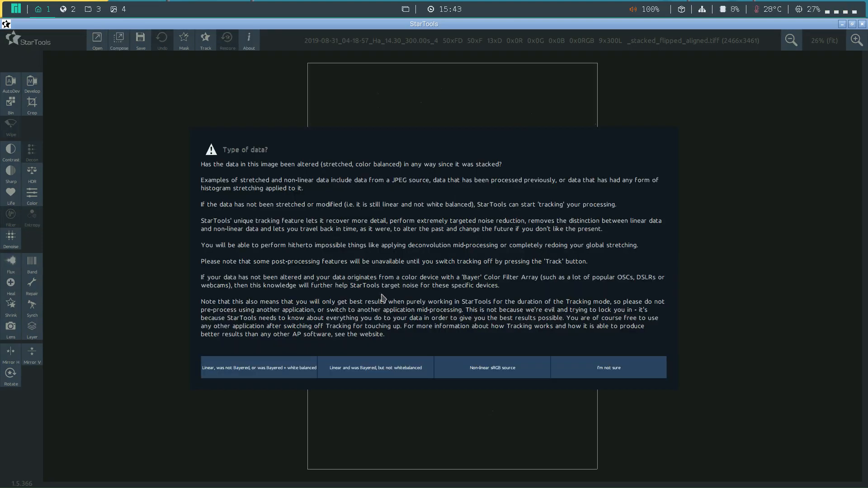
click(365, 366)
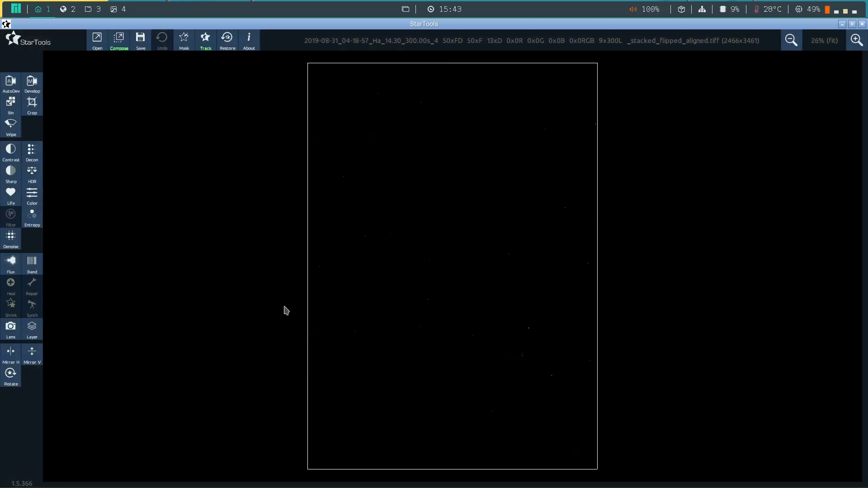
- Start AutoDev on the image and set Ignore Fine Detail to 4.0 pixels
click(12, 84)
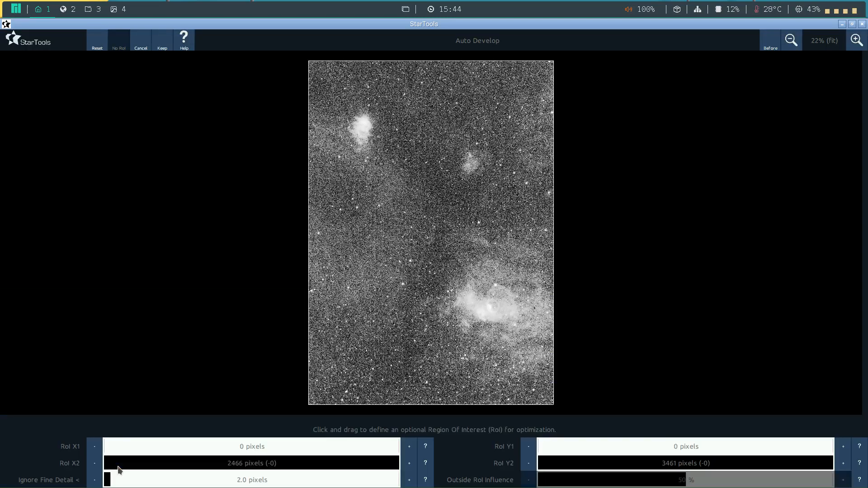
click(118, 466)
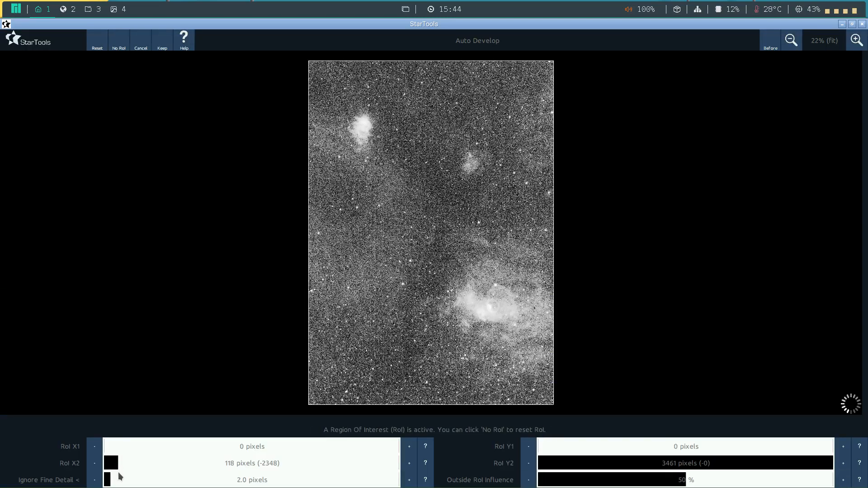
click(119, 479)
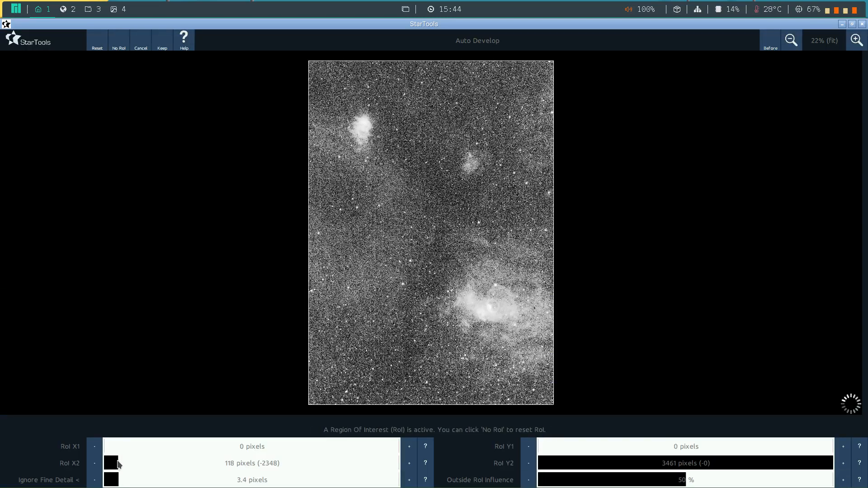
drag(119, 464, 101, 465)
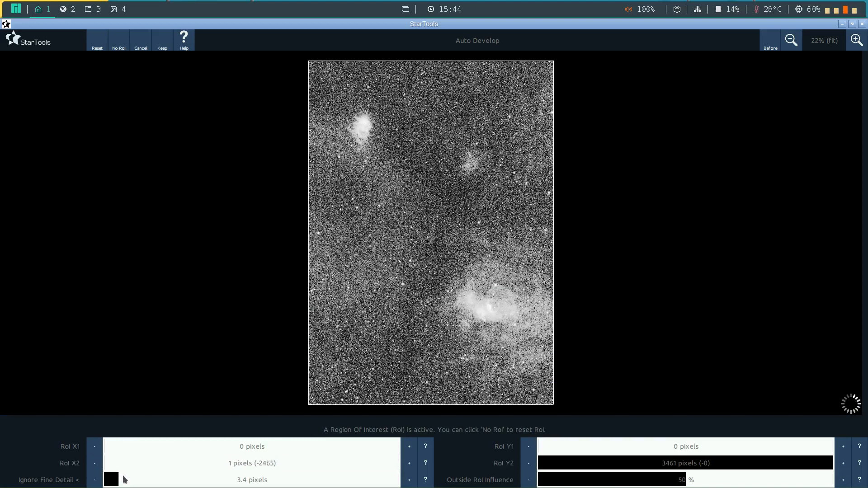
click(123, 480)
click(97, 480)
click(98, 480)
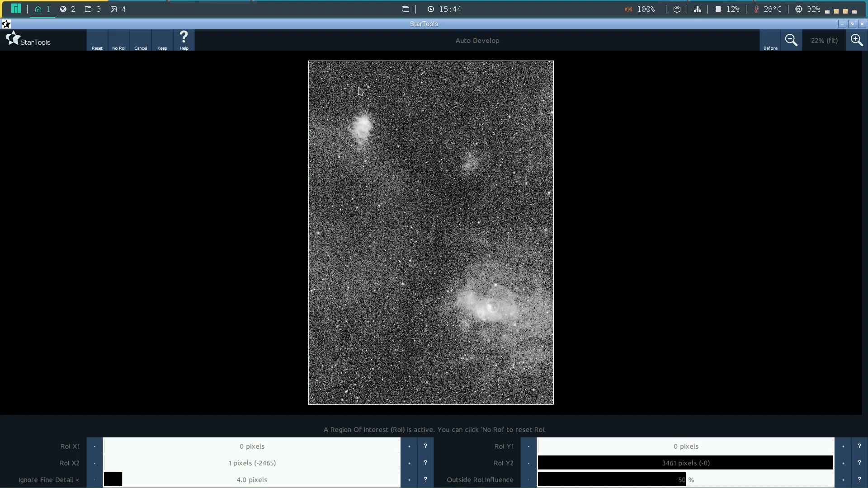
- Define a narrow vertical Region of Interest over the upper-left nebula, about X 540 to 569 and Y 427 to 891 pixels
drag(359, 88, 362, 176)
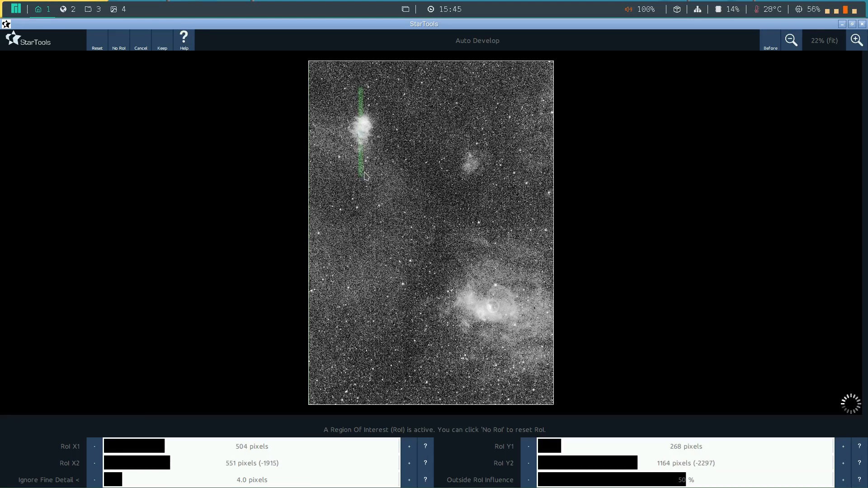
drag(366, 175, 364, 177)
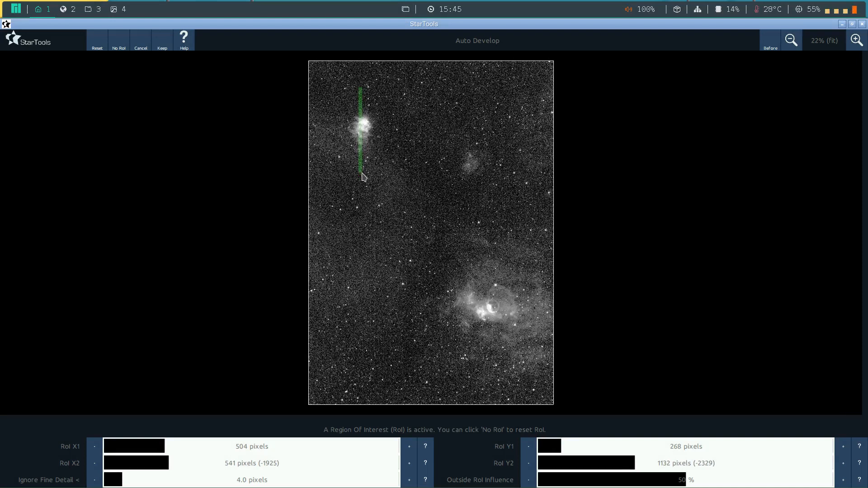
drag(362, 173, 362, 173)
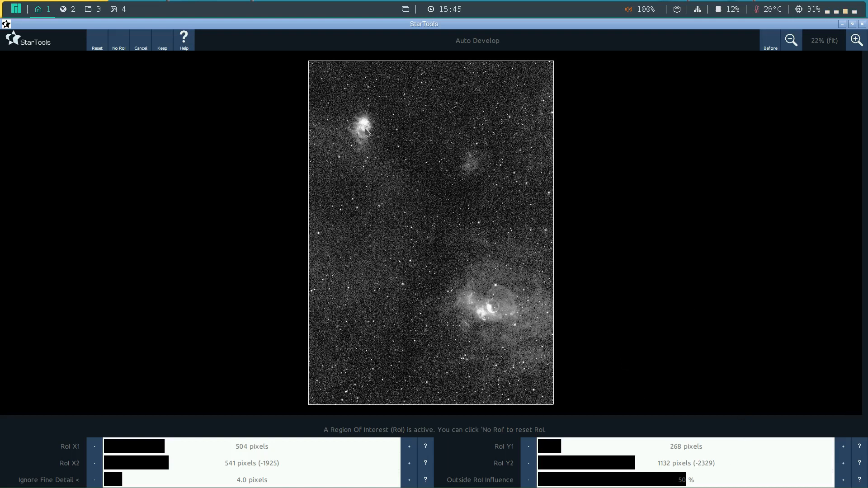
drag(363, 104, 364, 150)
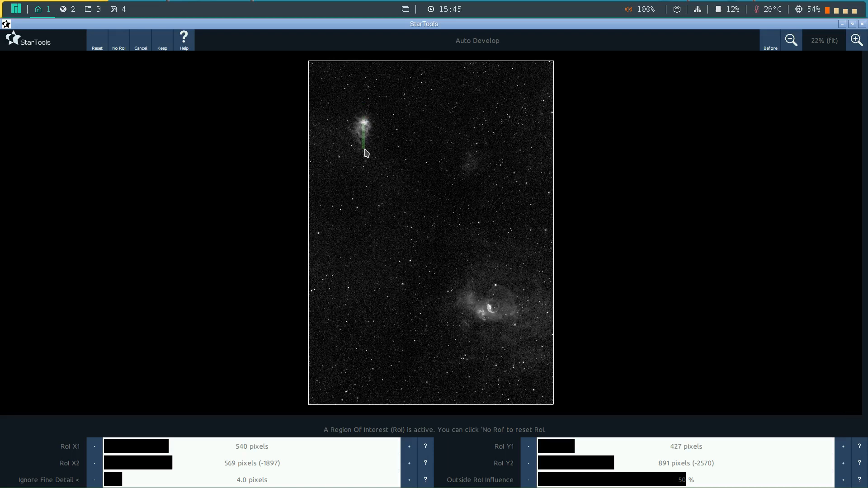
drag(364, 150, 365, 150)
- Set Outside RoI Influence to 100 % and keep the Auto Develop result
drag(668, 481, 849, 486)
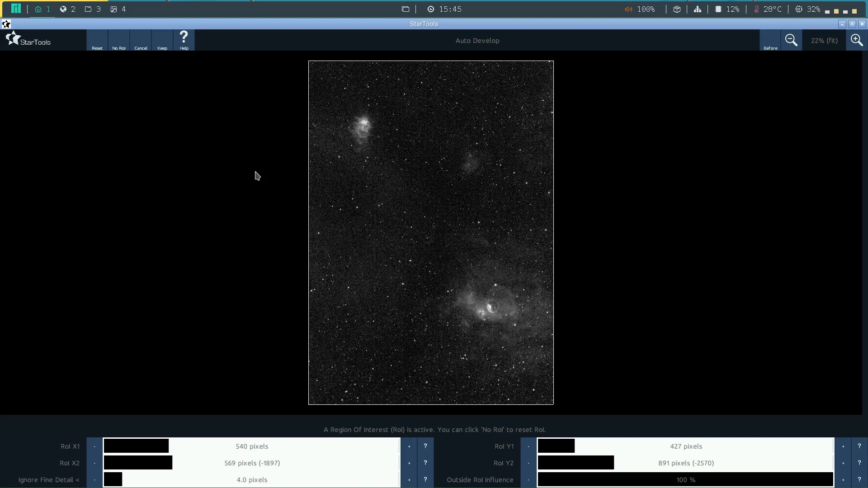
click(161, 40)
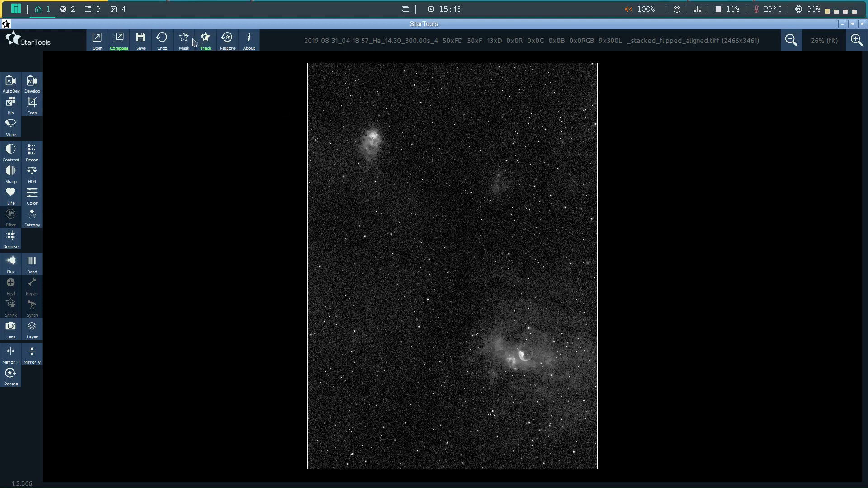
- Open the HDR module on the full-size image and apply its Equalize preset
click(11, 105)
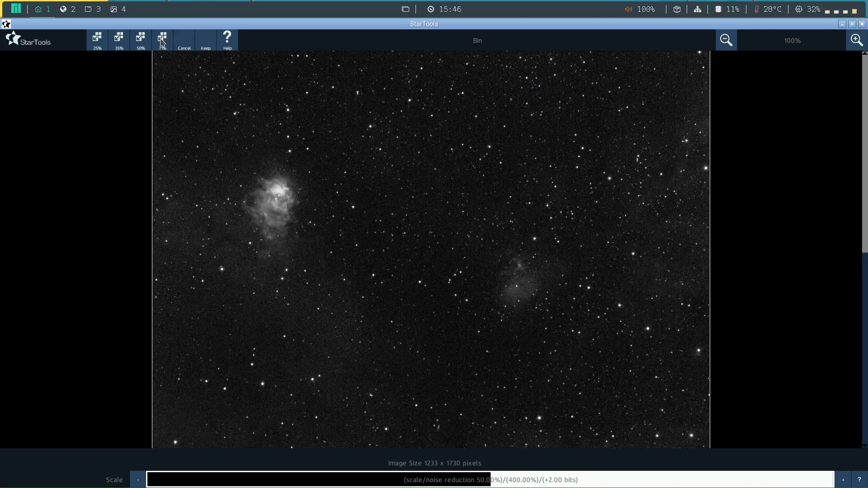
click(184, 41)
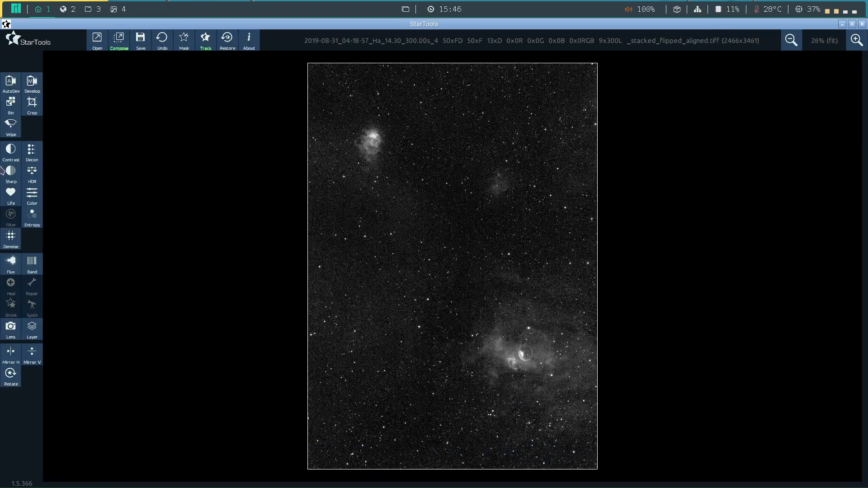
click(33, 177)
click(118, 38)
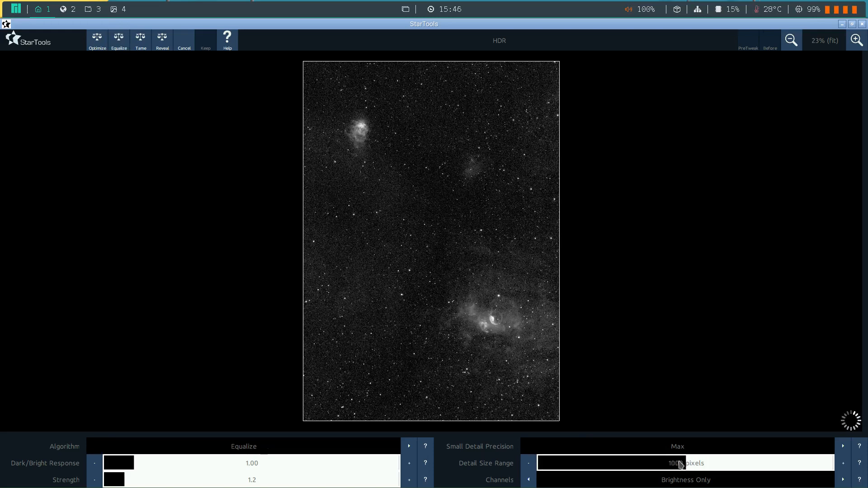
- Set the HDR Detail Size Range to 209 pixels and the Dark/Bright Response to 0.34
click(574, 468)
click(562, 467)
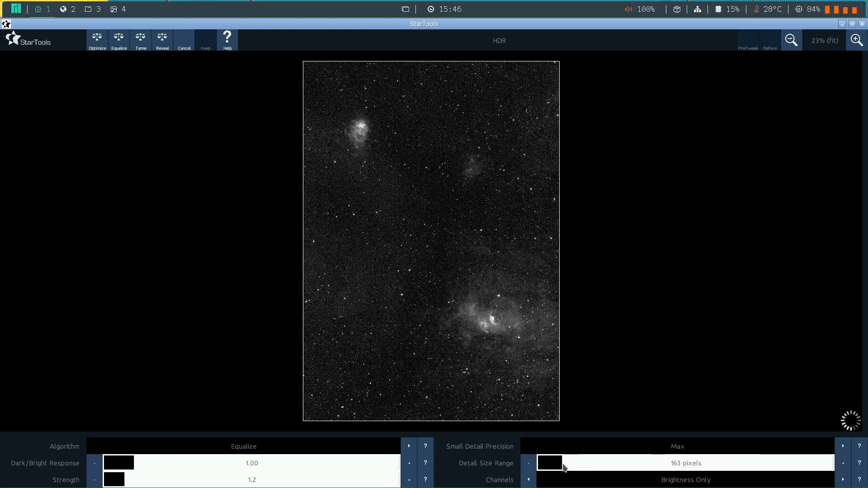
click(569, 466)
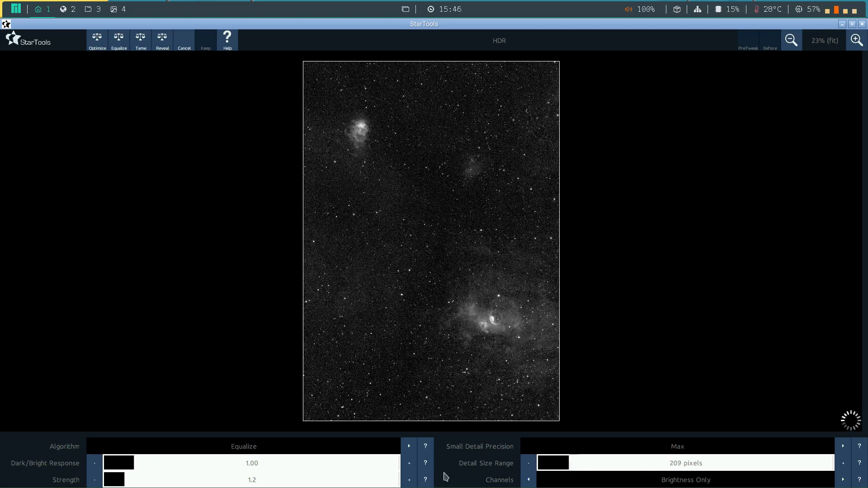
click(111, 467)
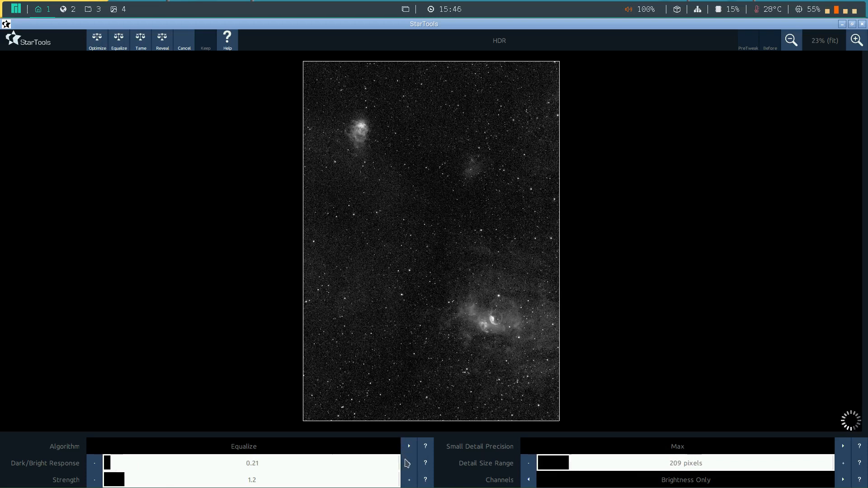
click(115, 462)
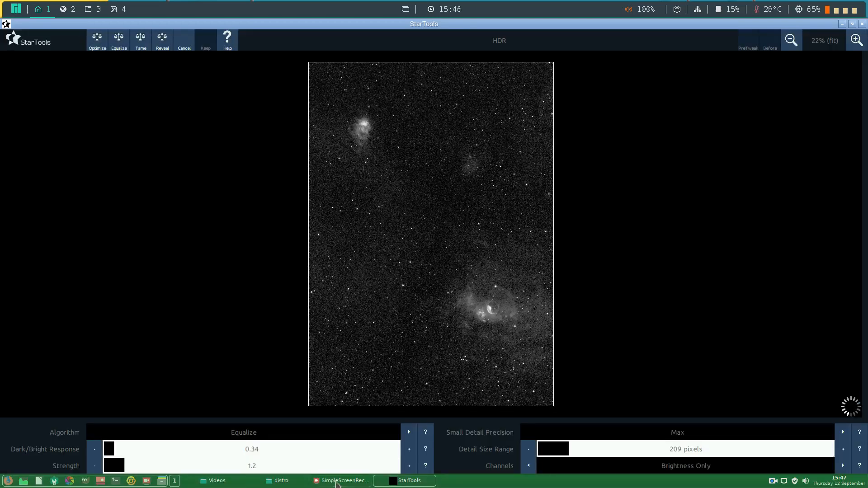
click(337, 482)
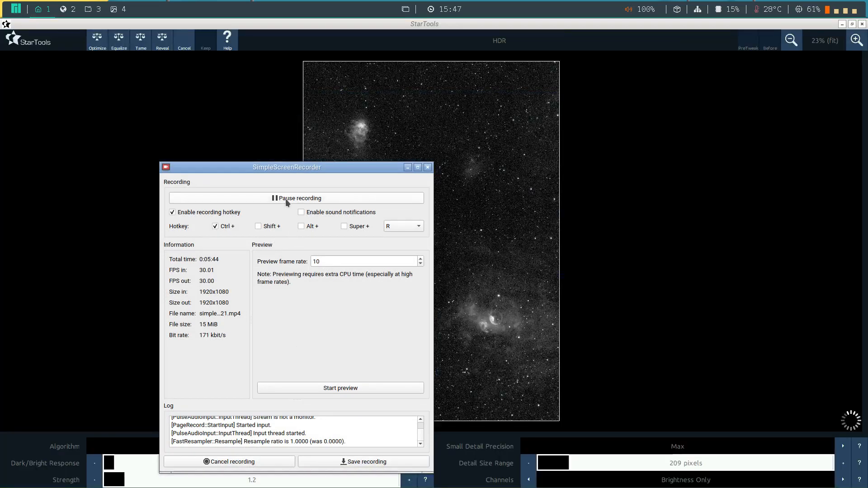
click(285, 199)
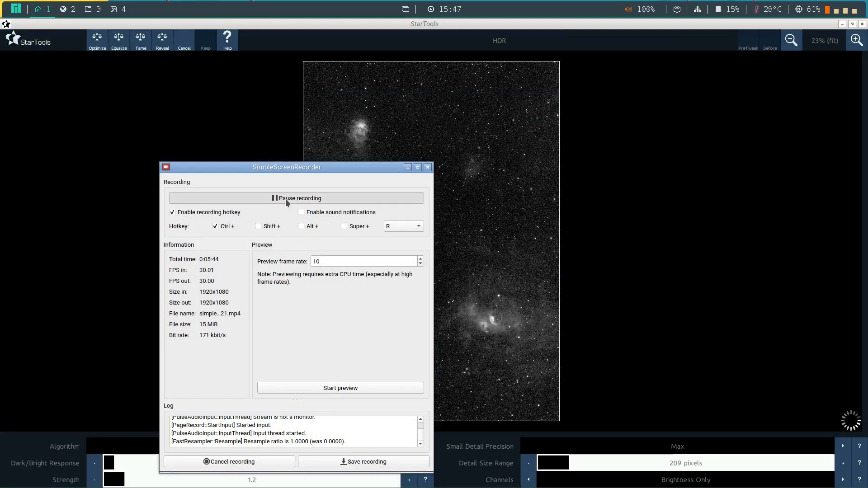
click(215, 226)
click(258, 226)
click(285, 199)
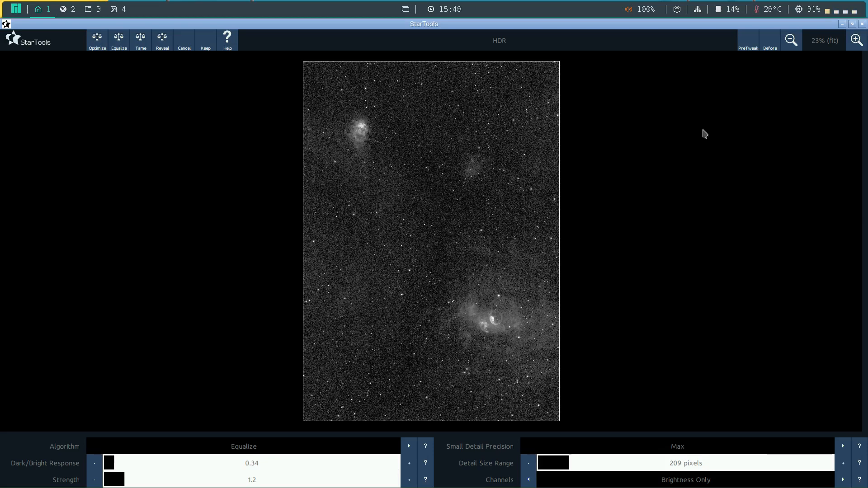
- Examine the HDR result up close, checking the background noise and the detail in the lower-right bubble nebula
click(855, 41)
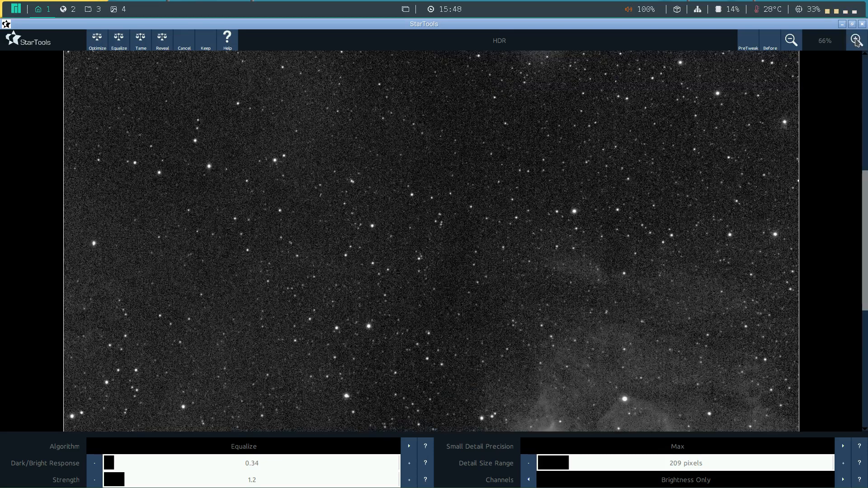
click(855, 41)
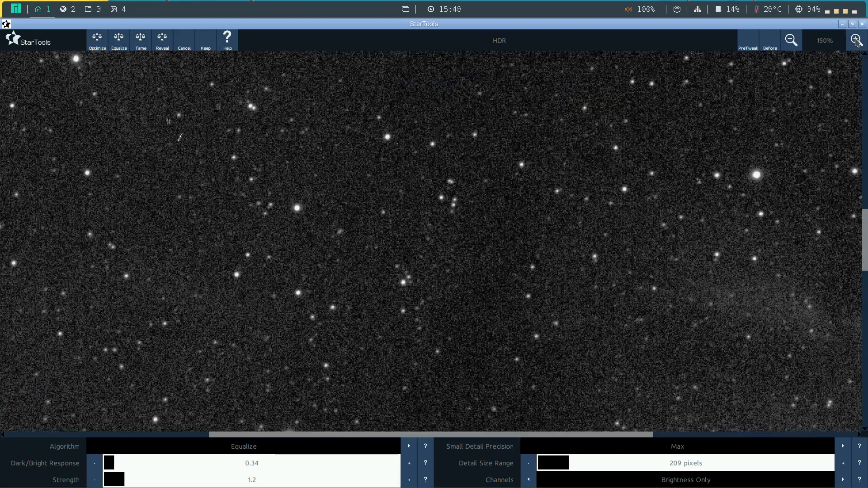
drag(865, 228, 865, 307)
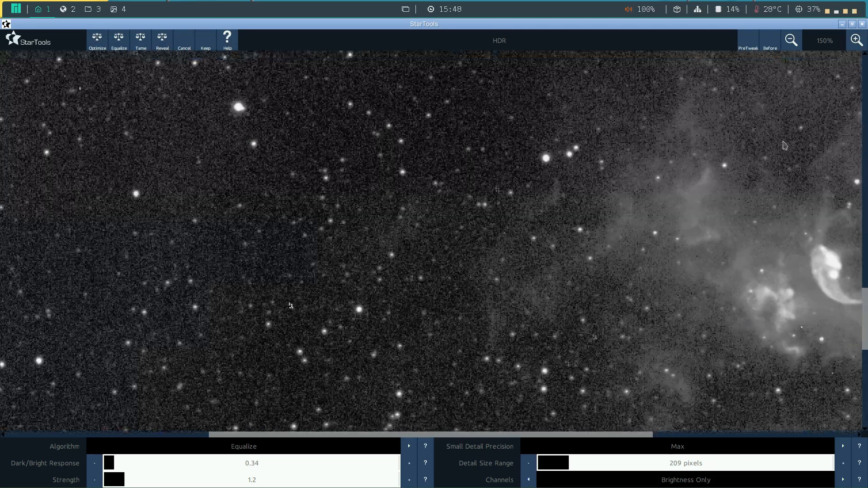
click(793, 44)
click(794, 45)
click(795, 45)
click(796, 46)
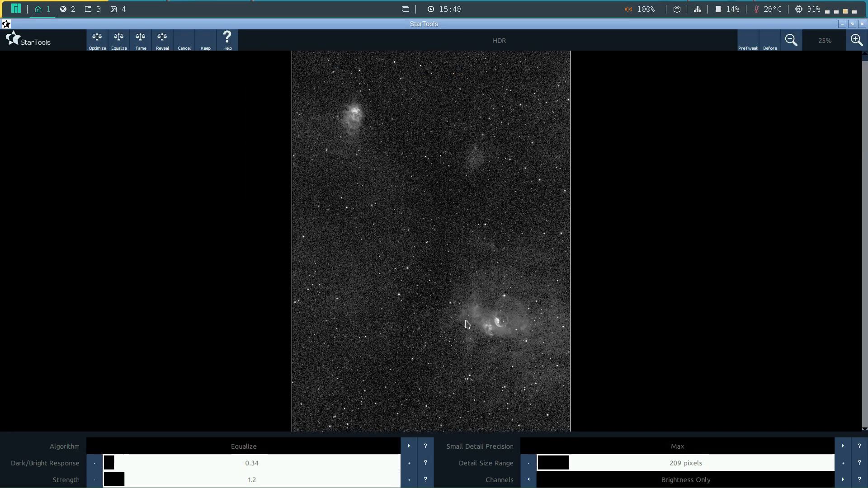
click(856, 40)
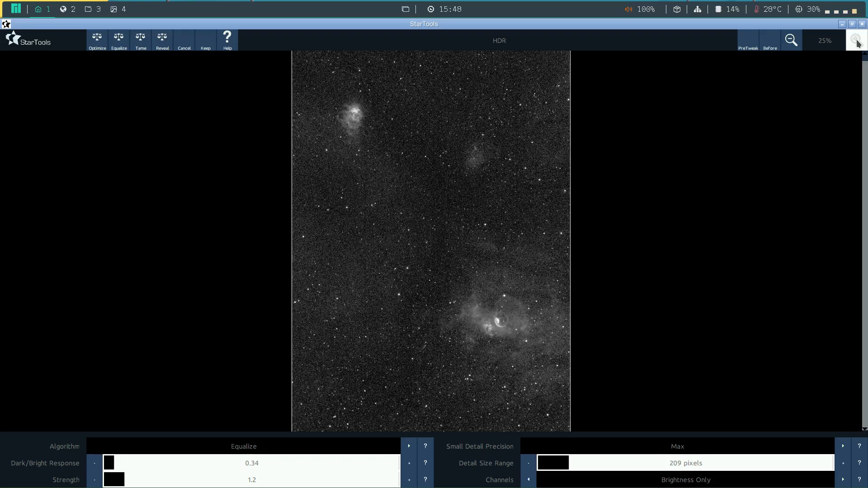
drag(864, 203, 864, 268)
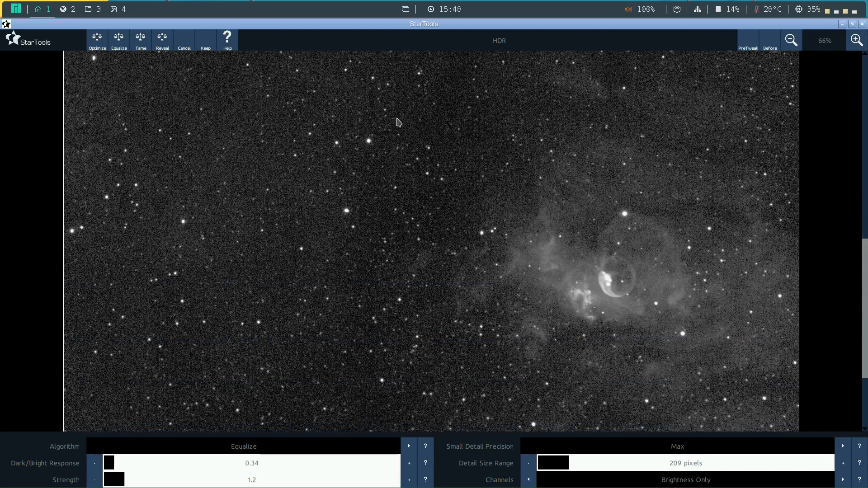
- Keep the HDR result and open the mask editor, inverting the full mask so that no pixels are selected
click(791, 40)
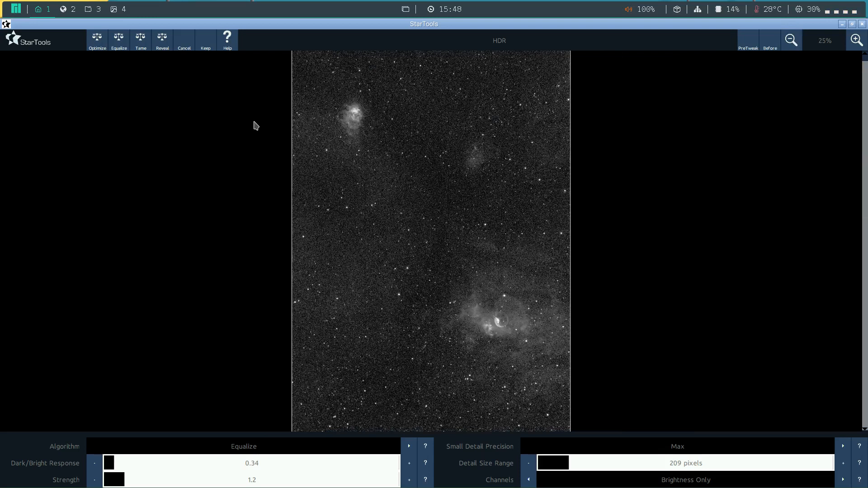
click(205, 40)
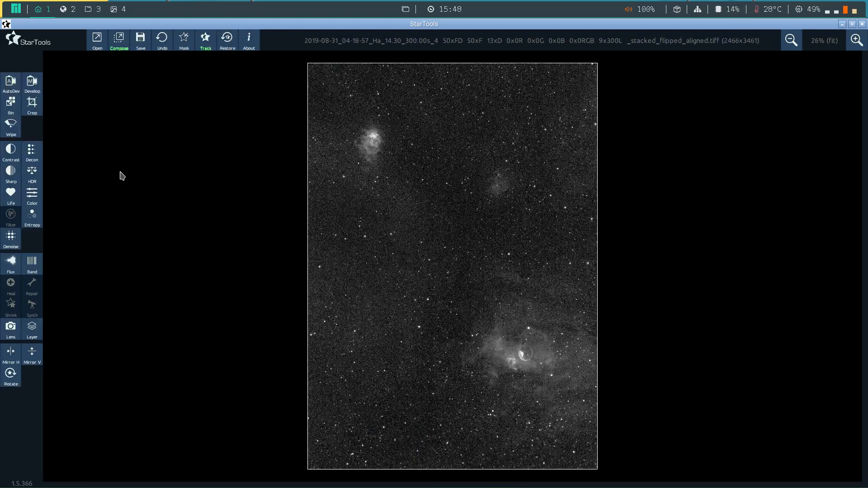
click(184, 42)
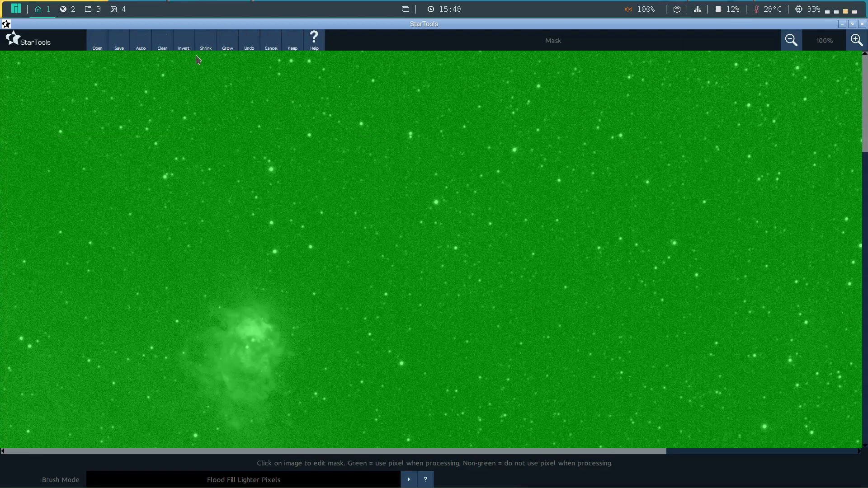
click(189, 44)
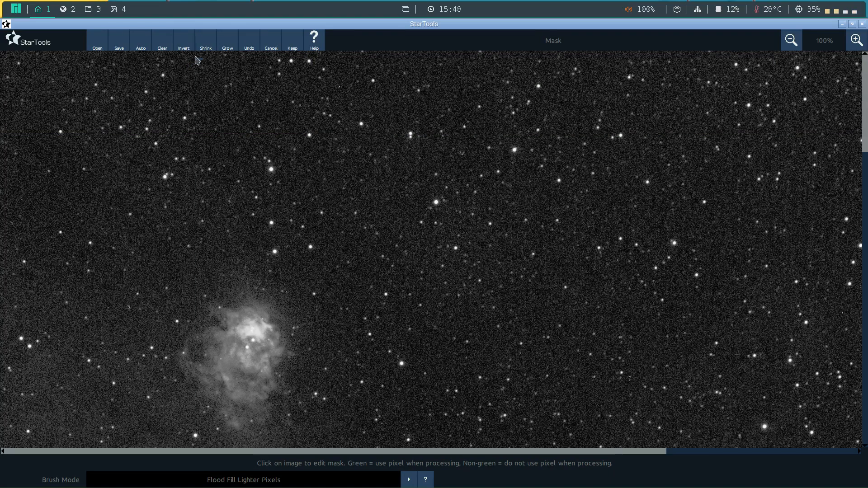
- Mask the bright body of the upper-left nebula with the Flood Fill Lighter Pixels brush
click(790, 42)
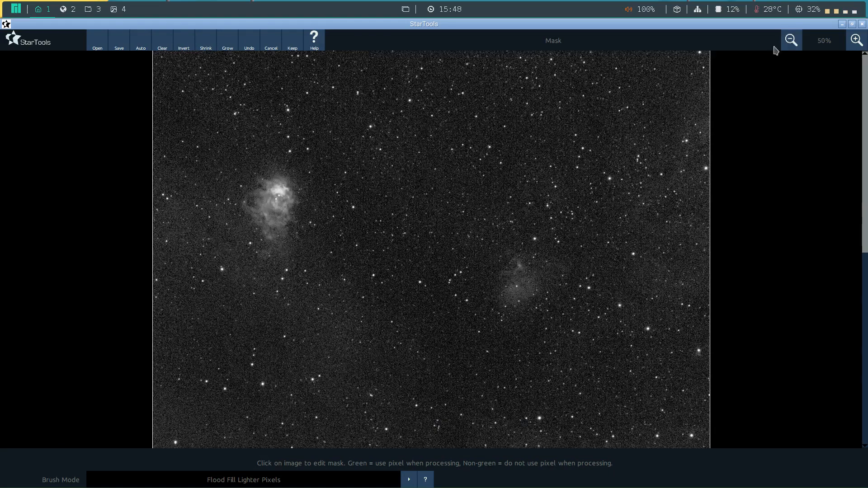
click(286, 242)
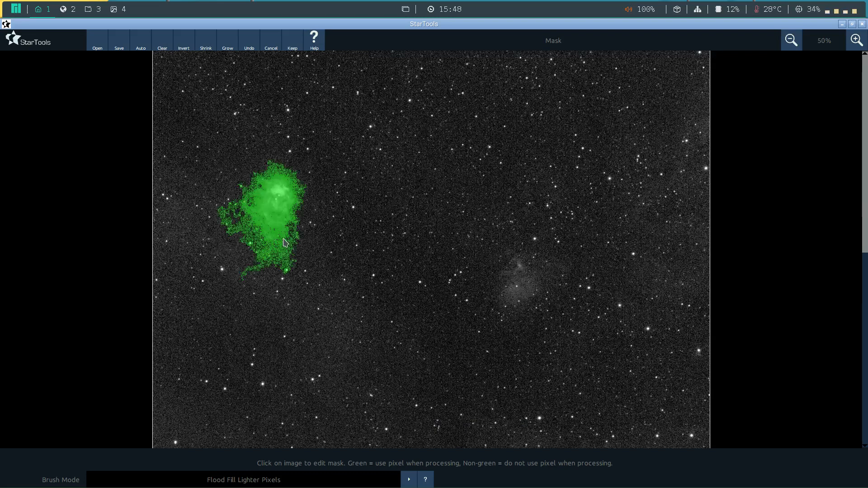
click(283, 242)
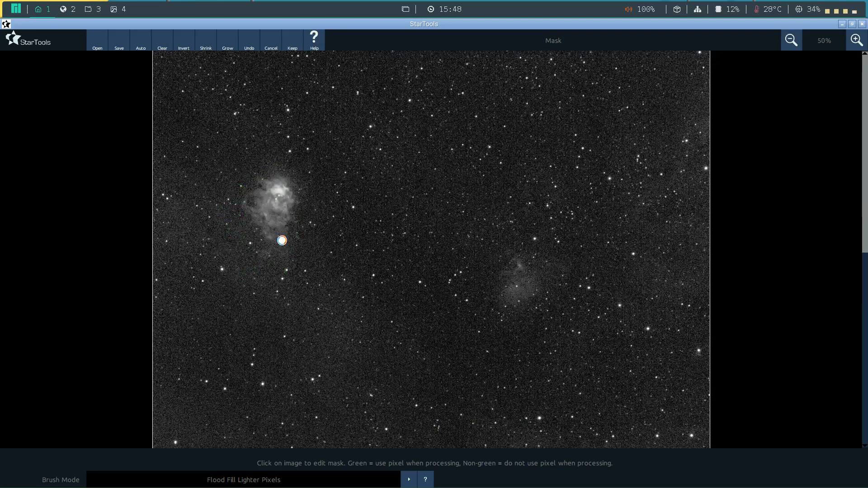
click(282, 239)
click(281, 227)
click(278, 243)
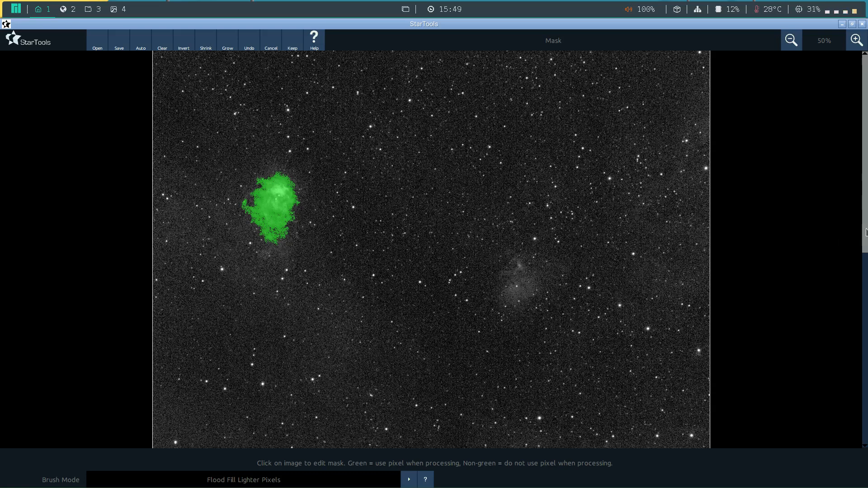
- Flood-fill the lower-right bubble nebula and the faint nebulosity around and below it into the mask
scroll(866, 232, down, 5)
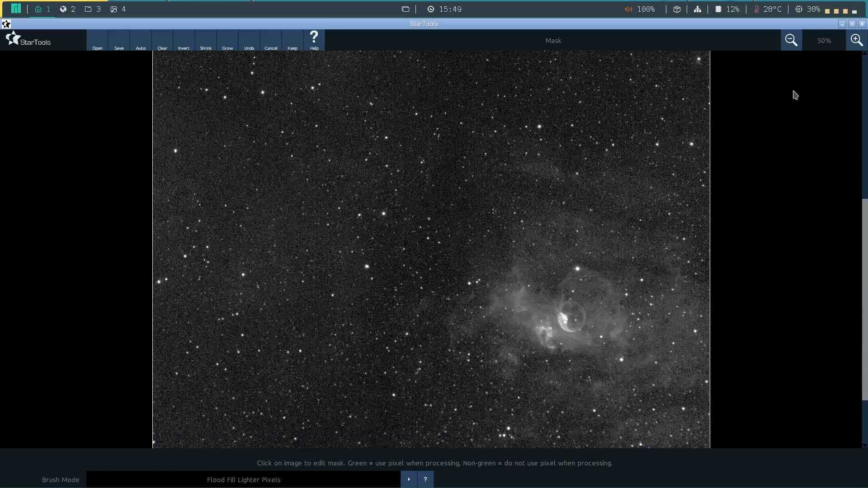
click(791, 41)
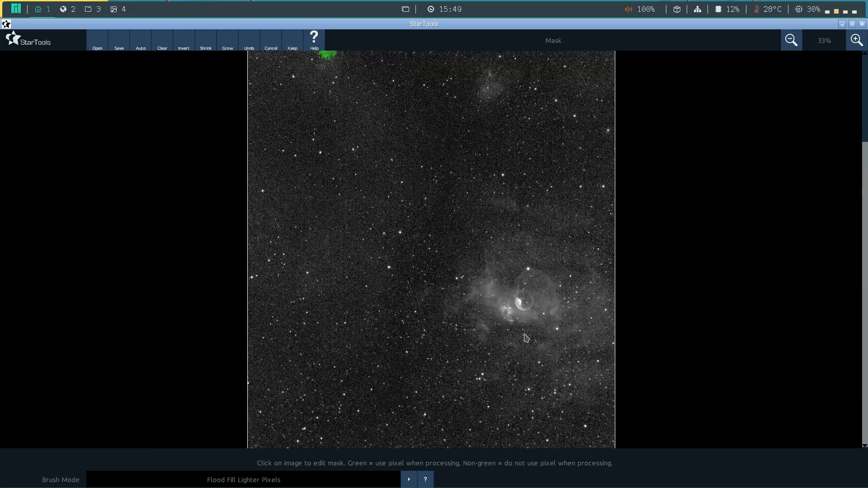
click(541, 355)
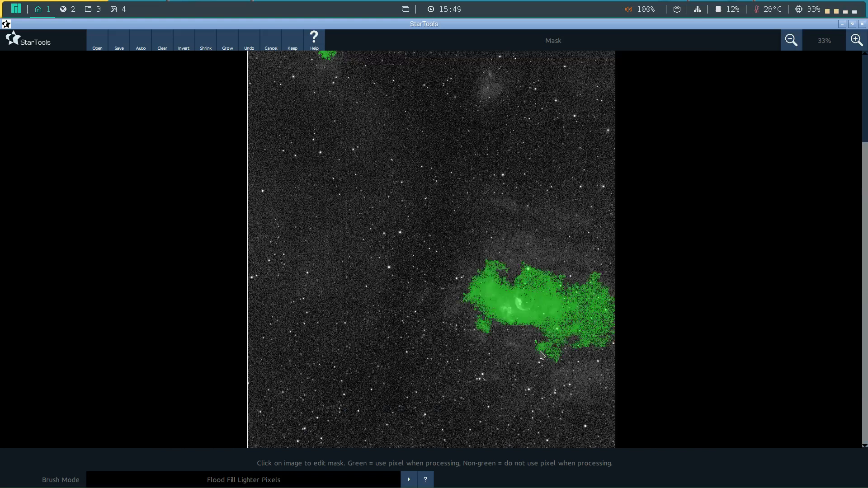
click(542, 320)
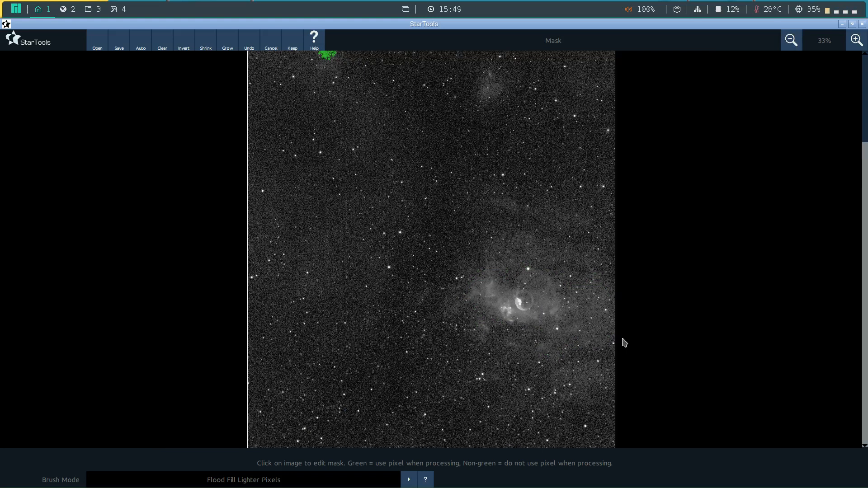
click(579, 349)
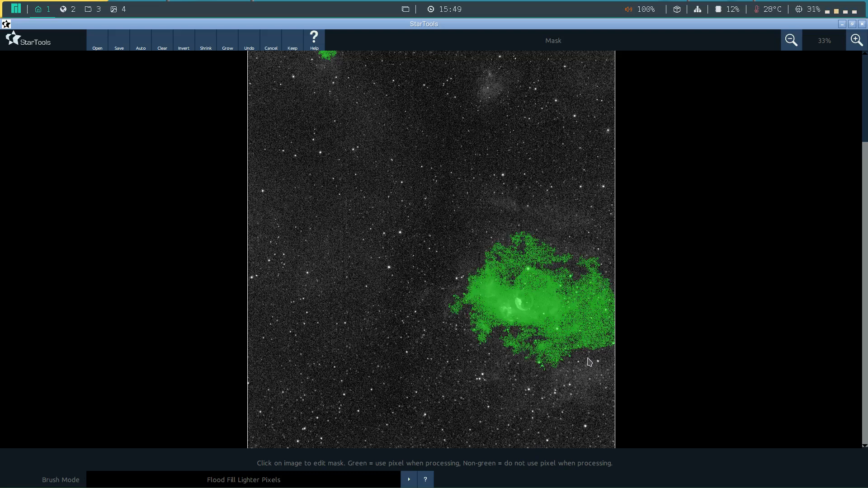
click(580, 400)
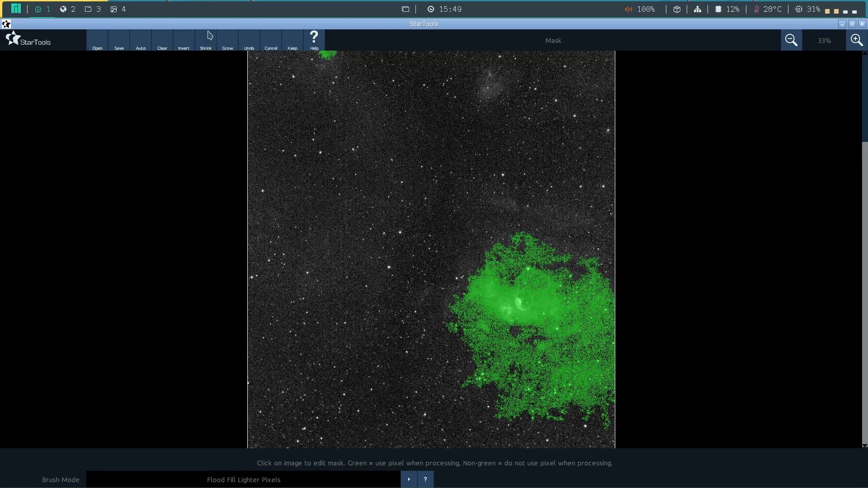
- Grow the nebula mask to close its gaps and keep it
click(226, 39)
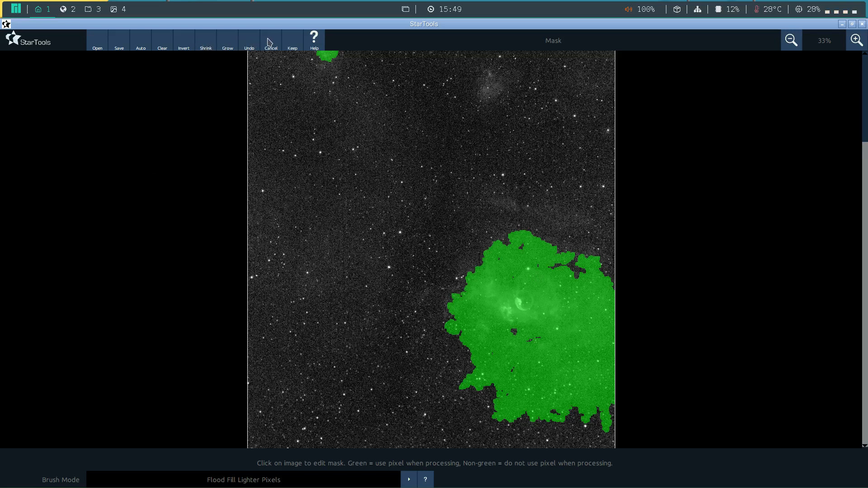
click(293, 39)
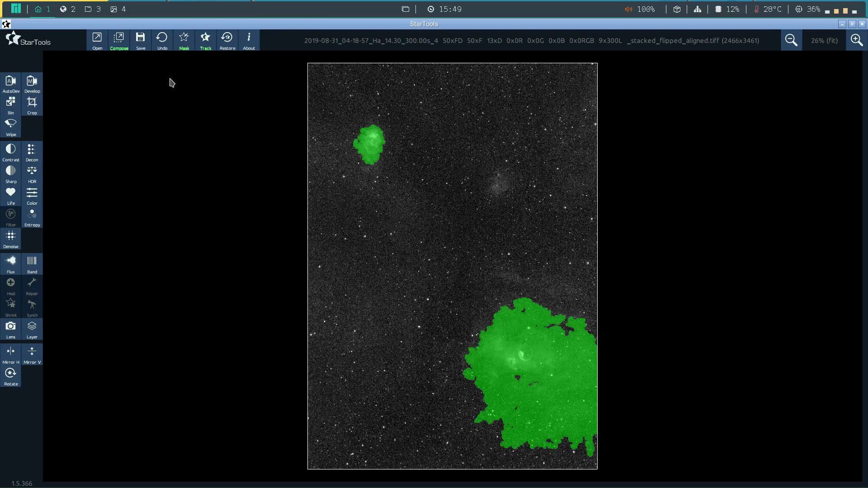
- Generate an automatic Stars mask with Old Mask set to Subtract New From Old and Filter Sensitivity set to 5
click(182, 48)
click(143, 46)
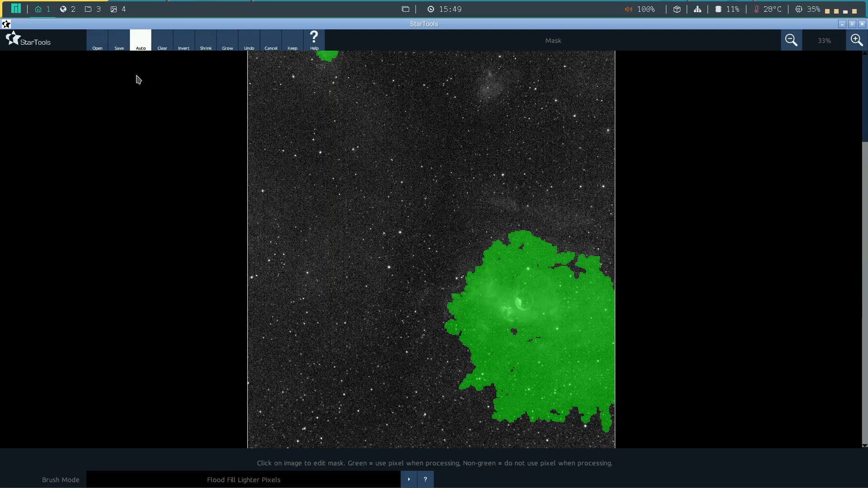
click(120, 47)
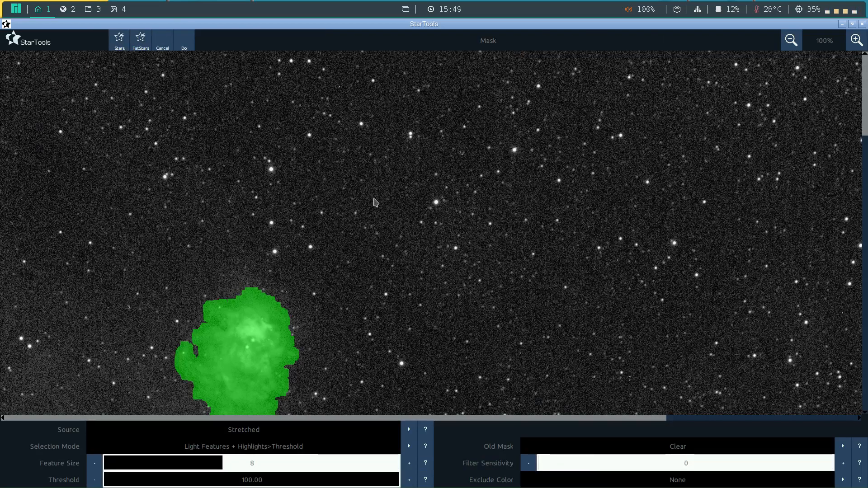
click(843, 446)
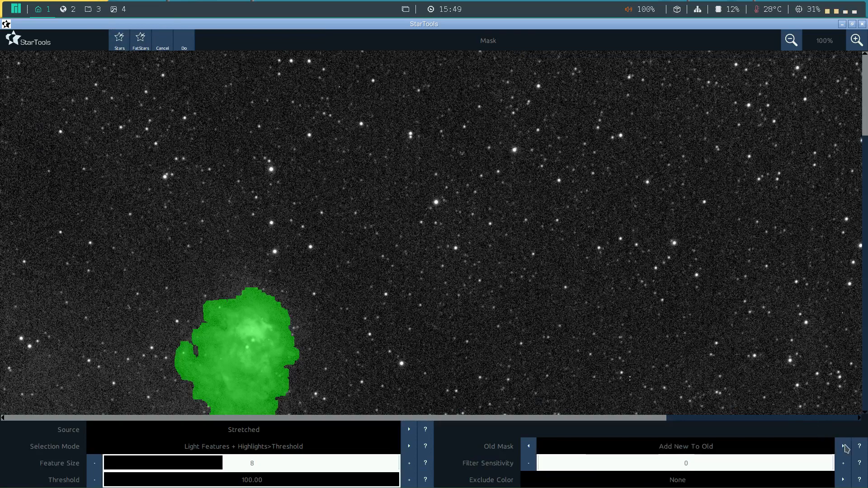
click(844, 446)
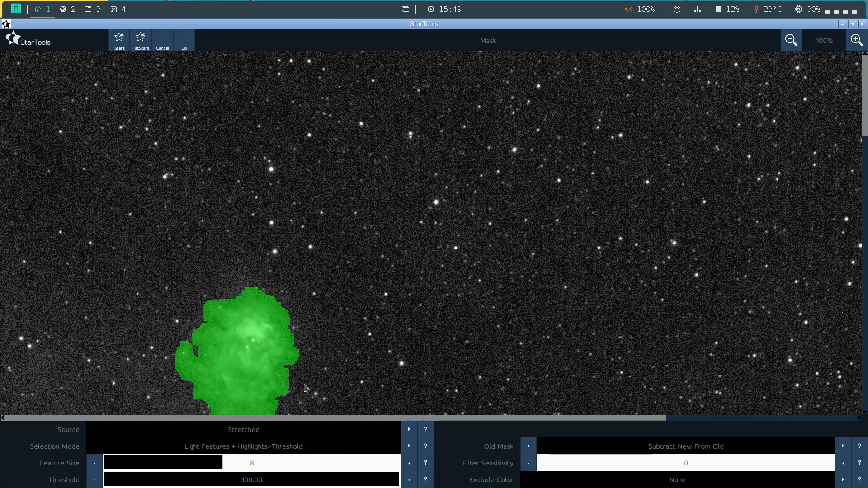
drag(601, 464, 590, 465)
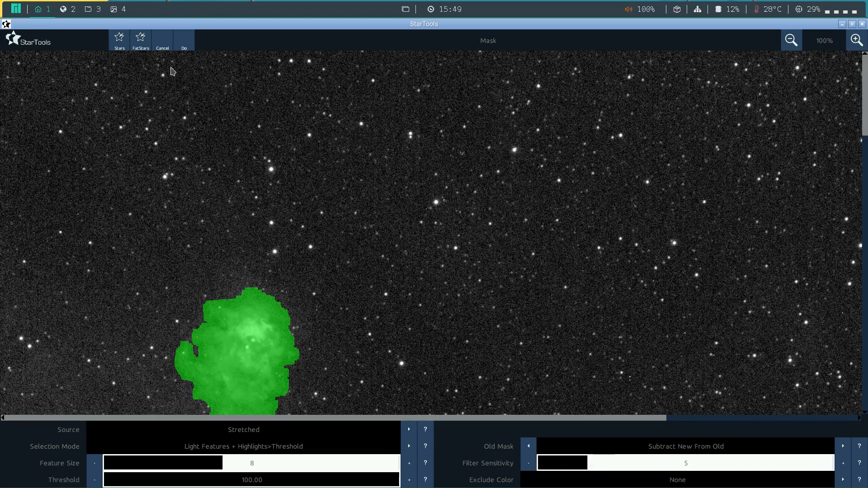
click(185, 46)
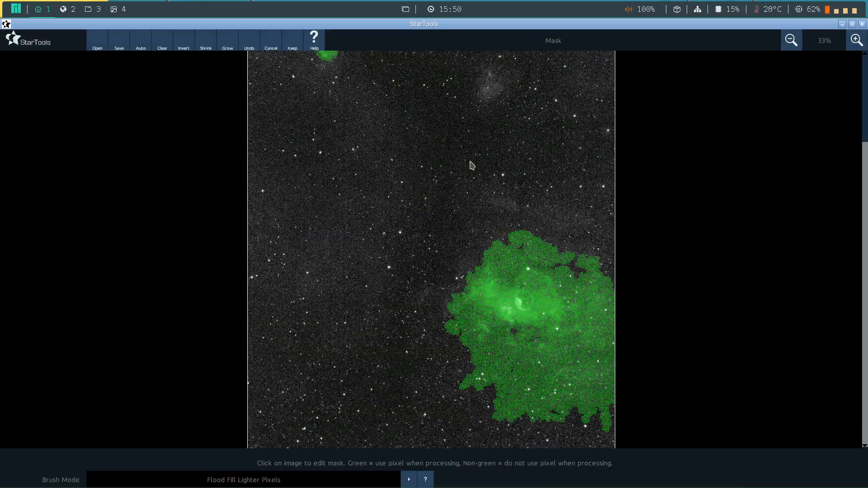
- Invert the mask and shrink it to remove the small noise specks over the nebula
click(185, 45)
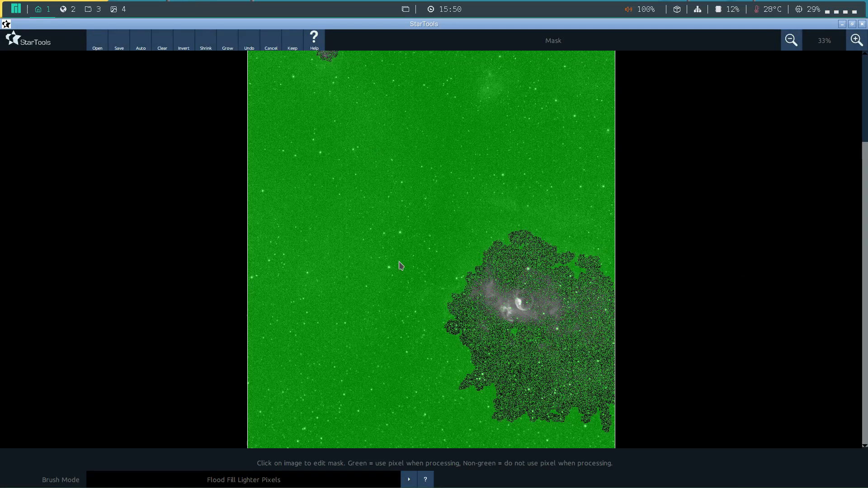
click(208, 44)
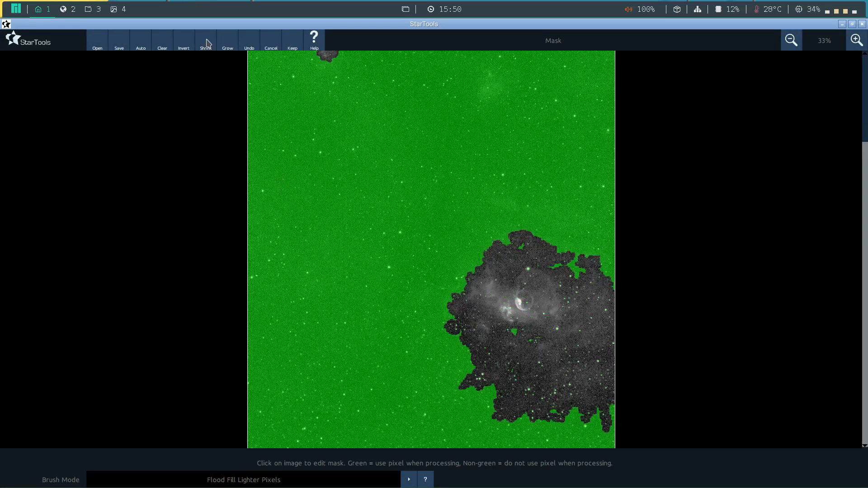
- Grow the inverted mask repeatedly to enlarge the star selections across the bubble nebula
click(227, 45)
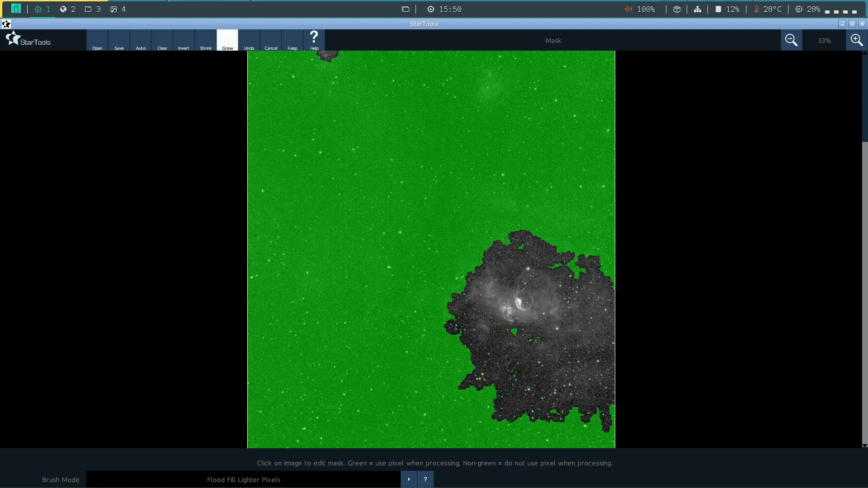
click(227, 45)
click(227, 45)
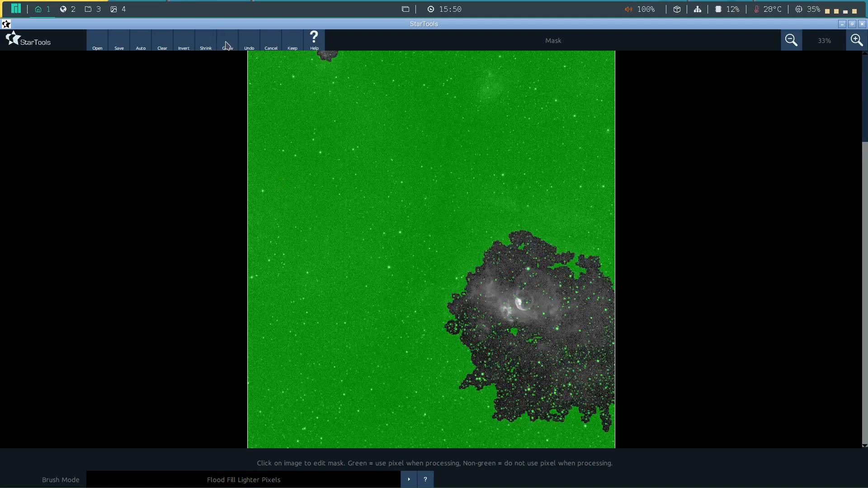
click(226, 45)
click(856, 41)
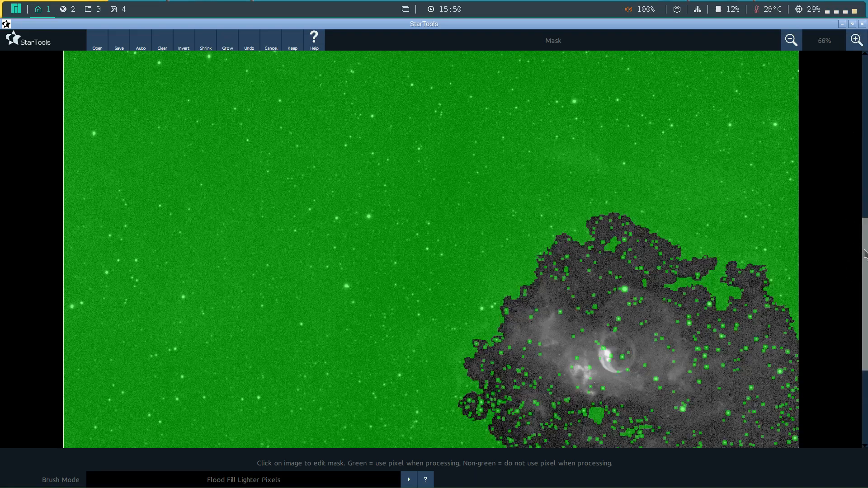
drag(864, 251, 864, 338)
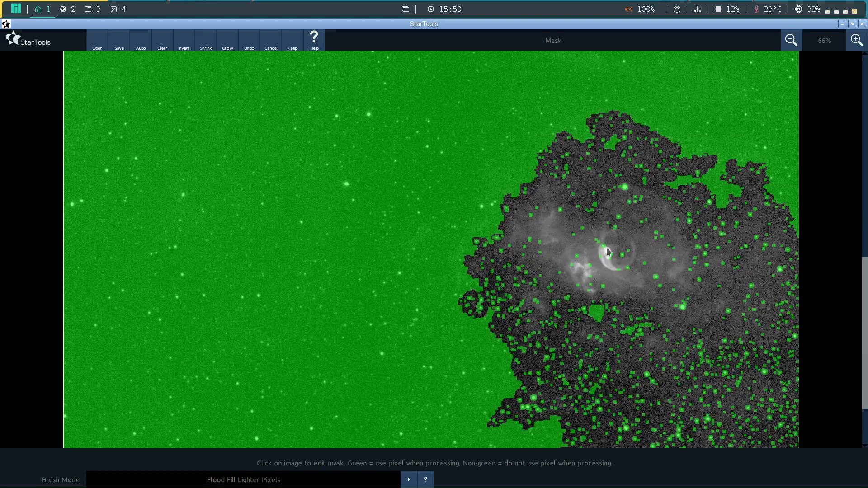
click(230, 47)
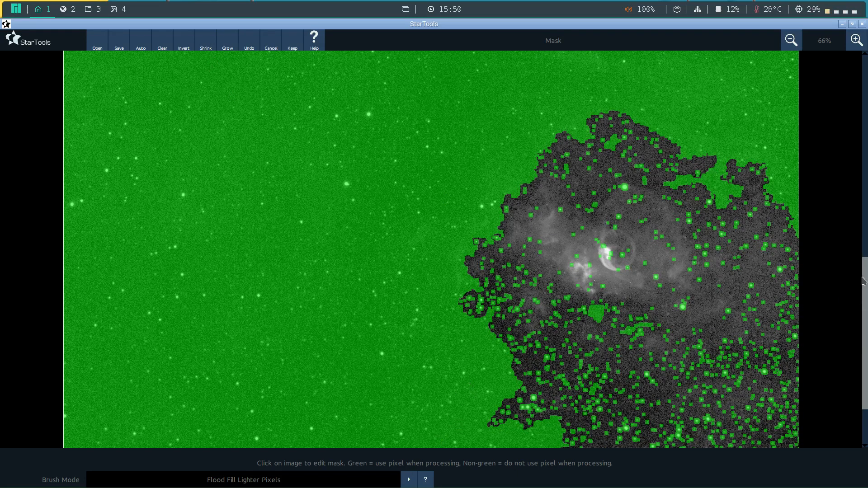
- Add the bright core on the bubble's edge to the mask with the Flood Fill Lighter Pixels brush
drag(865, 275, 865, 343)
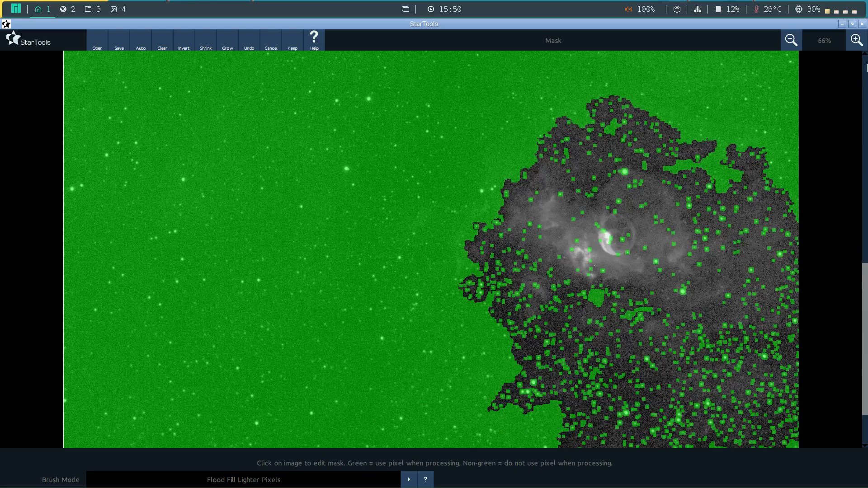
click(856, 40)
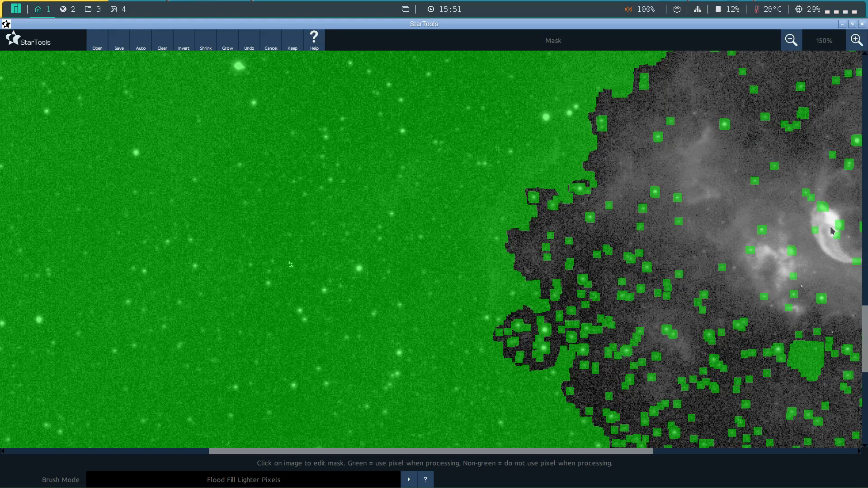
click(832, 231)
- Enlarge the masked bubble core and the bright star above it with the Grow Blob brush, then invert and keep the mask
click(257, 481)
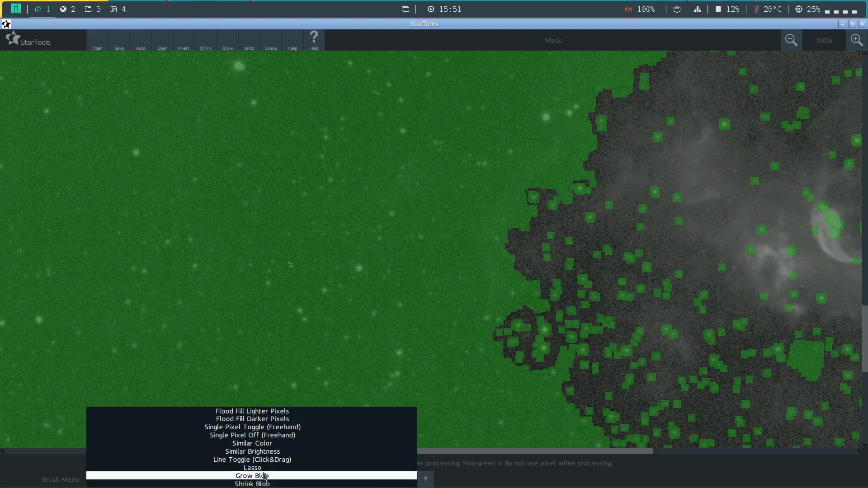
click(259, 476)
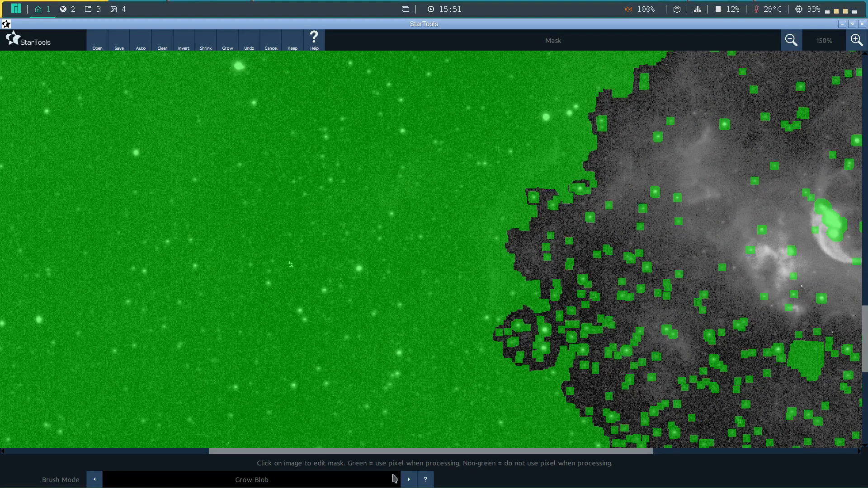
drag(411, 454, 548, 451)
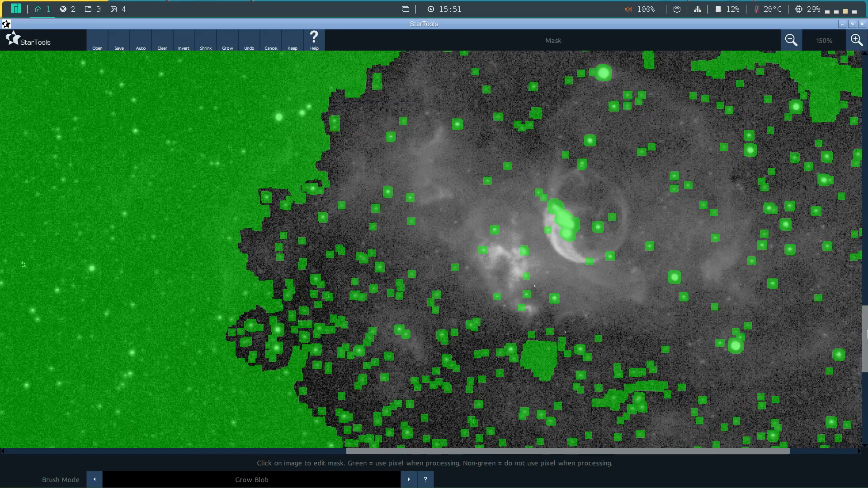
mouse_move(866, 335)
mouse_down()
mouse_move(867, 304)
mouse_move(867, 324)
mouse_up()
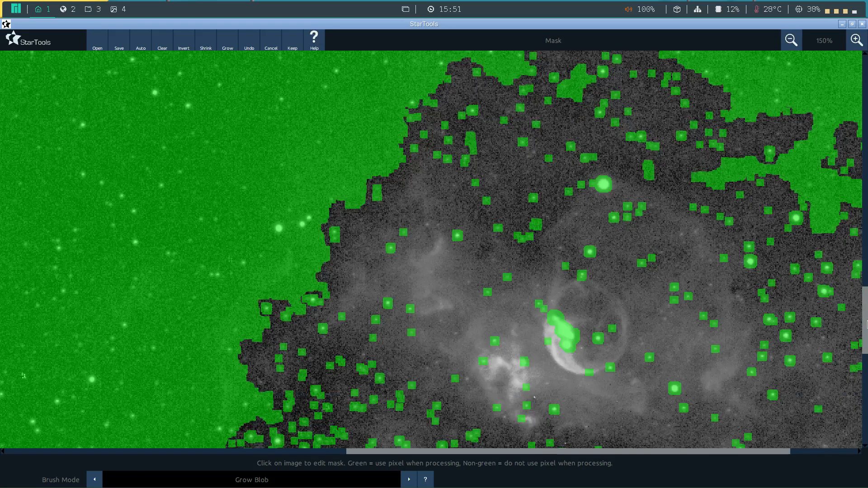
click(603, 186)
click(184, 45)
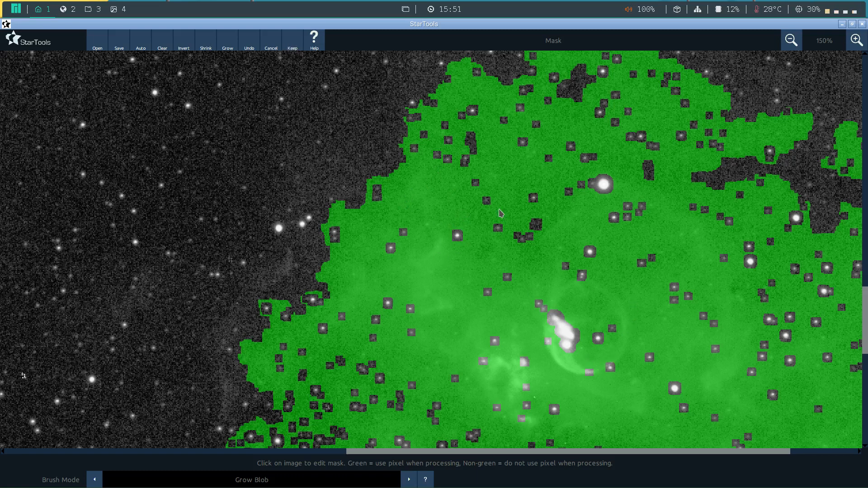
click(297, 42)
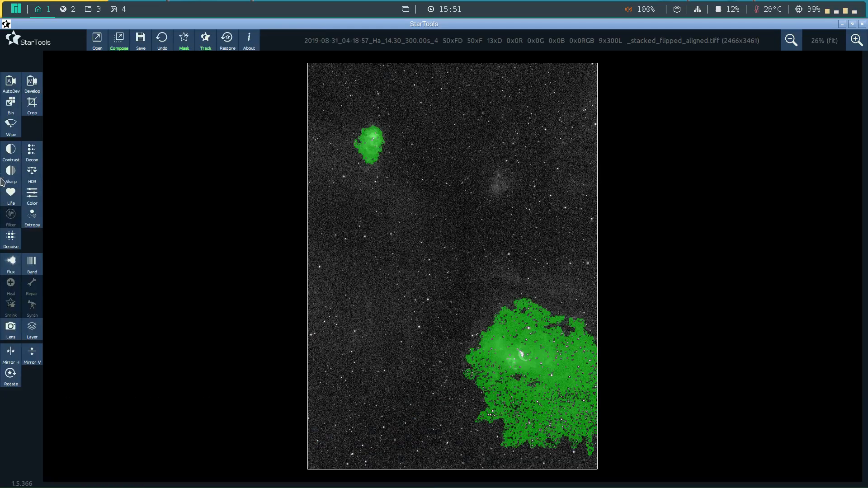
click(10, 129)
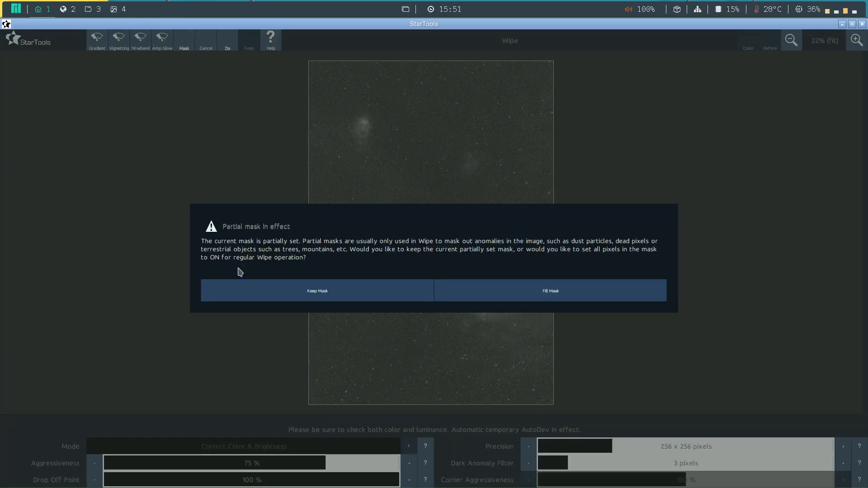
click(343, 297)
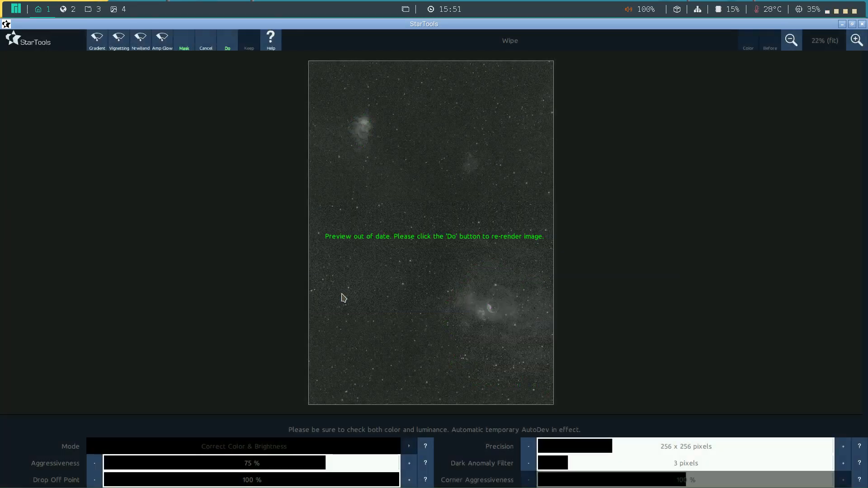
click(206, 41)
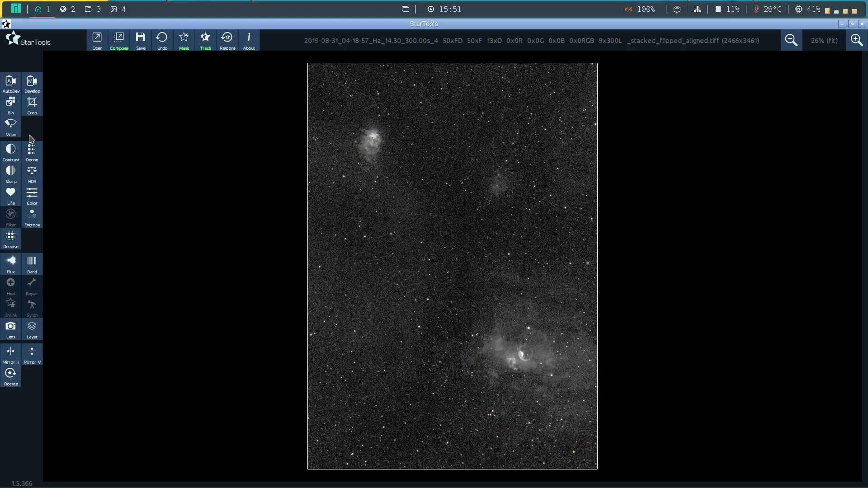
- Start a Wavelet Sharpen with Structure Size Medium and set Mask Fuzz to 4.5 pixels
click(14, 180)
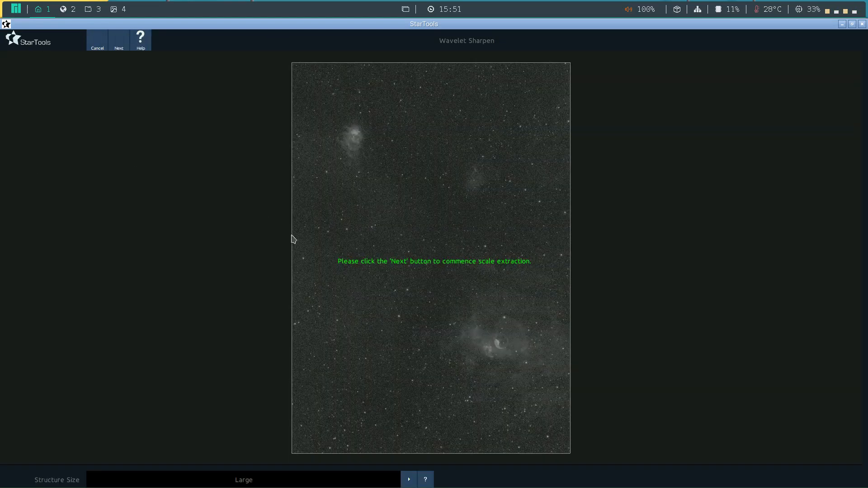
click(408, 480)
click(120, 44)
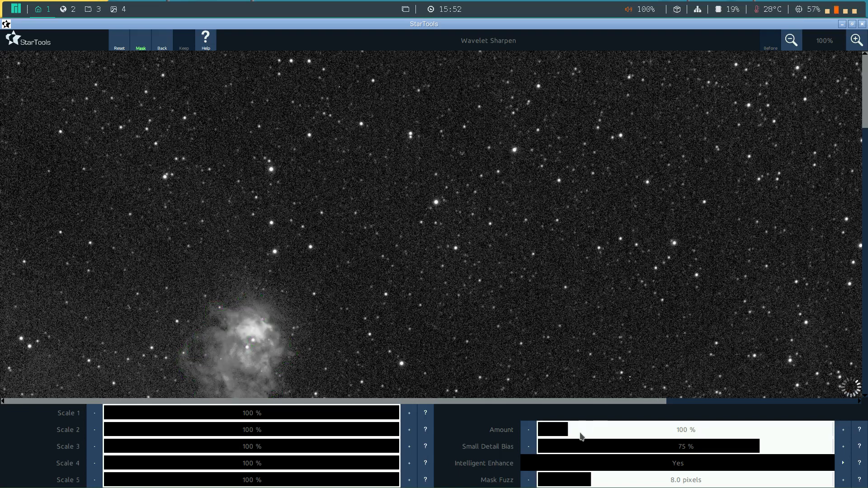
click(565, 483)
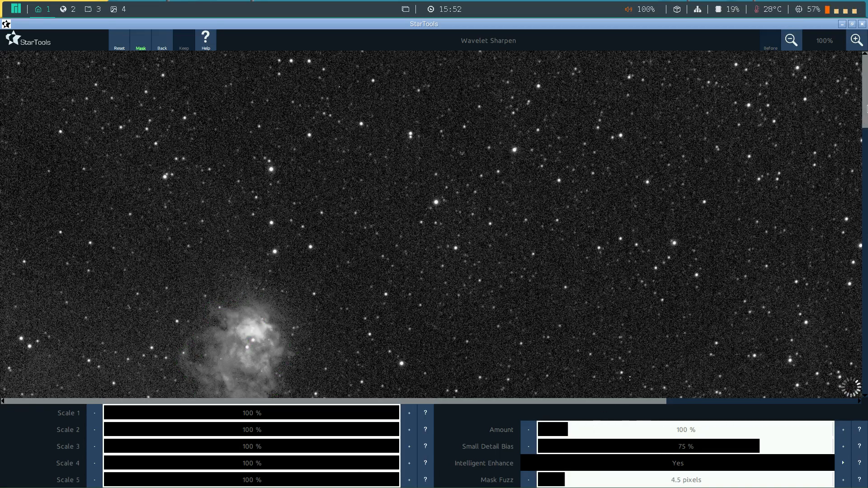
- Compare the nebulae before and after sharpening across the image
drag(867, 121, 867, 156)
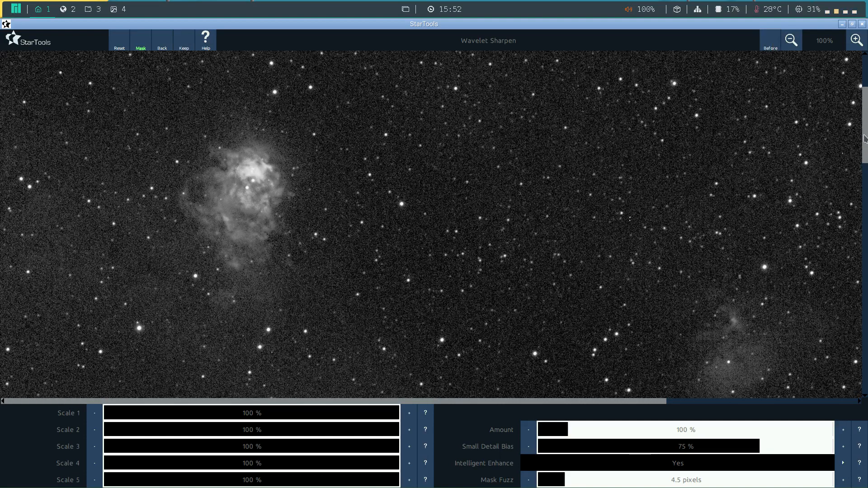
drag(865, 141, 866, 327)
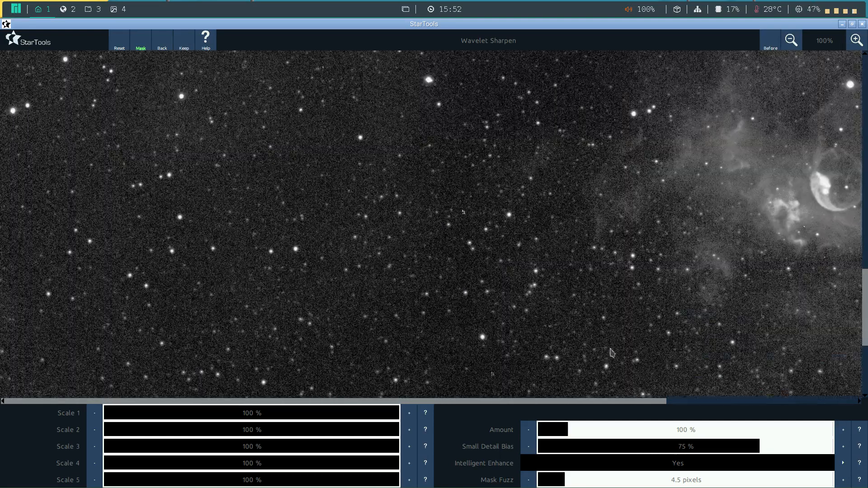
click(542, 401)
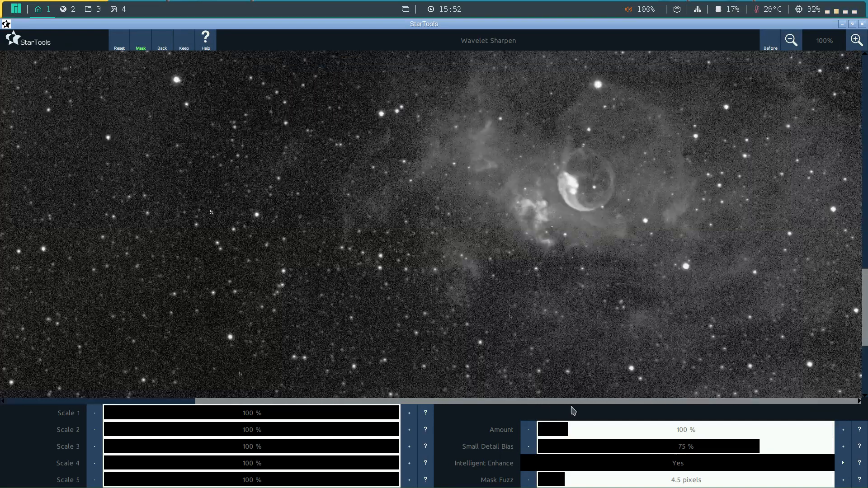
click(772, 45)
click(772, 45)
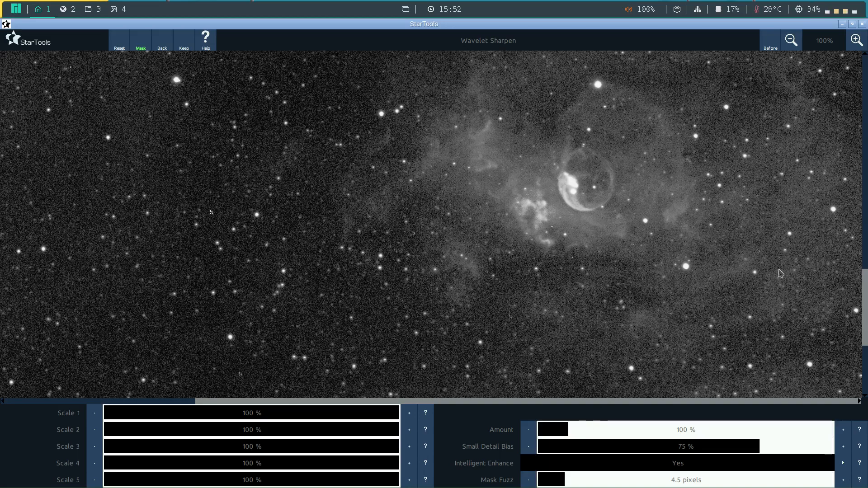
drag(866, 301, 866, 151)
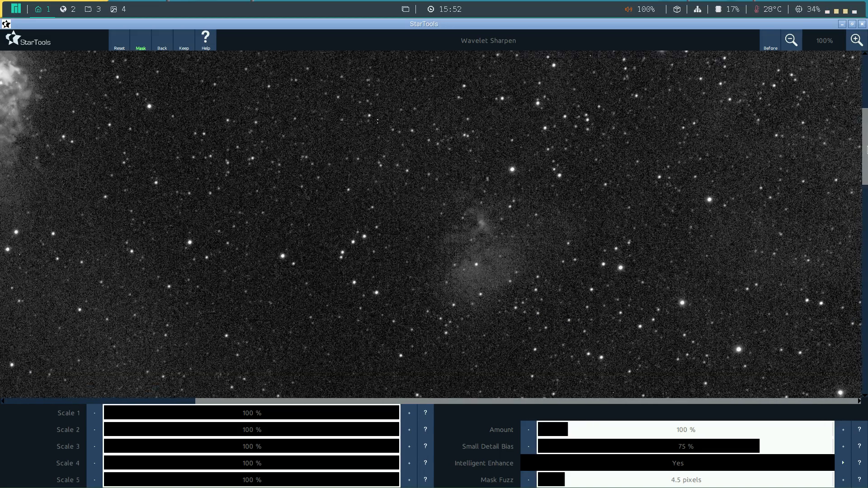
drag(599, 403, 365, 393)
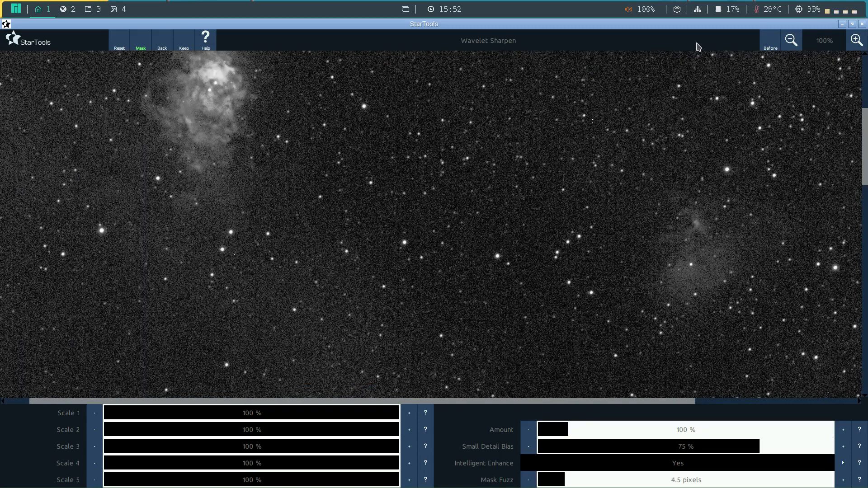
click(771, 44)
click(771, 44)
click(791, 40)
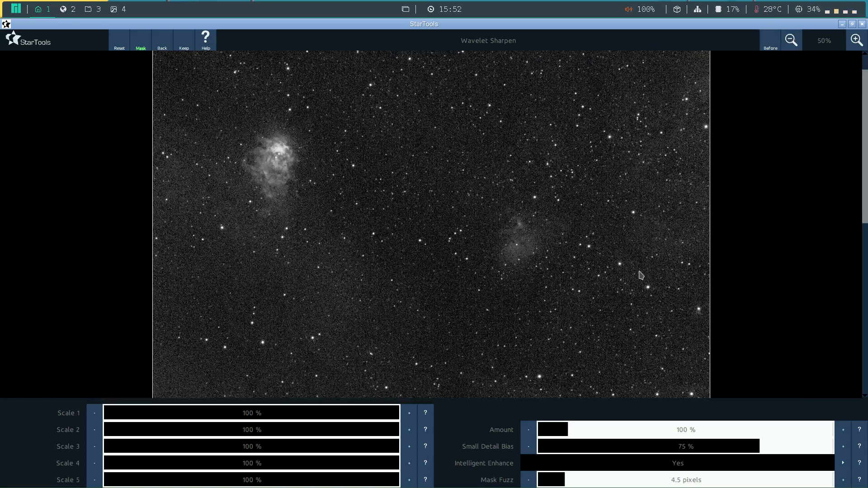
- Set the sharpening Amount to 124 %, check the bubble nebula against the unsharpened version, and keep the result
click(574, 429)
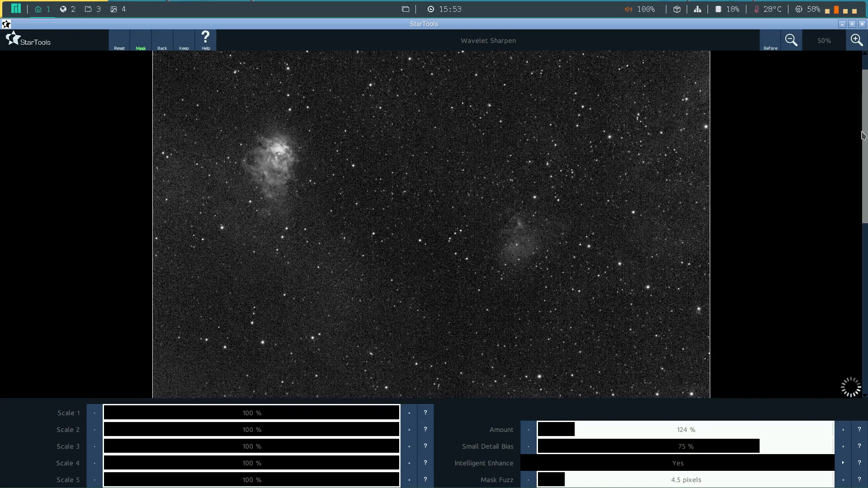
drag(864, 128, 858, 276)
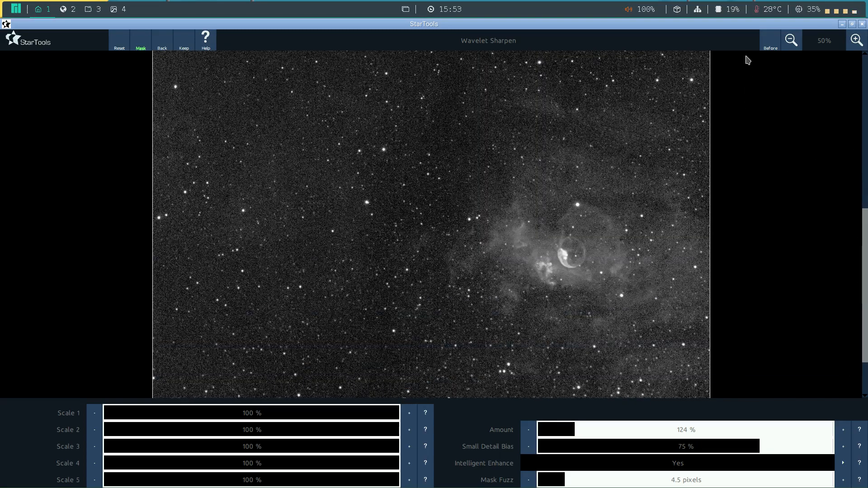
click(772, 43)
click(771, 42)
click(771, 43)
click(771, 42)
click(771, 42)
click(771, 43)
click(866, 135)
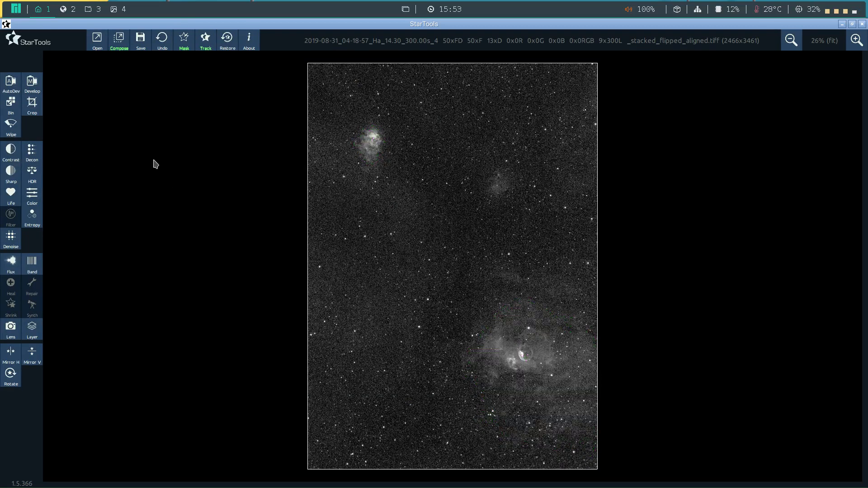
- Remove the small upper nebula from the mask with the Flood Fill Lighter Pixels brush and keep the mask
click(184, 41)
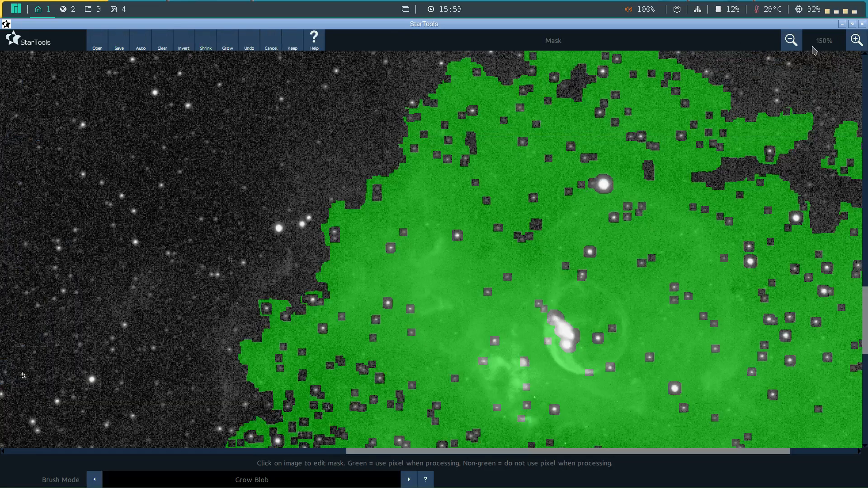
click(792, 40)
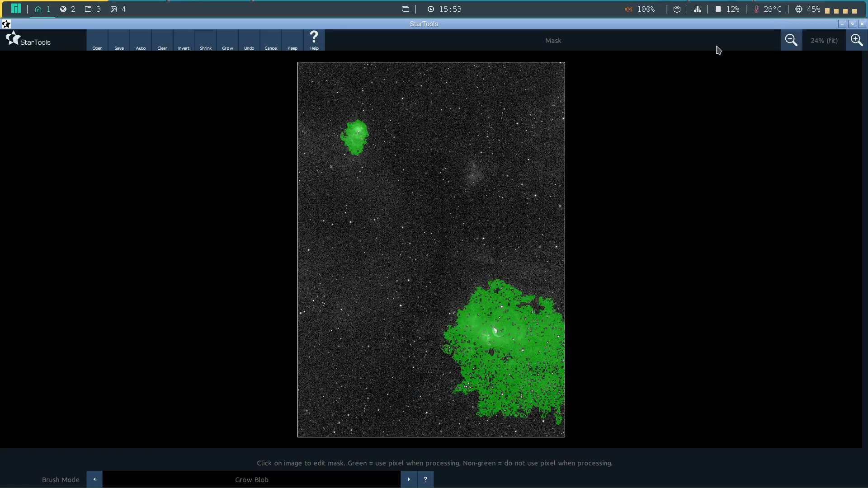
click(249, 481)
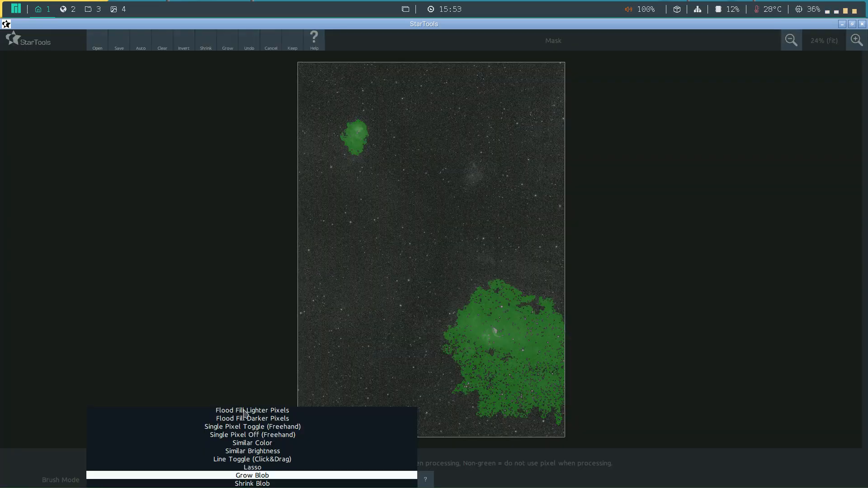
click(244, 411)
click(361, 131)
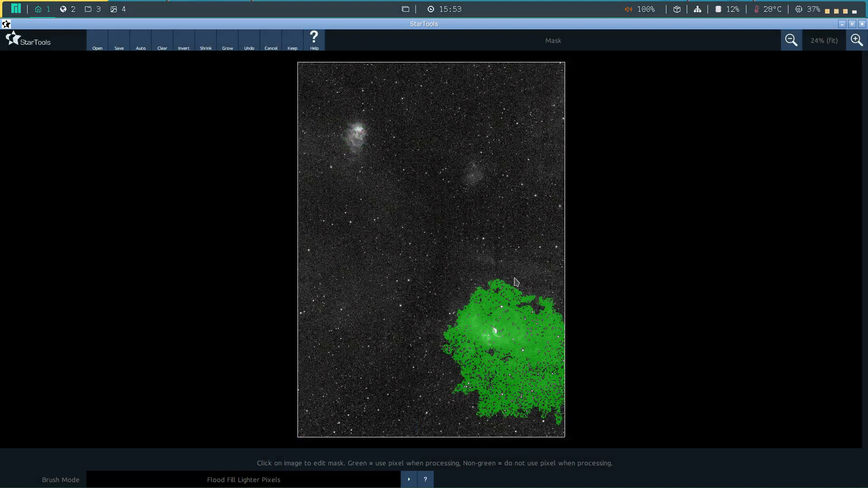
click(295, 42)
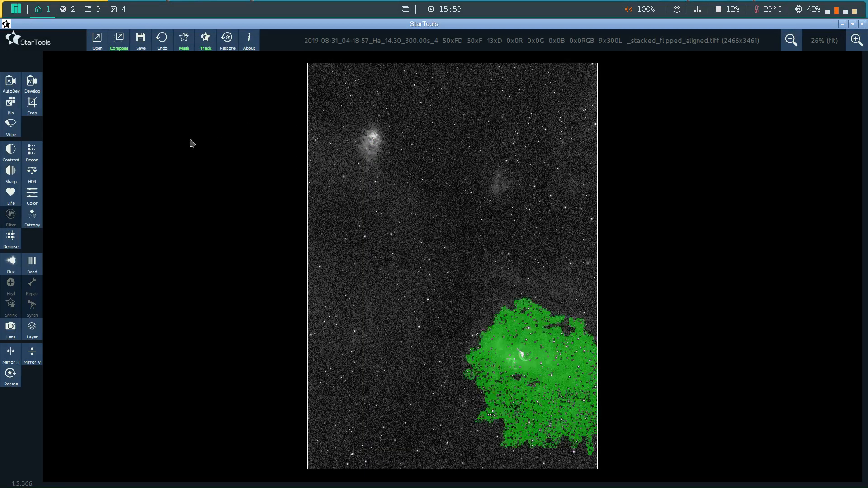
- Set up another Wavelet Sharpen with Structure Size Medium, Scale 5 at 0 % and Mask Fuzz at 4.5 pixels
click(11, 173)
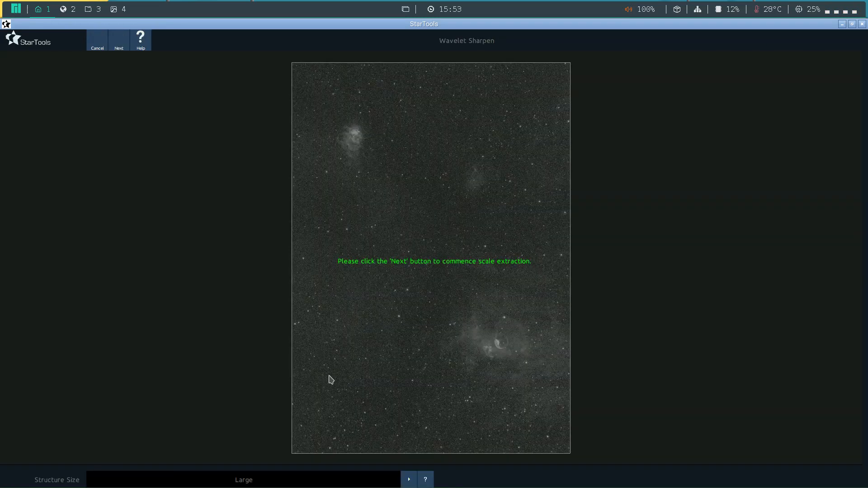
click(409, 479)
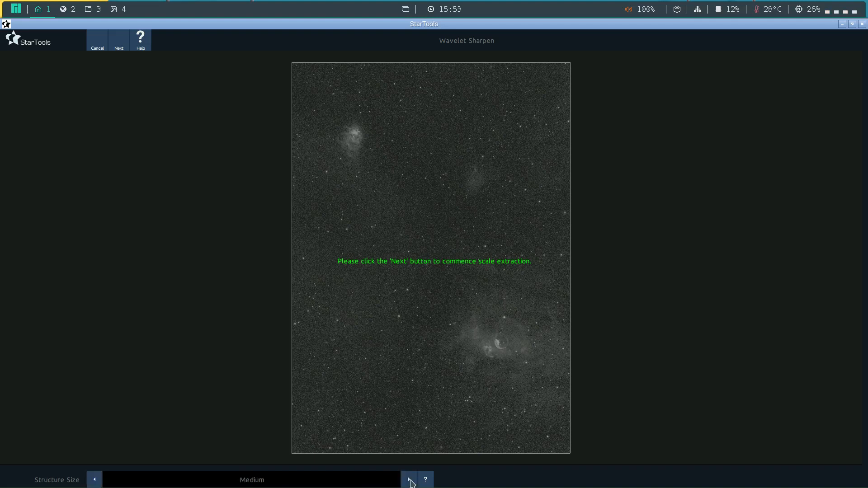
click(120, 41)
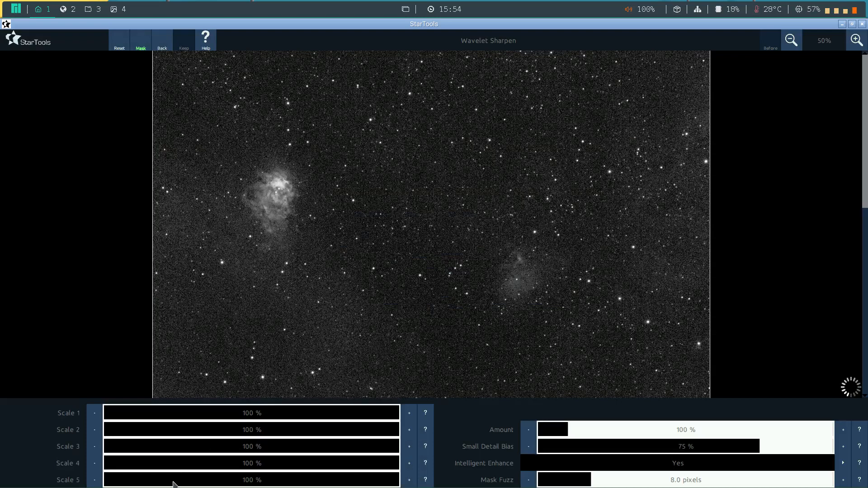
drag(203, 483, 83, 486)
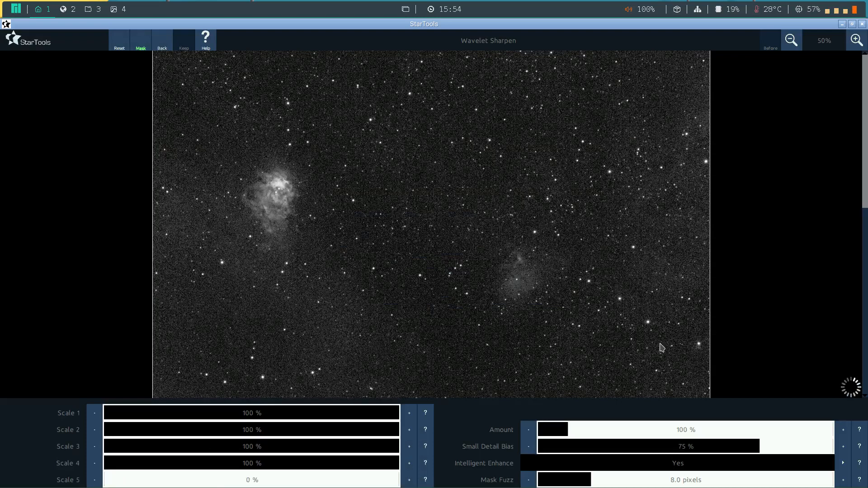
click(564, 483)
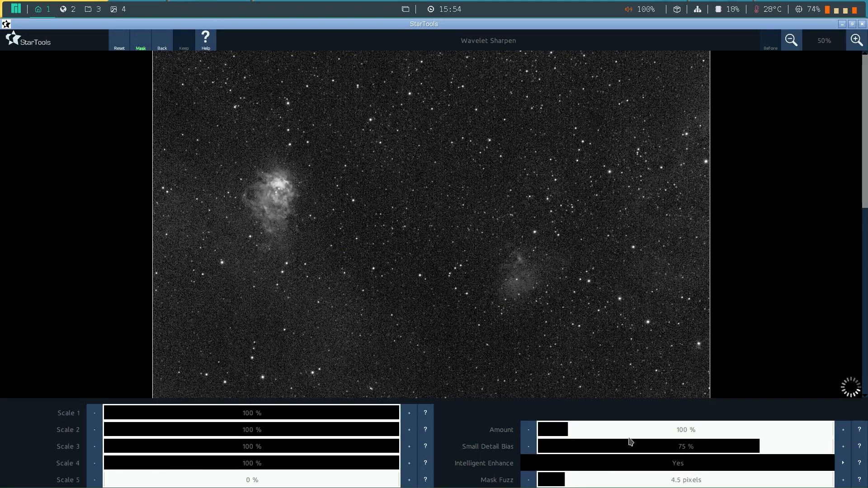
- Set the sharpening Amount to 149 %, check the nebulae across the image, and keep the result
drag(863, 178, 864, 291)
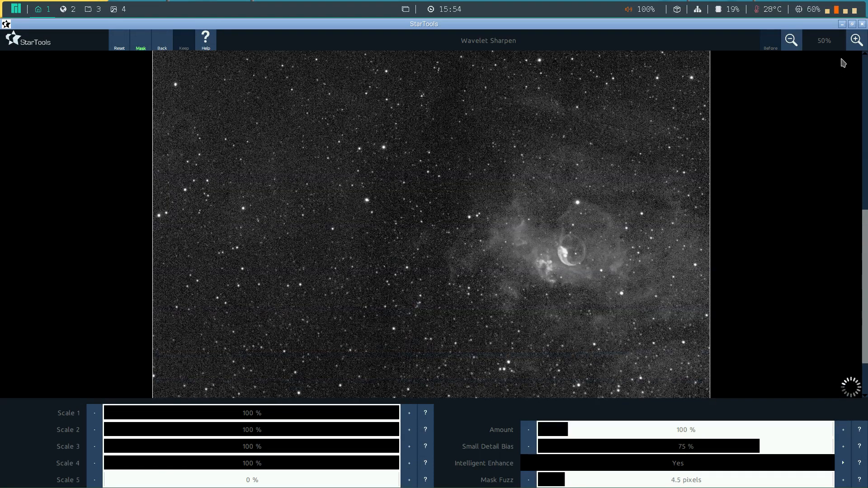
click(856, 41)
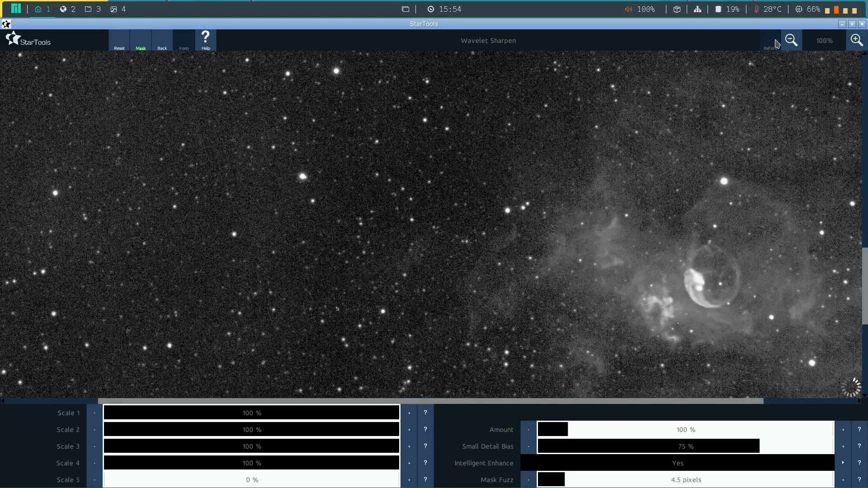
click(790, 40)
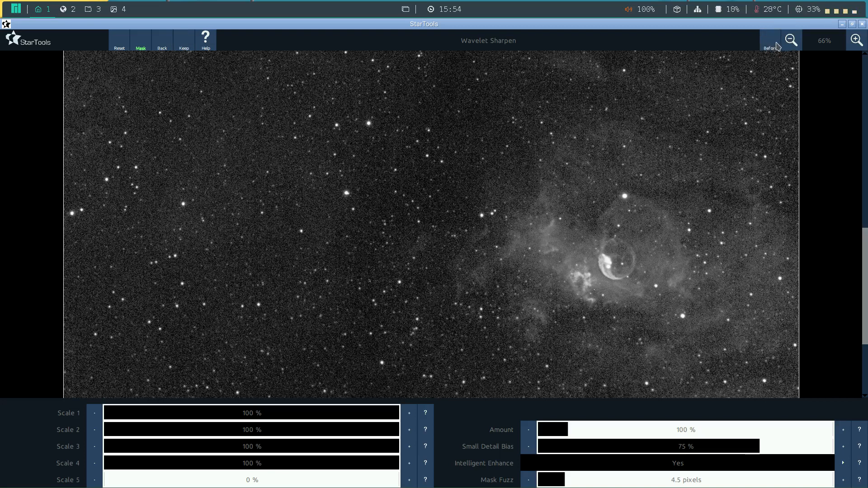
click(792, 39)
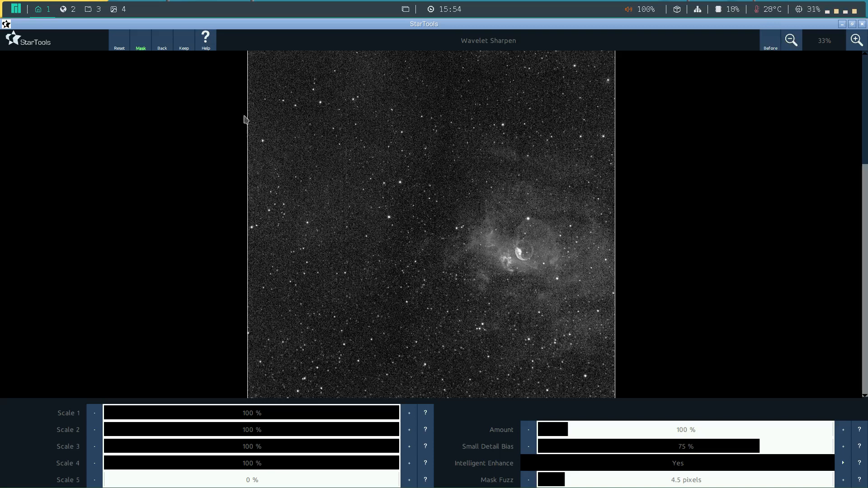
click(583, 433)
drag(866, 200, 863, 91)
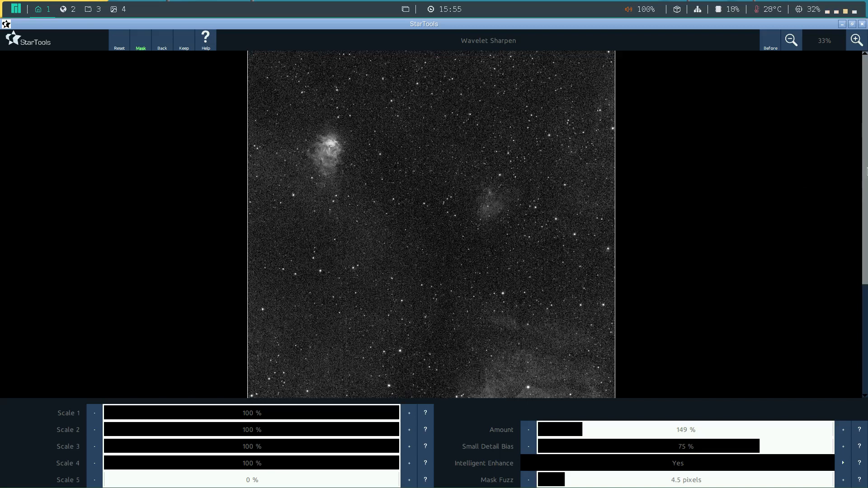
drag(865, 173, 864, 278)
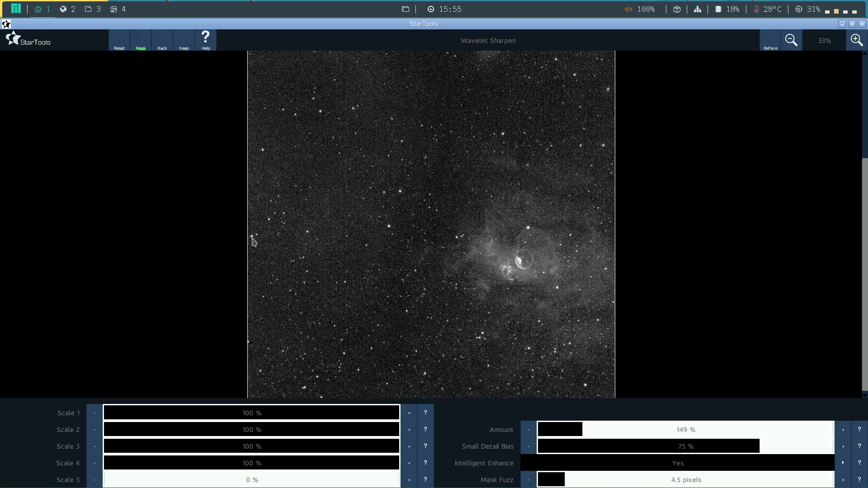
click(182, 44)
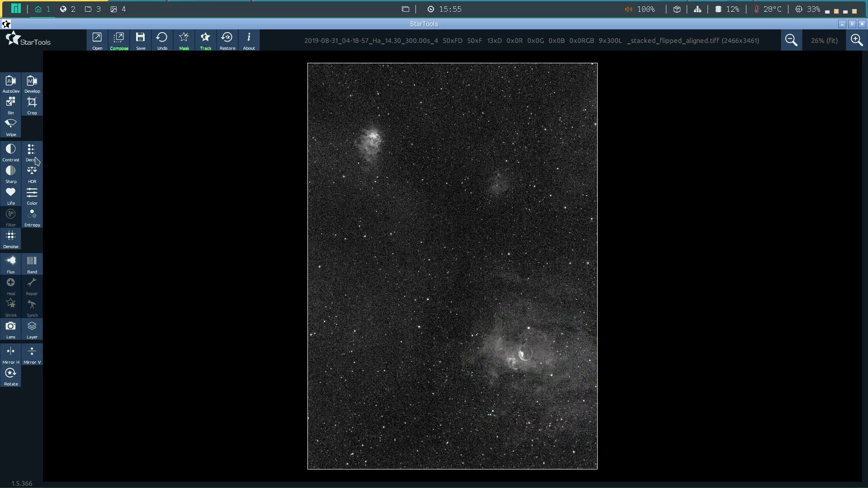
- Set up HDR with the Tame Highlights preset, Detail Size Range 35 pixels and Dark/Bright Response 1.15
click(34, 175)
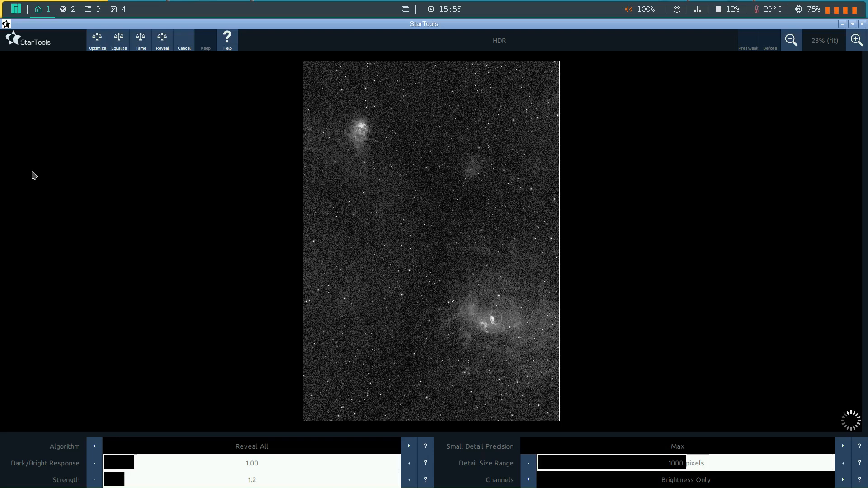
click(141, 42)
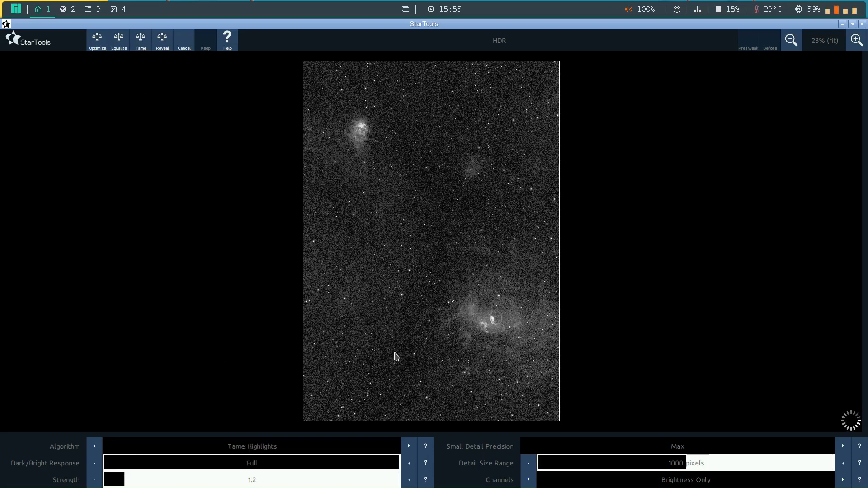
click(549, 466)
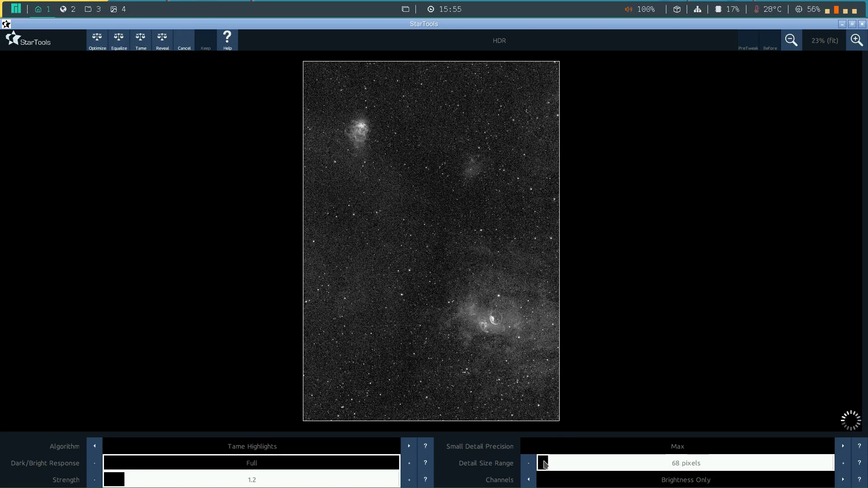
click(544, 464)
click(543, 464)
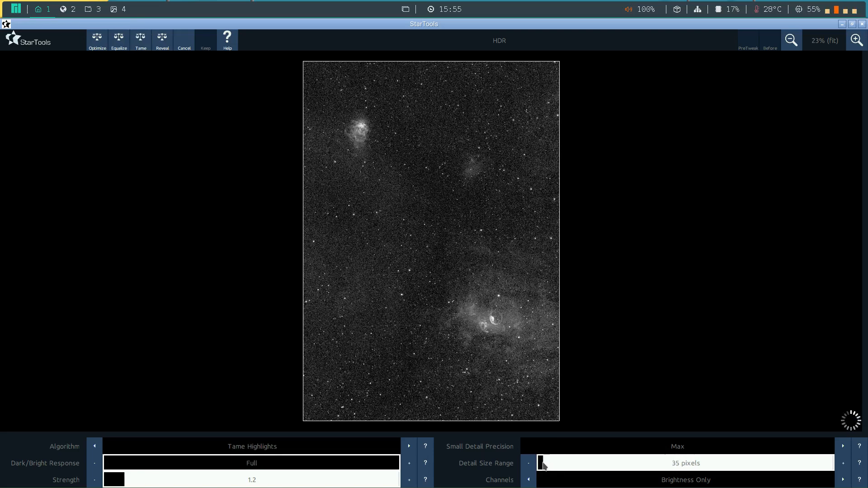
click(143, 464)
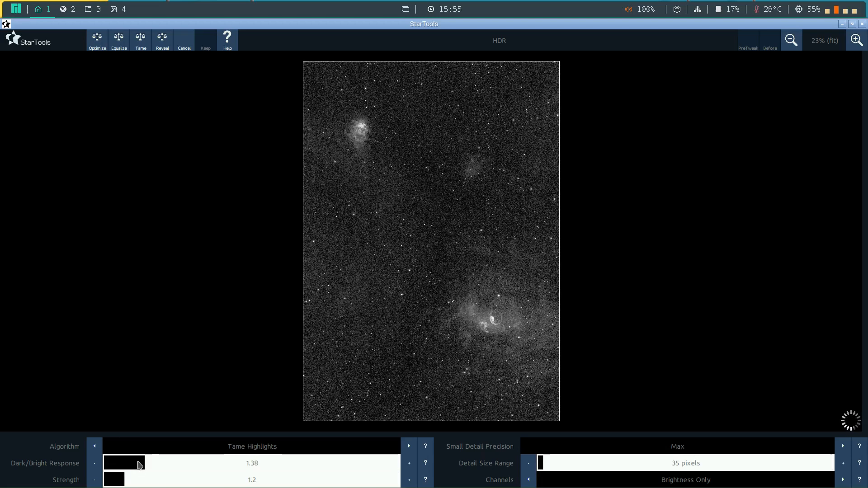
click(138, 464)
- Compare the bubble nebula and the two upper nebulae before and after the HDR highlight taming
click(857, 42)
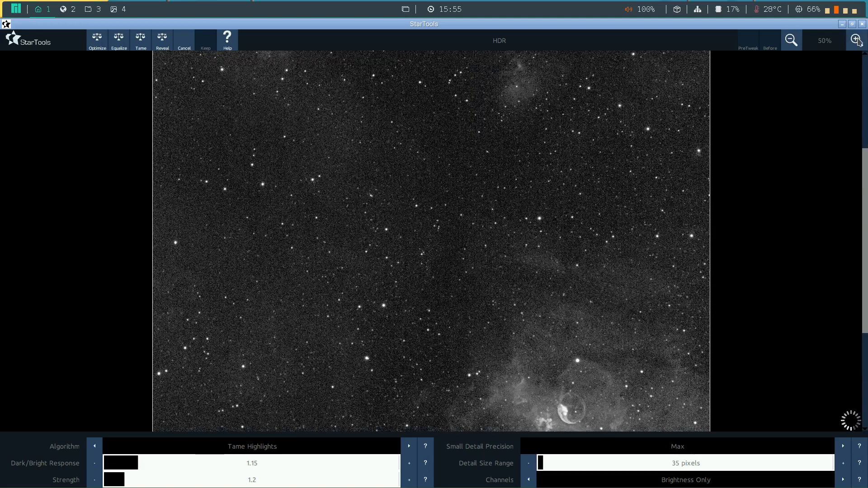
drag(866, 181, 865, 281)
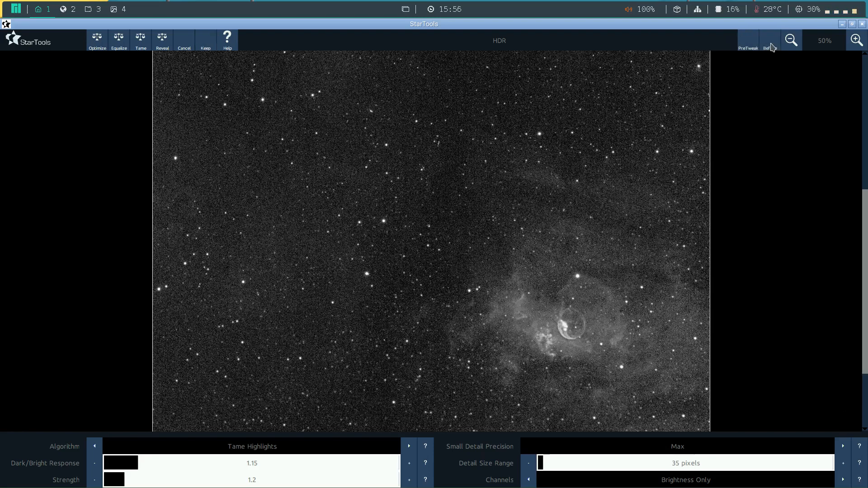
click(770, 47)
click(771, 45)
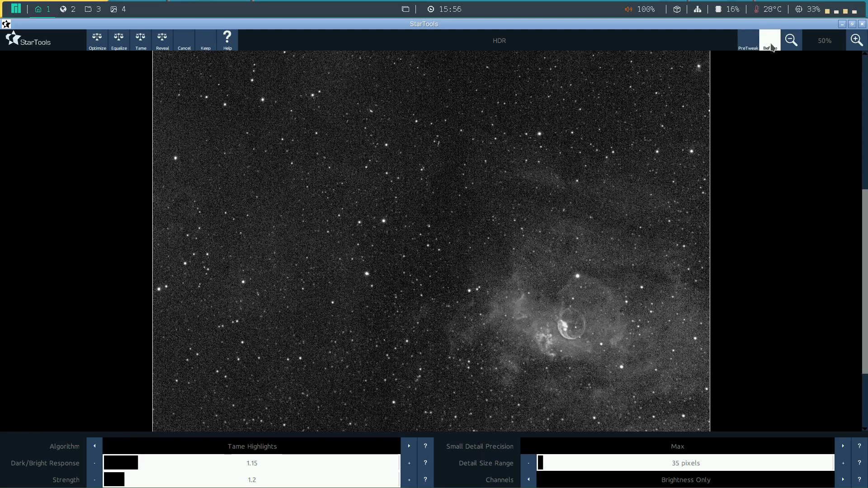
drag(867, 230, 867, 115)
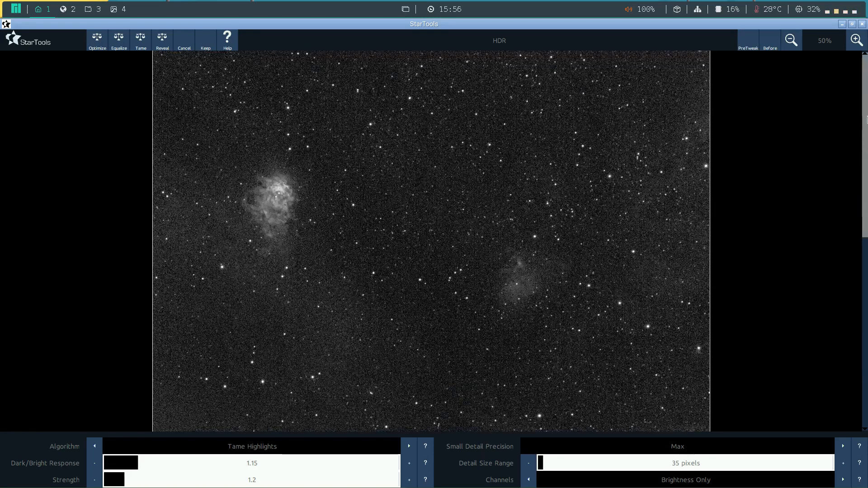
click(774, 44)
click(773, 44)
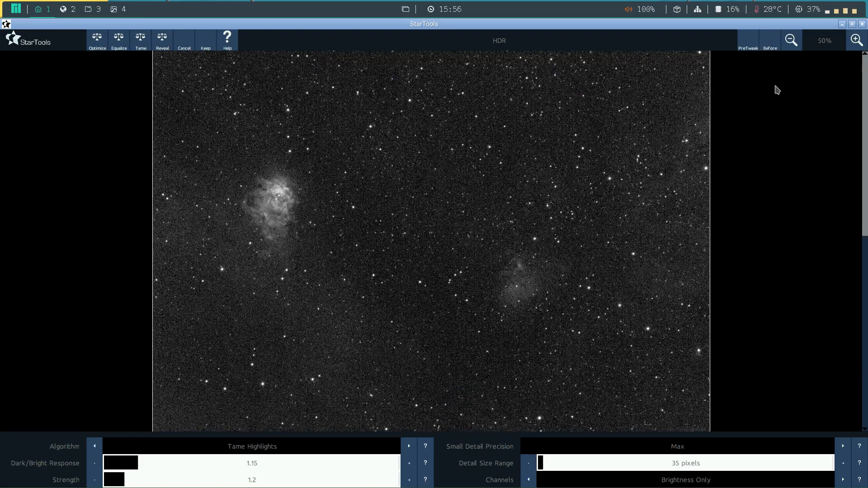
drag(866, 183, 865, 291)
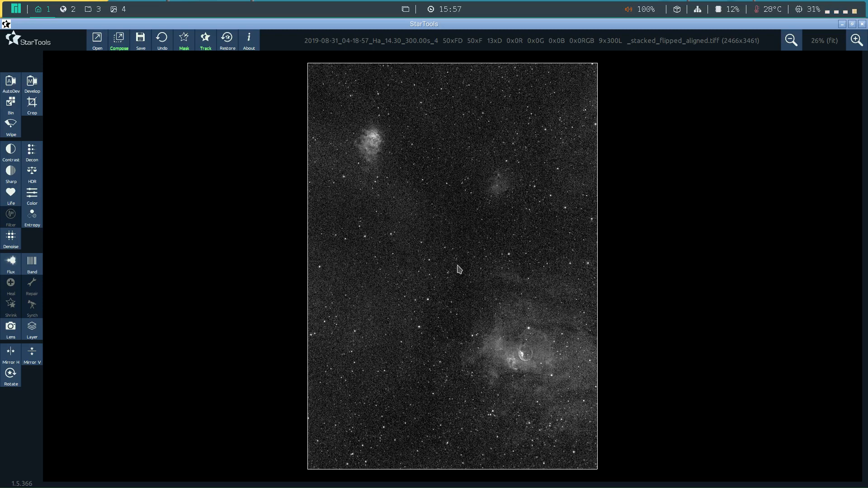
- Render Contrast with Compensate Gamma set to Yes and Aggressiveness at 79 %, and compare the bubble nebula with the original
click(9, 157)
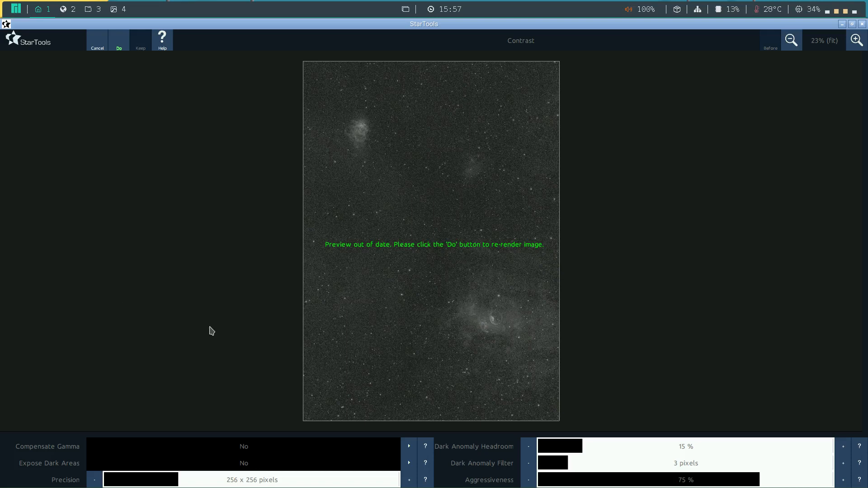
click(409, 446)
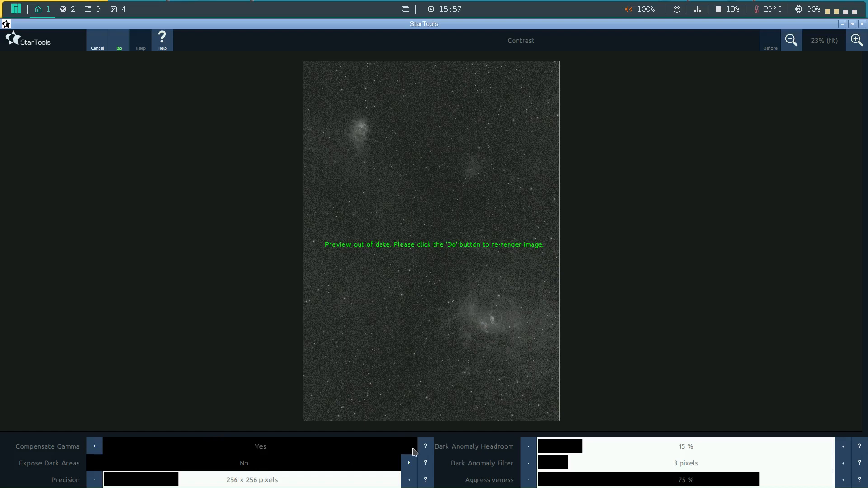
click(772, 478)
click(120, 45)
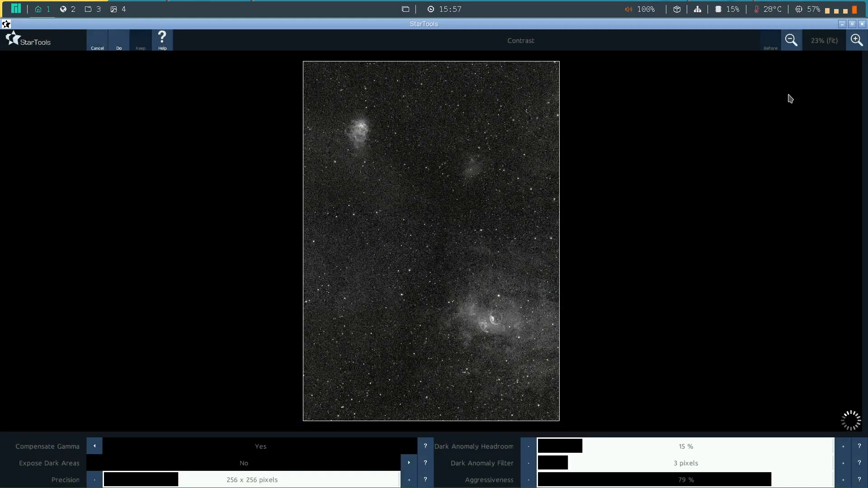
click(856, 41)
click(856, 40)
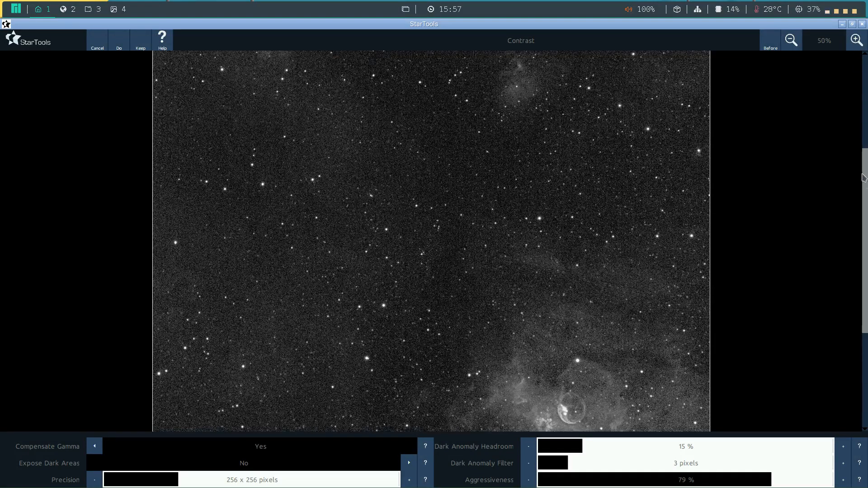
drag(865, 222, 859, 282)
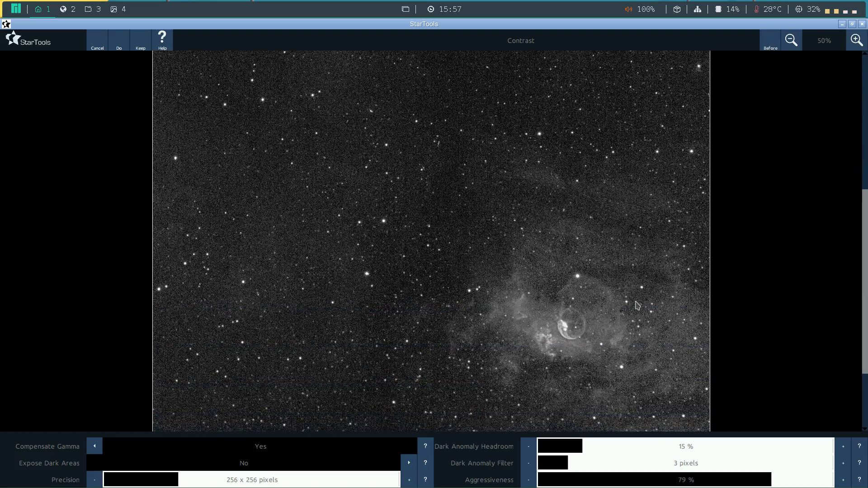
click(772, 45)
- Try a Dark Anomaly Headroom of 39 % and compare the whole image before and after the contrast change
click(655, 447)
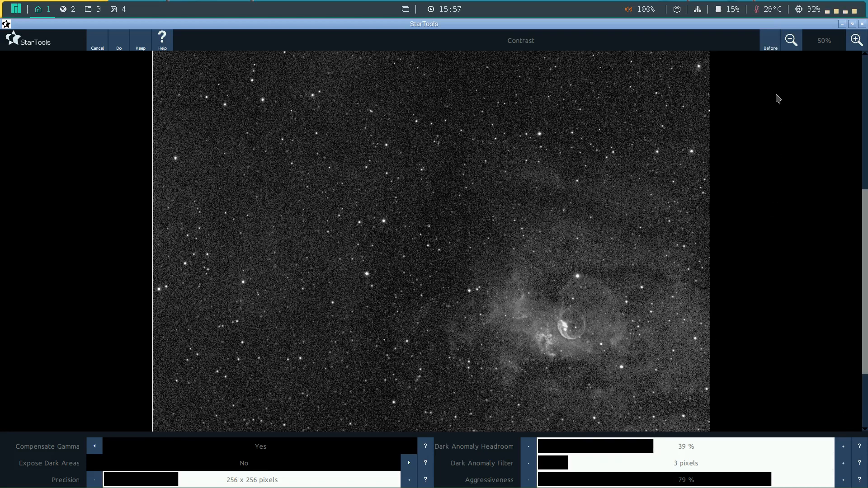
click(770, 42)
click(770, 43)
click(770, 42)
click(770, 42)
click(794, 42)
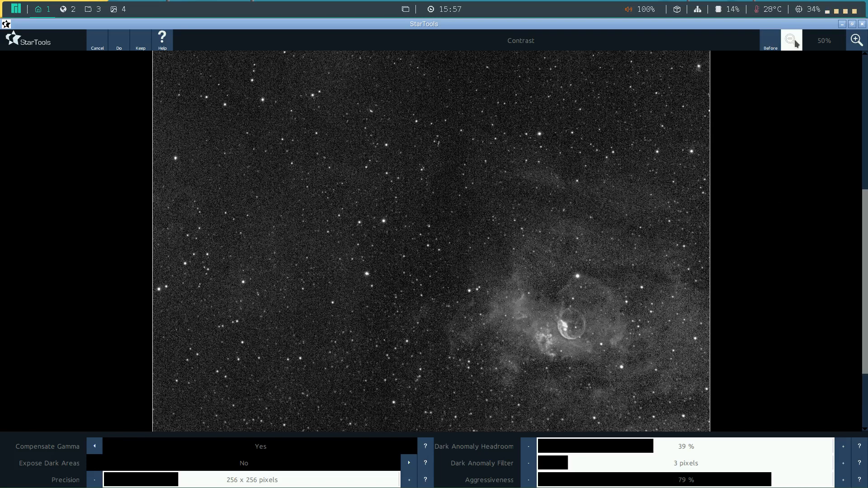
click(768, 42)
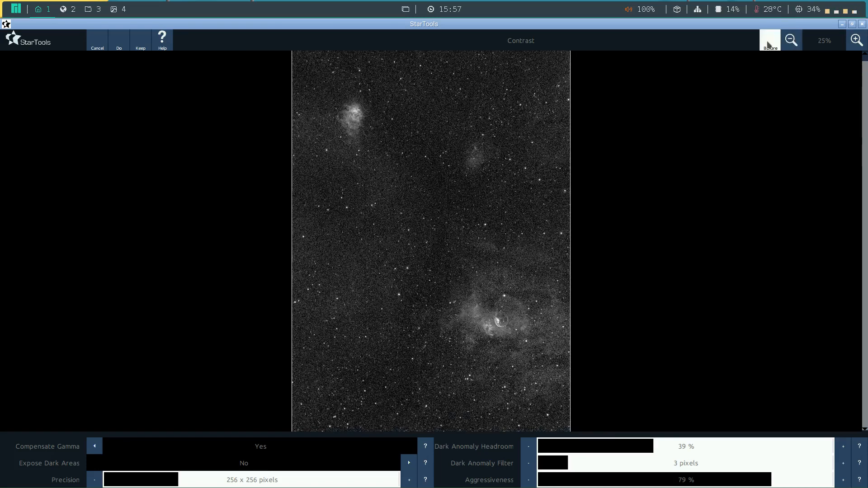
click(768, 42)
click(767, 41)
click(768, 43)
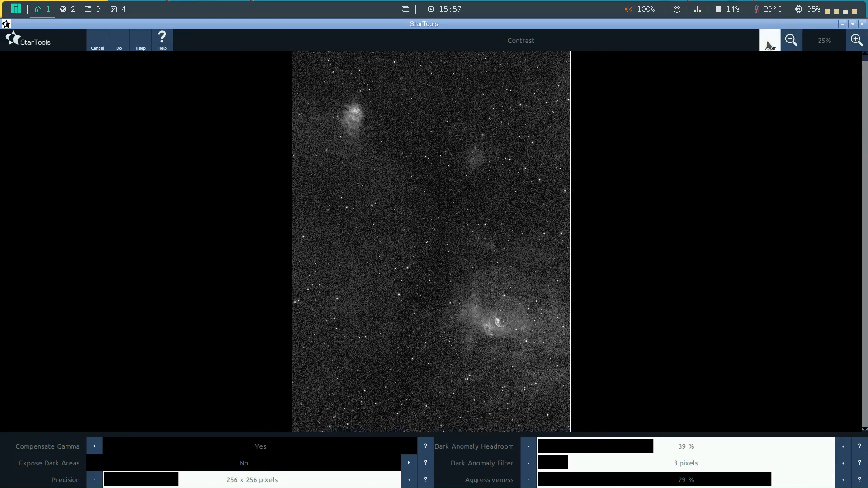
click(767, 42)
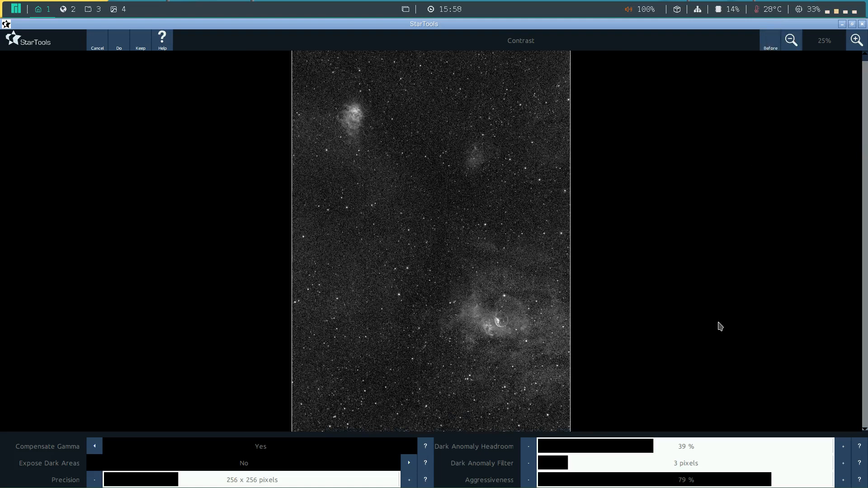
- Set the Dark Anomaly Headroom to 34 %, compare with the original image, and keep the contrast result
click(637, 446)
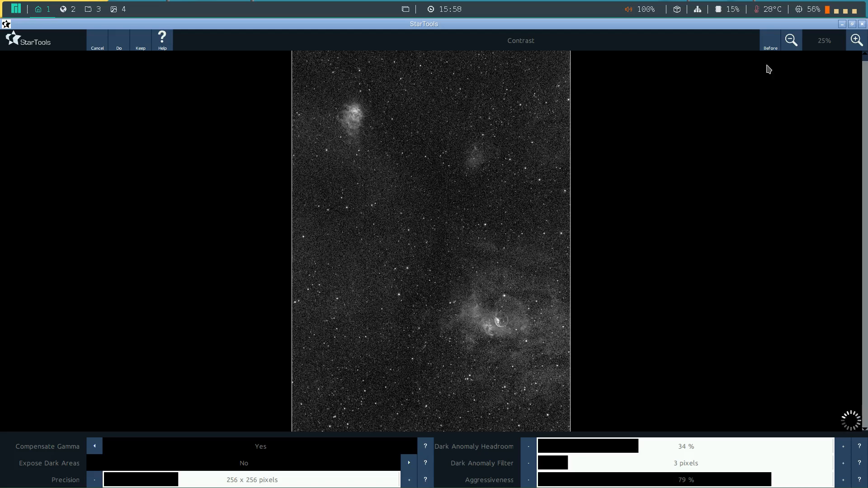
click(773, 41)
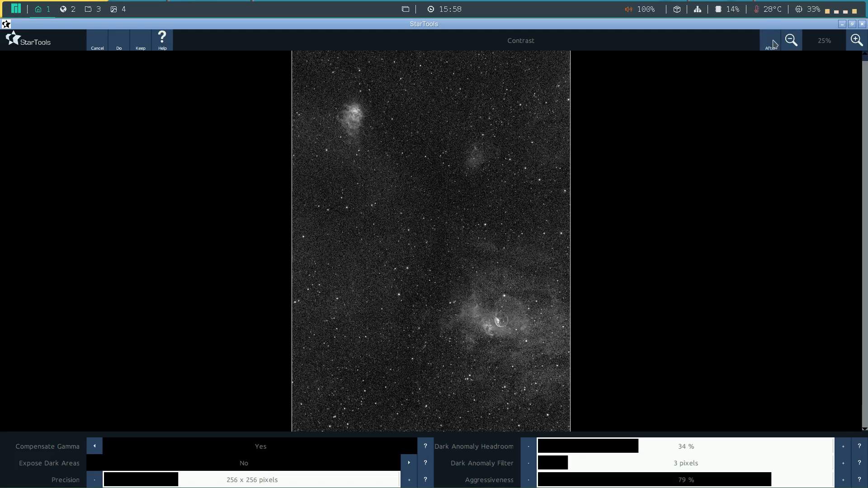
click(773, 41)
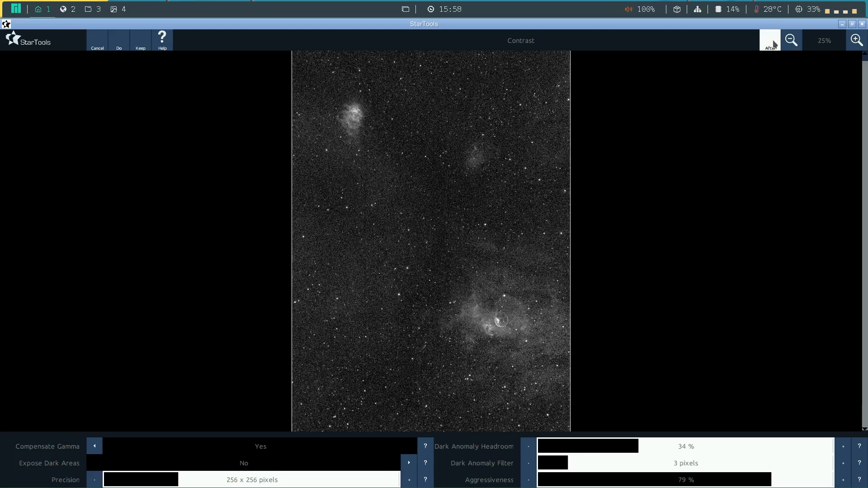
click(141, 47)
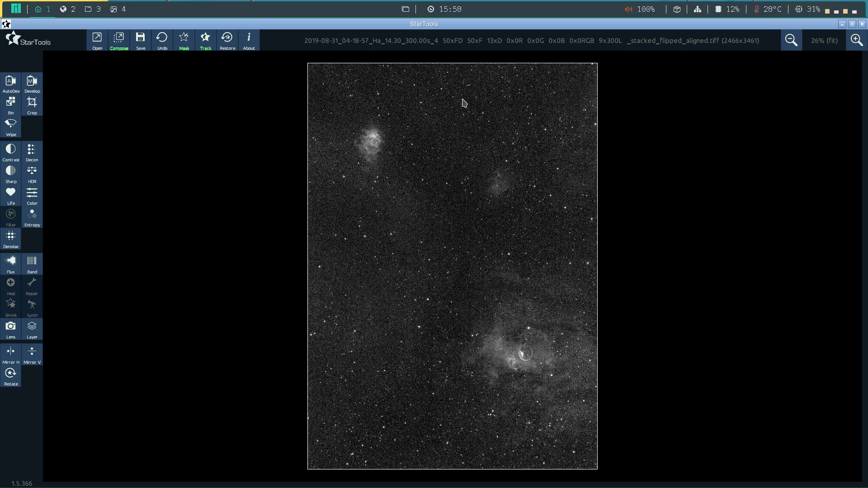
- Generate an automatic mask from the Stars preset with Selection Mode set to Highlights>Threshold and Threshold at 17.92
click(185, 45)
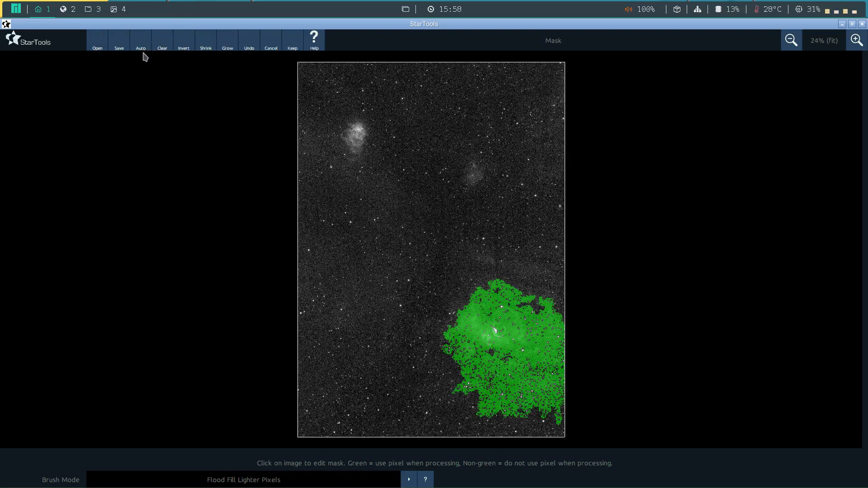
click(140, 43)
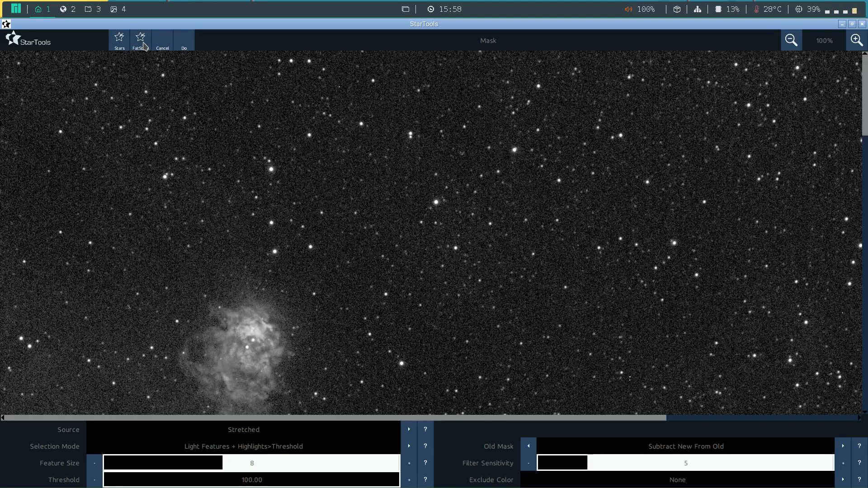
click(119, 42)
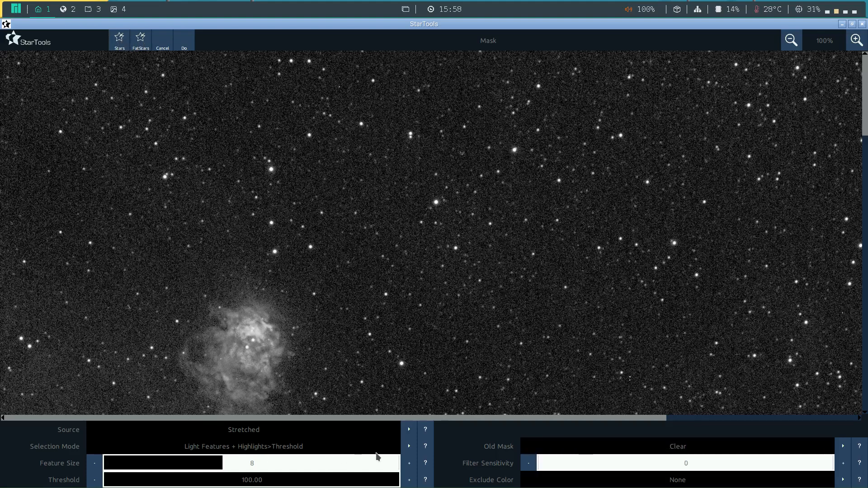
click(409, 448)
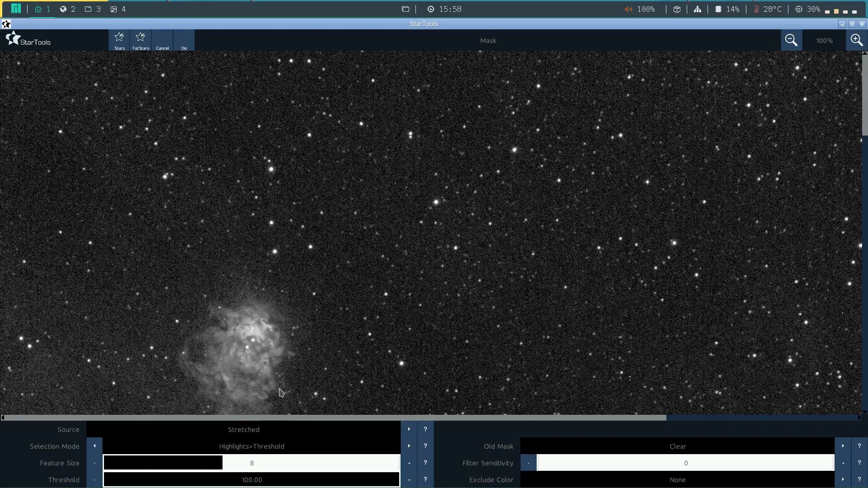
click(164, 482)
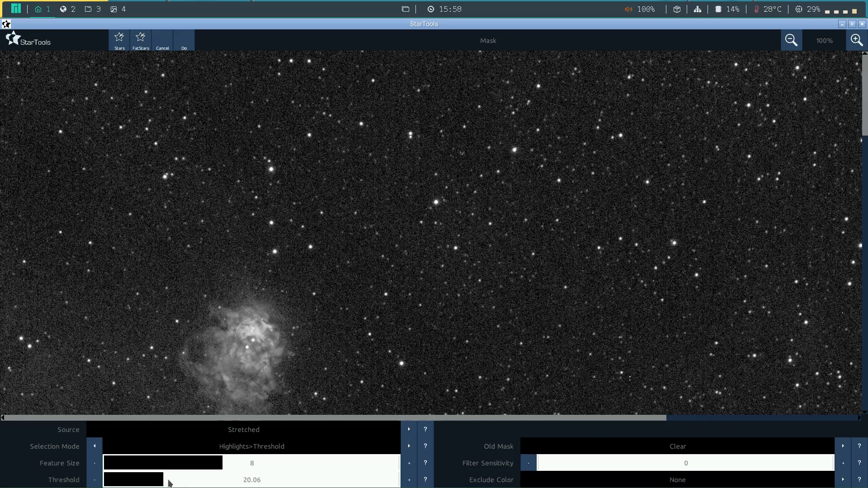
drag(167, 480, 158, 483)
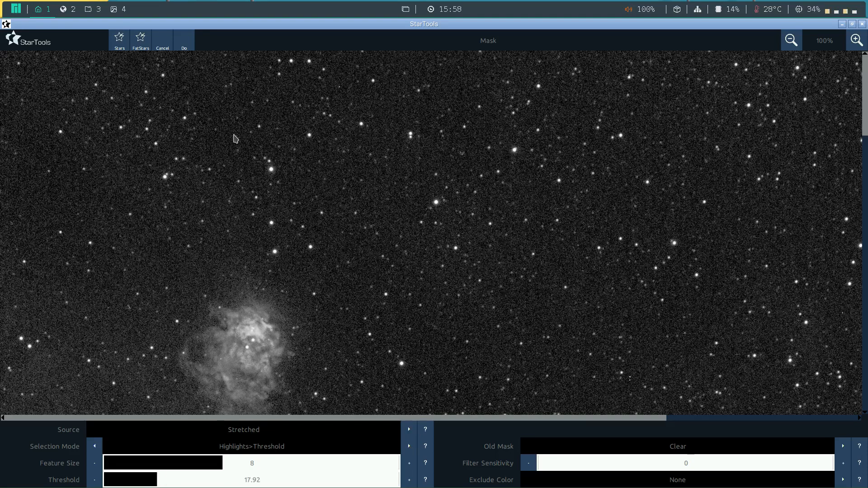
click(184, 41)
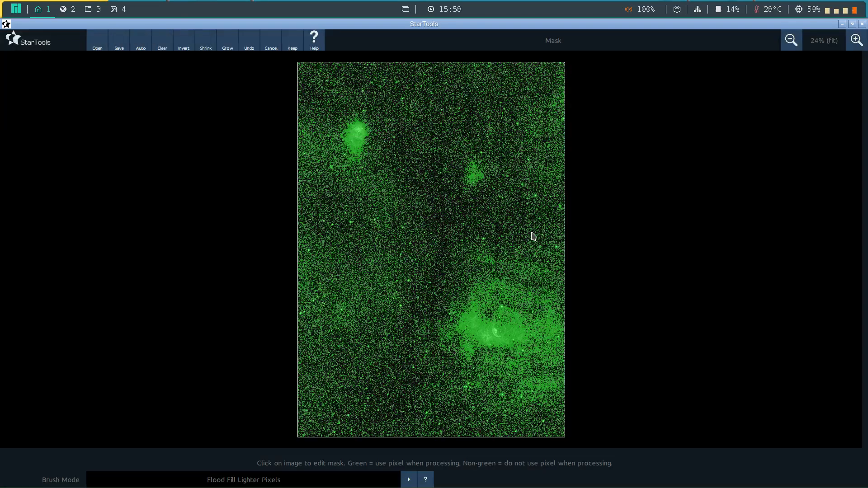
- Check the mask's coverage and regenerate it with the Threshold set to 14.55
click(859, 43)
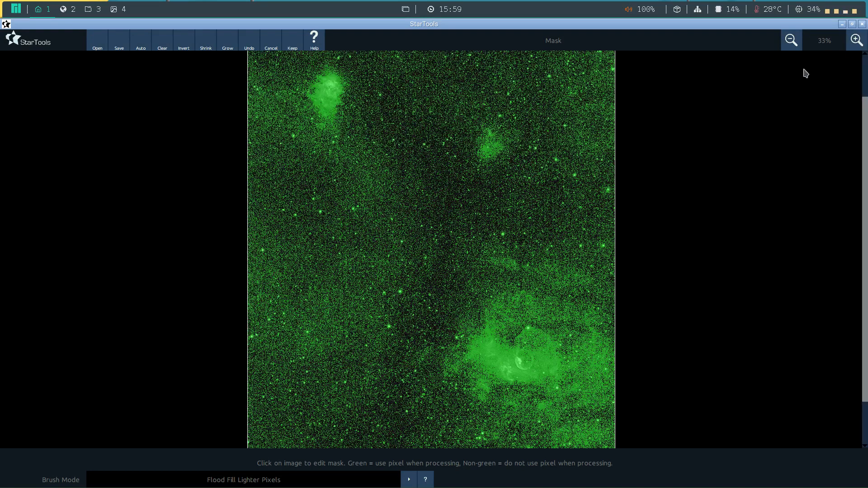
click(792, 41)
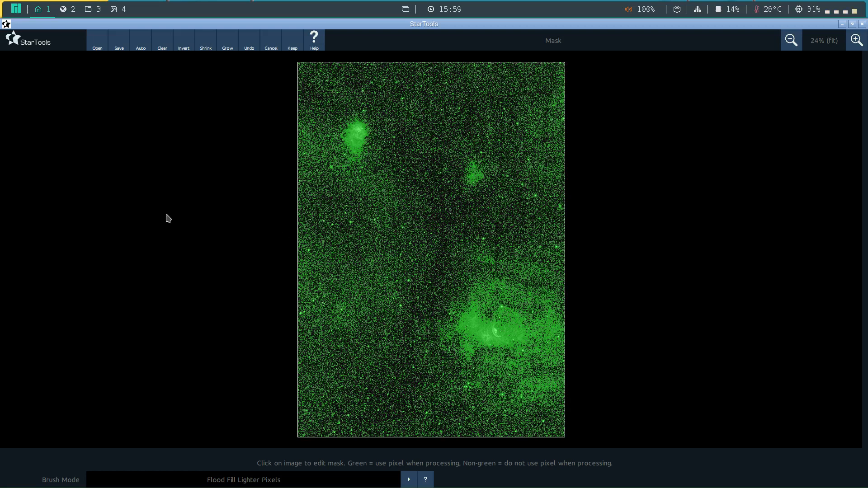
click(140, 45)
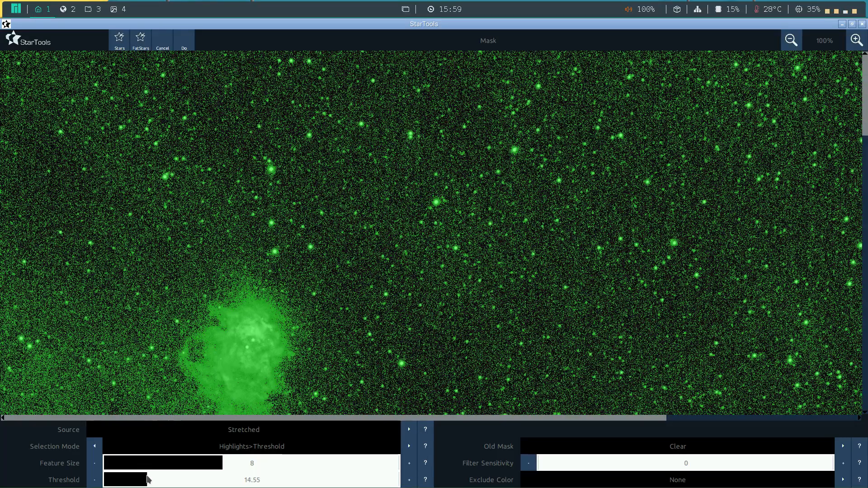
click(185, 46)
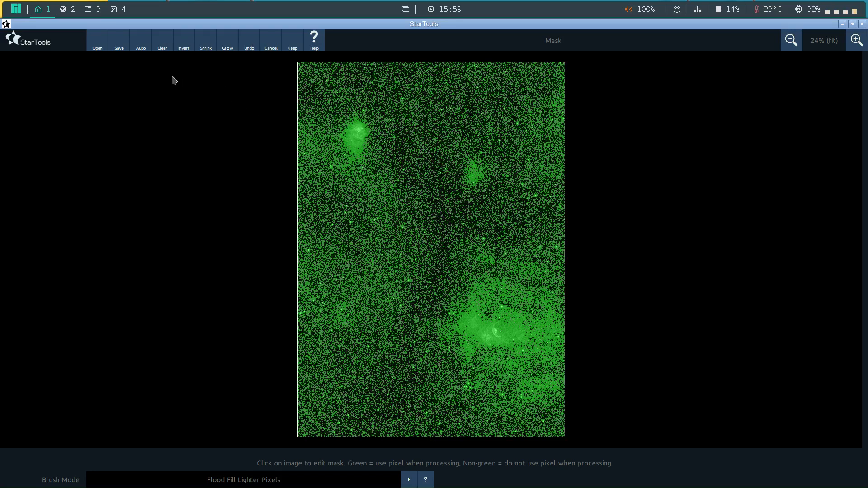
- Subtract the stars from the existing mask, using Feature Size 1, Filter Sensitivity 9 and Subtract New From Old
click(141, 45)
click(123, 49)
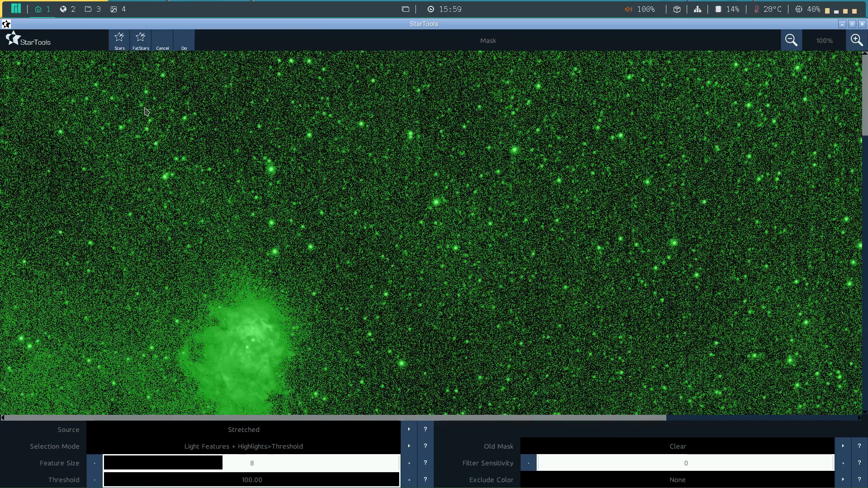
click(118, 470)
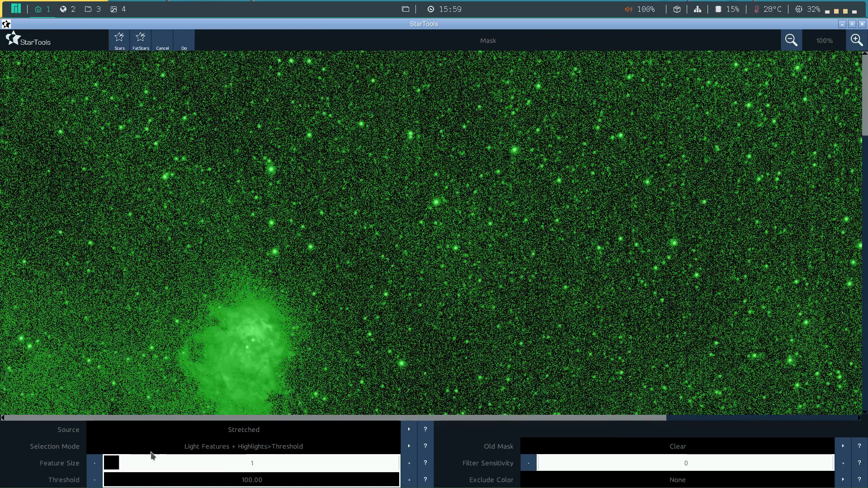
click(627, 459)
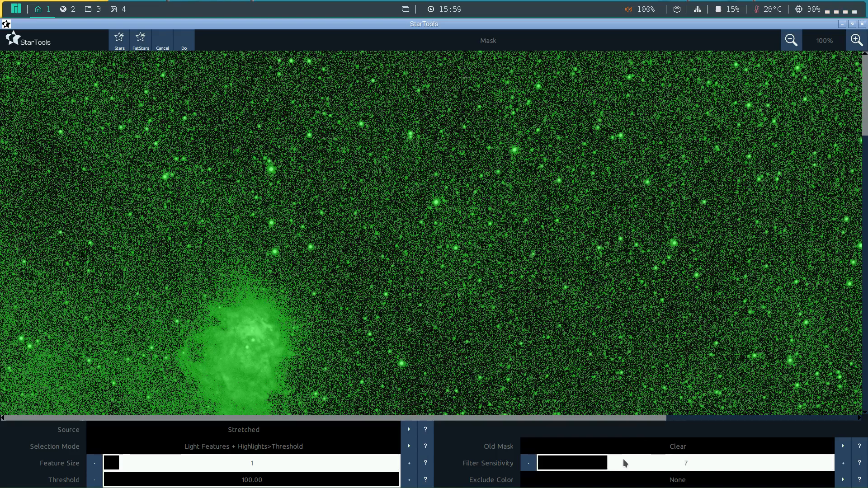
click(625, 462)
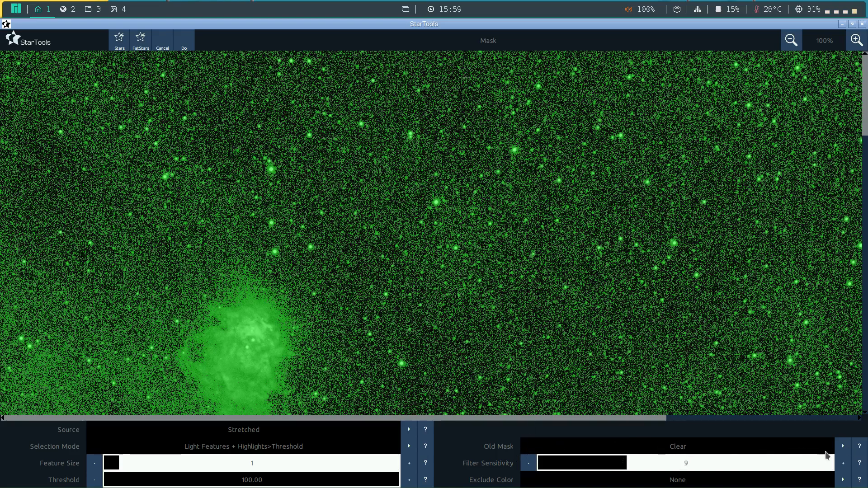
click(843, 446)
click(843, 446)
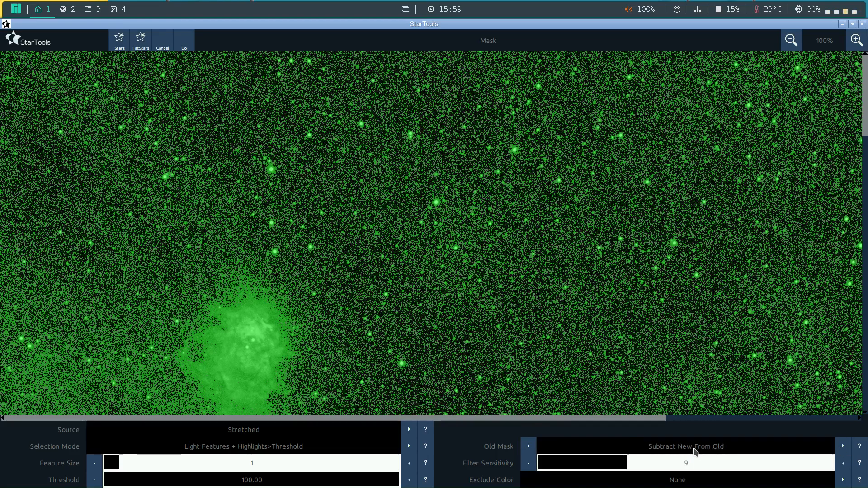
click(186, 42)
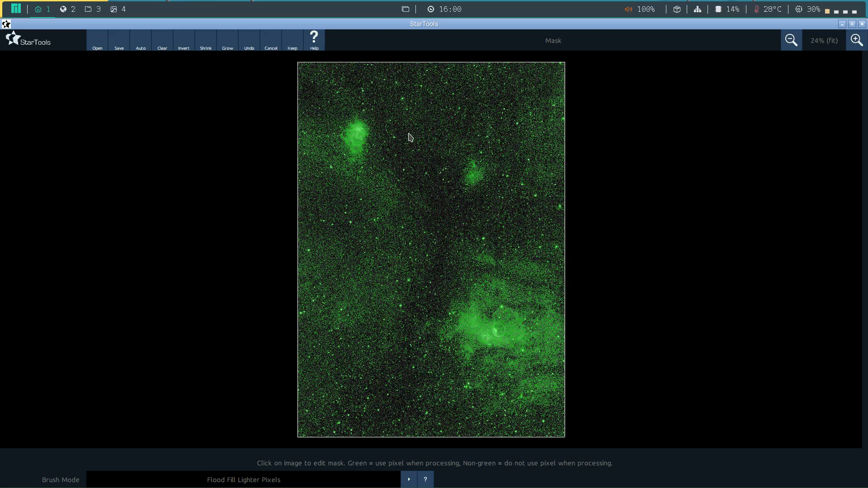
- Grow the mask once, shrink it once, and keep it
click(227, 41)
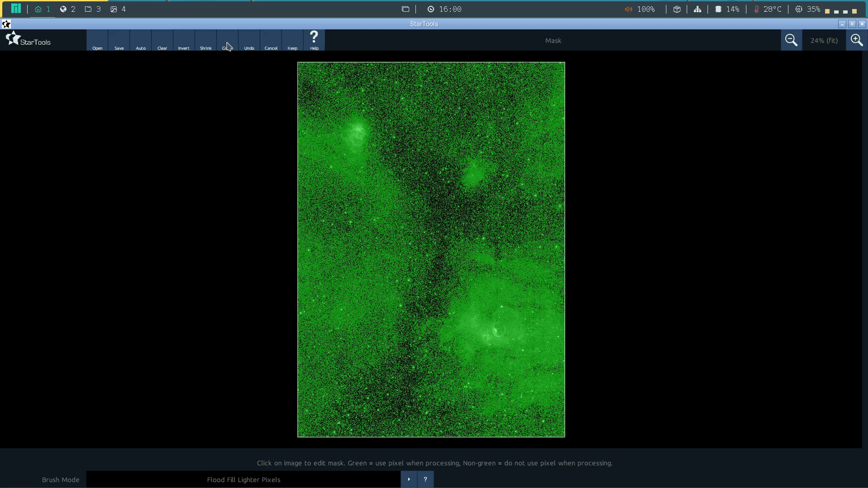
click(209, 43)
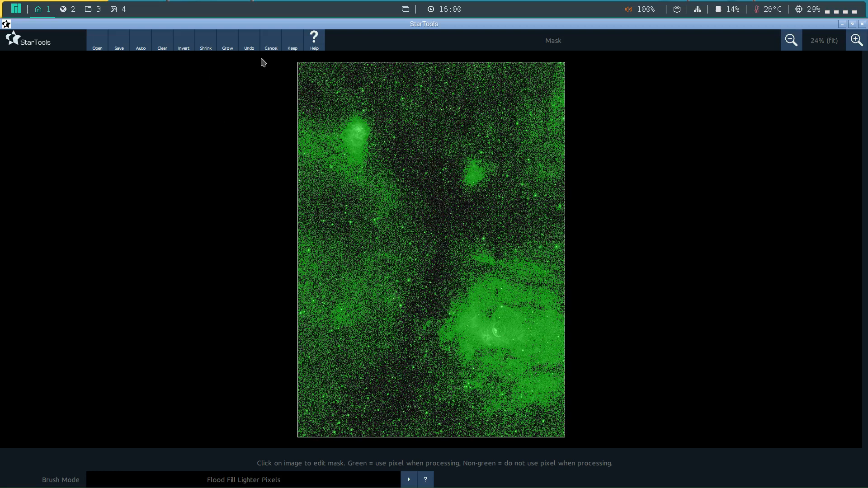
click(292, 43)
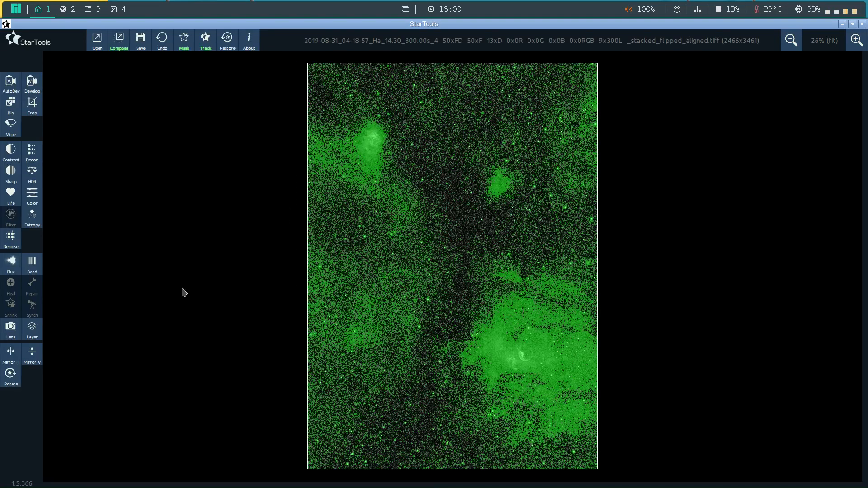
- Render the Life effect through the mask with an Airy Disk Radius of 8 pixels
click(11, 198)
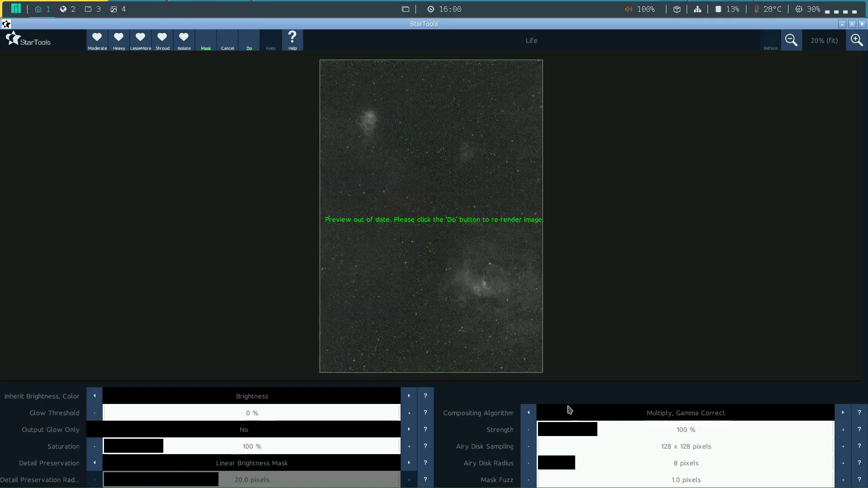
click(566, 463)
mouse_move(571, 465)
mouse_down()
mouse_move(849, 461)
mouse_move(680, 462)
mouse_move(631, 475)
mouse_move(577, 468)
mouse_up()
click(249, 44)
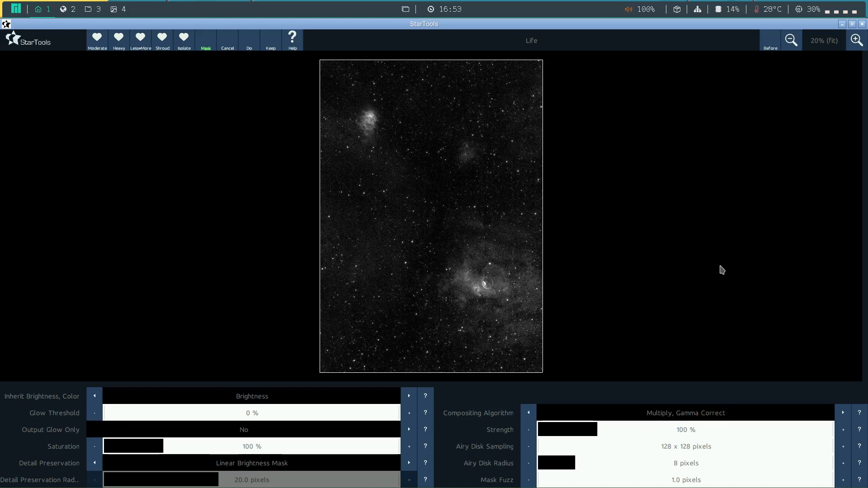
- Try a Life Strength of 39 % and compare the image with the version before the effect
click(857, 44)
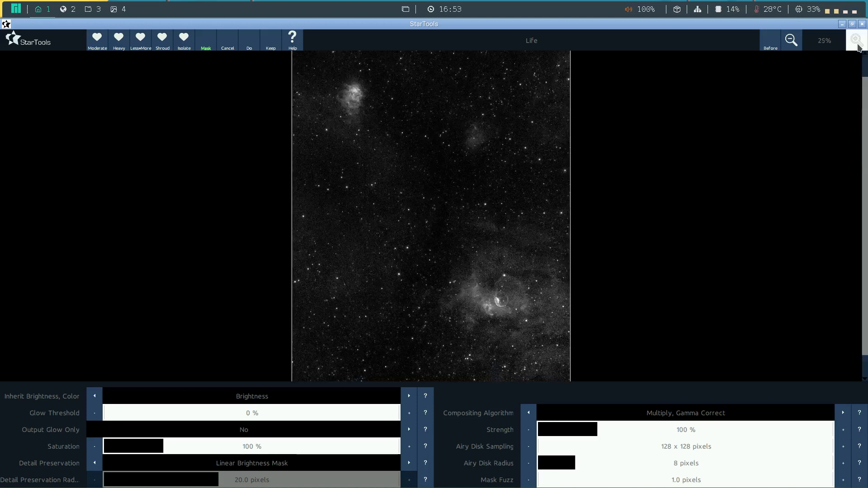
click(857, 44)
click(857, 44)
click(857, 44)
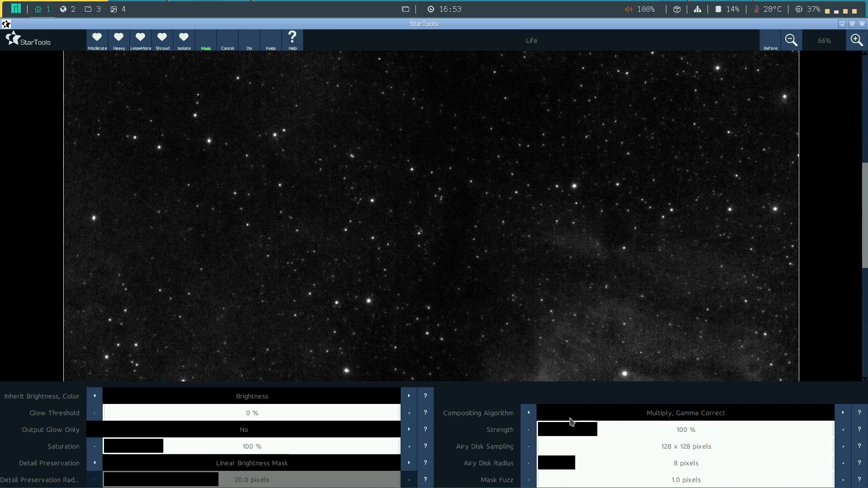
click(562, 431)
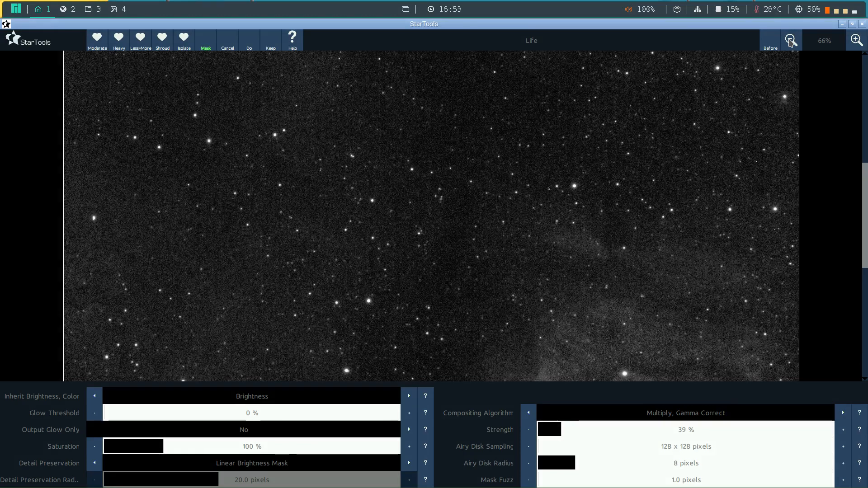
click(791, 41)
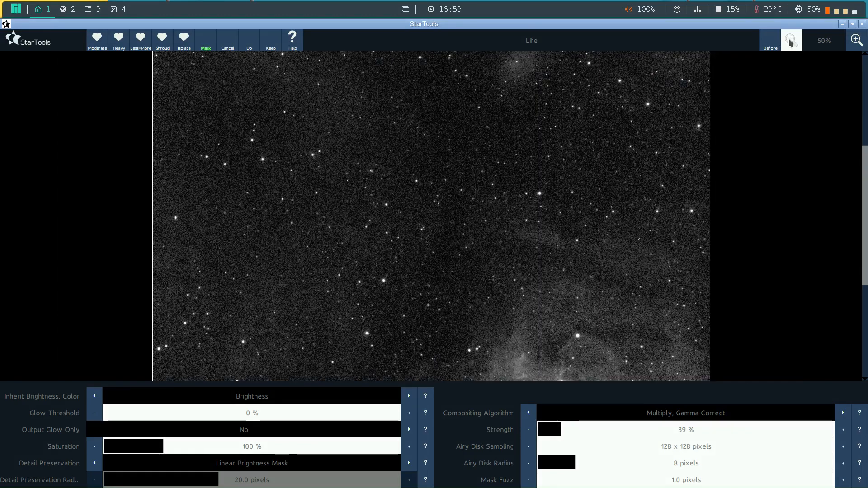
click(790, 40)
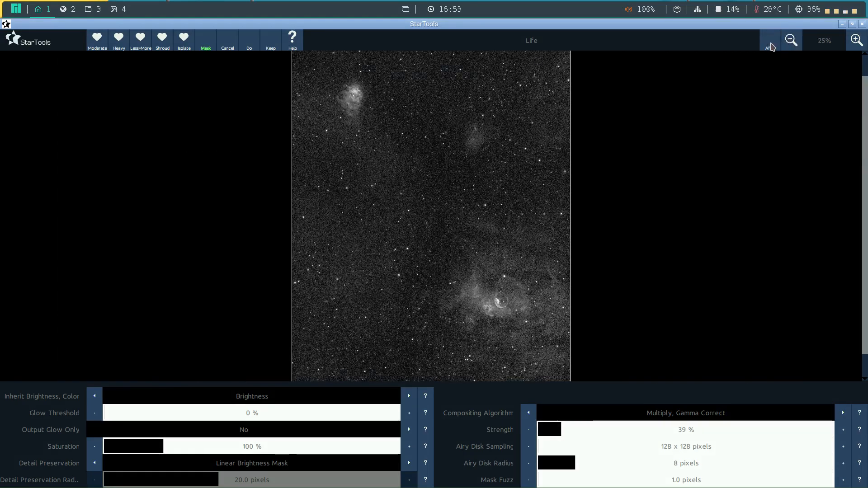
click(772, 47)
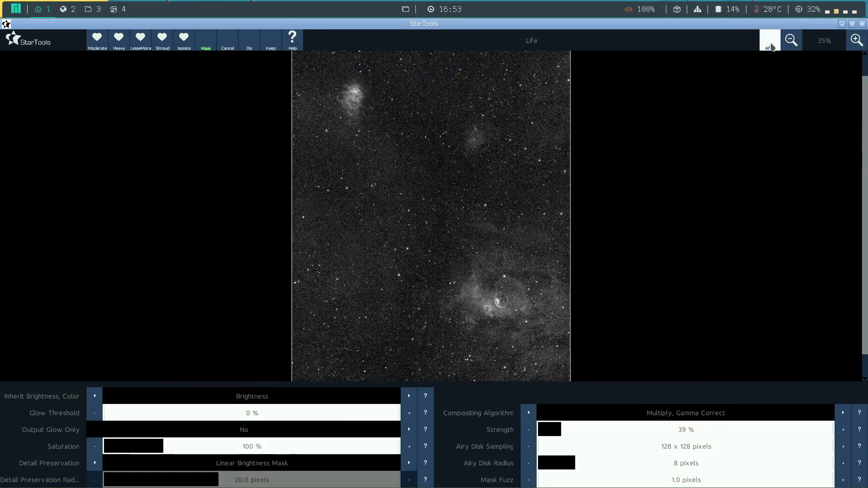
- Try a Life Strength of 48 % and inspect the background and nebulosity
click(565, 428)
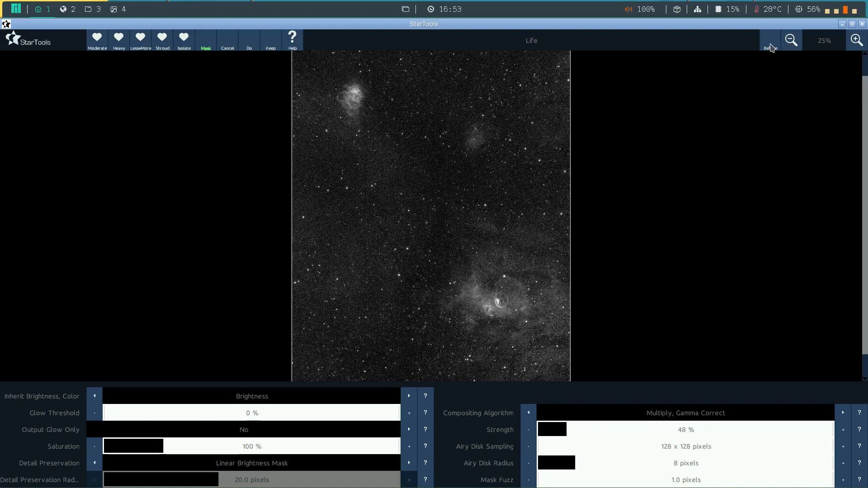
click(855, 43)
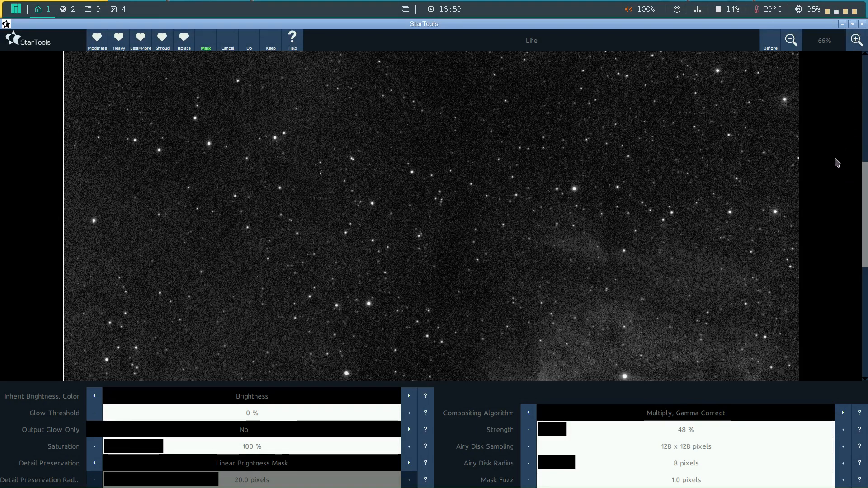
click(790, 42)
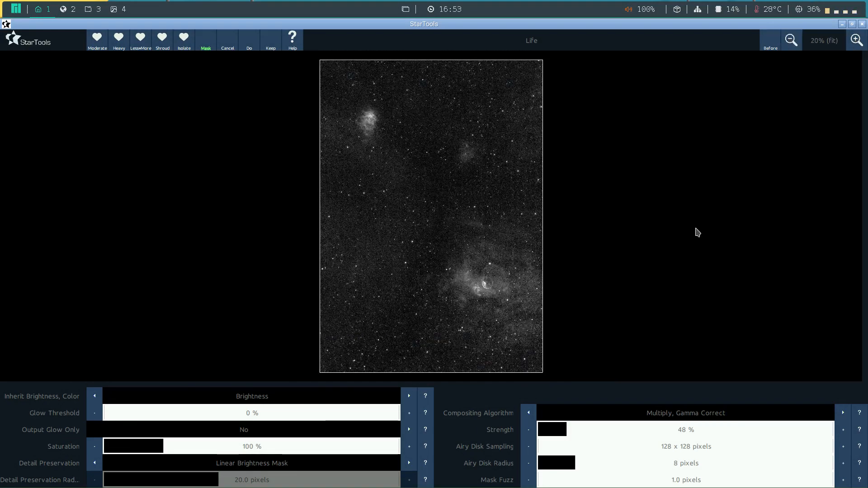
- Set the Life Strength to 38 %, keep the result, and examine the upper nebulae closely
click(561, 428)
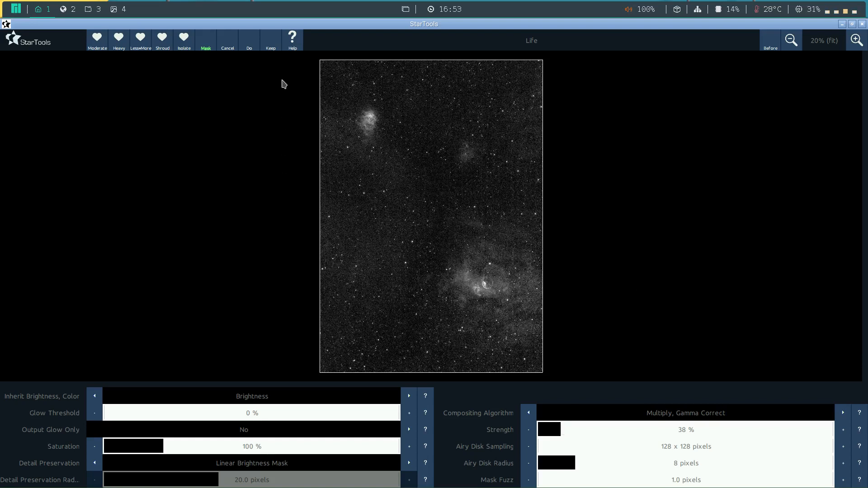
click(271, 45)
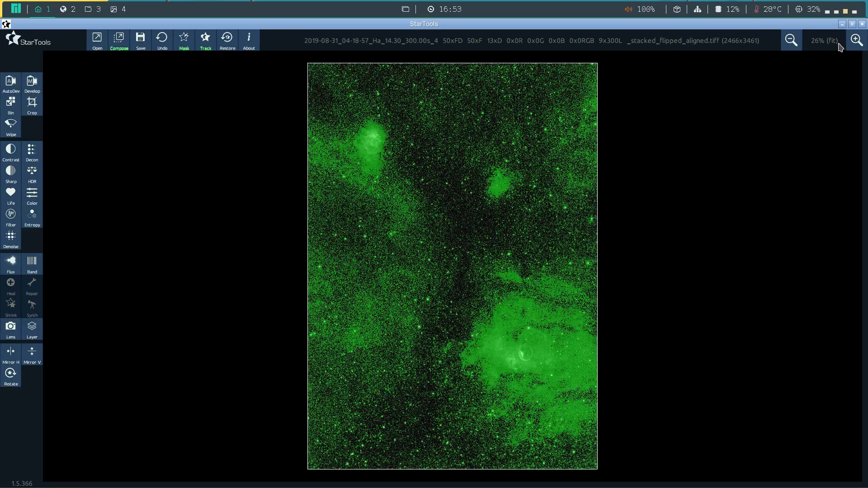
click(856, 40)
click(856, 40)
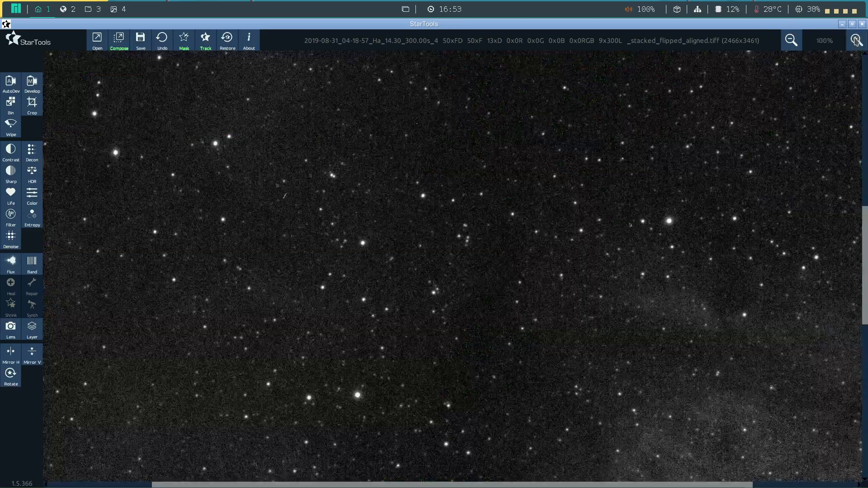
drag(865, 229, 866, 176)
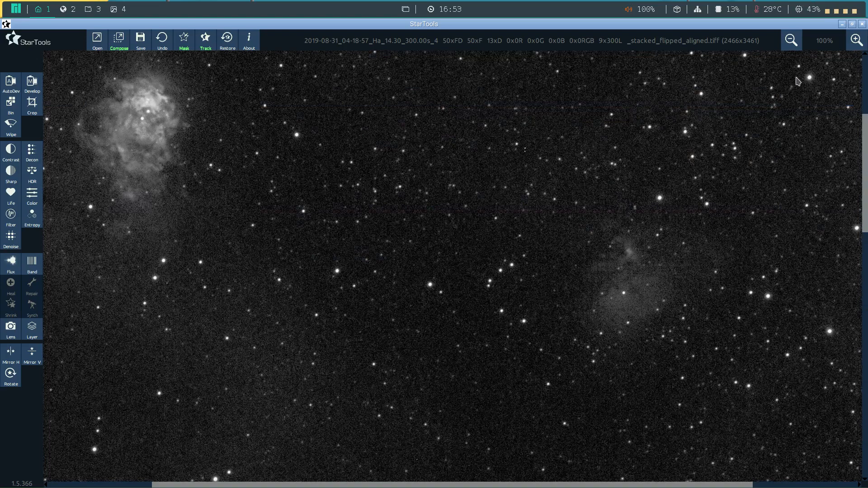
- Bin the image to a 50 % scale and keep the result
click(792, 43)
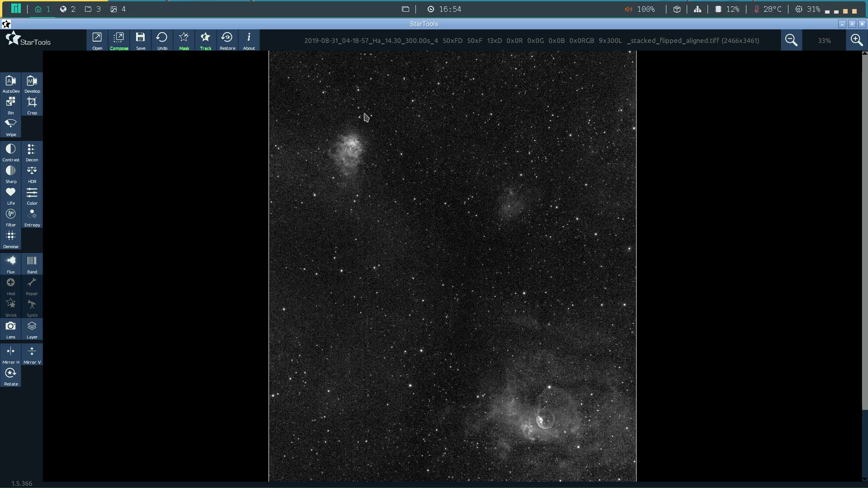
click(11, 104)
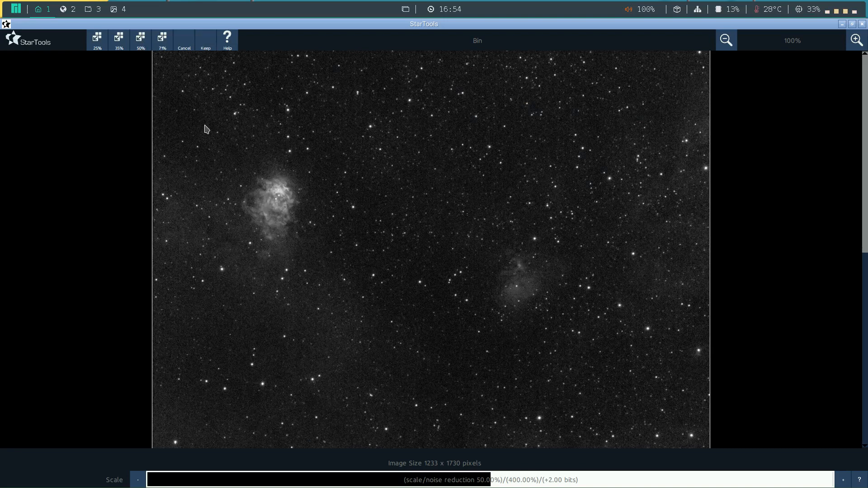
click(209, 42)
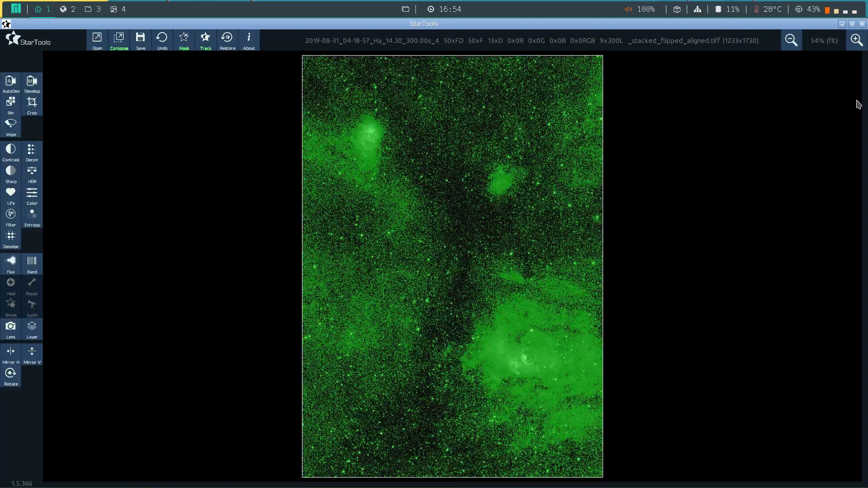
- Examine the binned image's background noise and the bubble-shaped nebula at high magnification
click(856, 41)
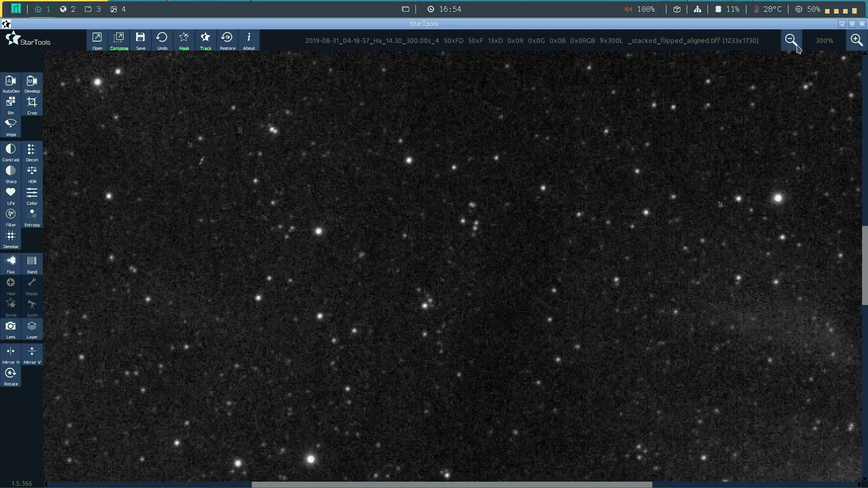
click(795, 42)
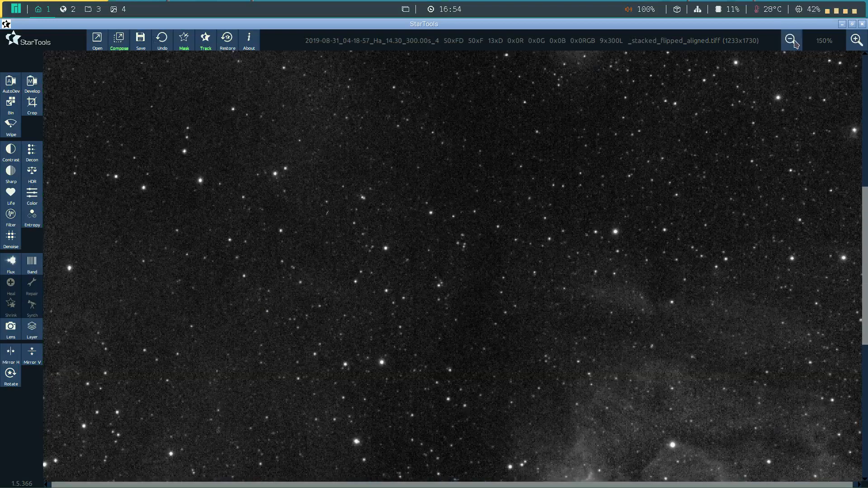
click(795, 42)
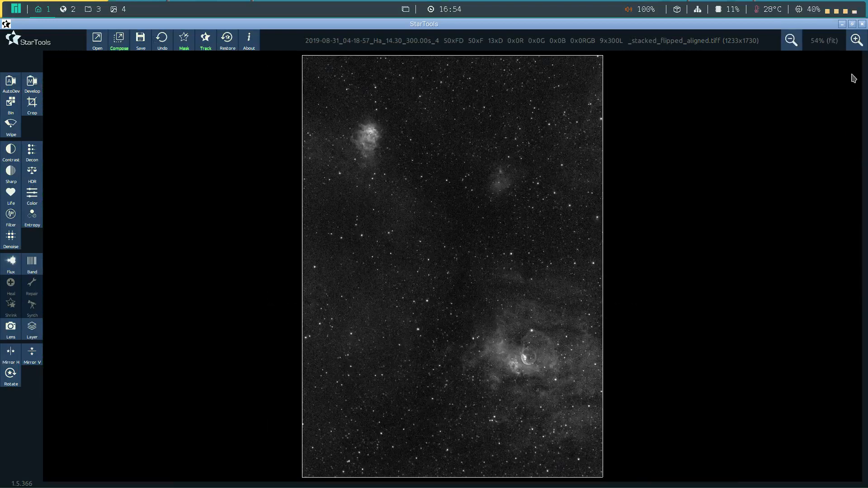
click(857, 43)
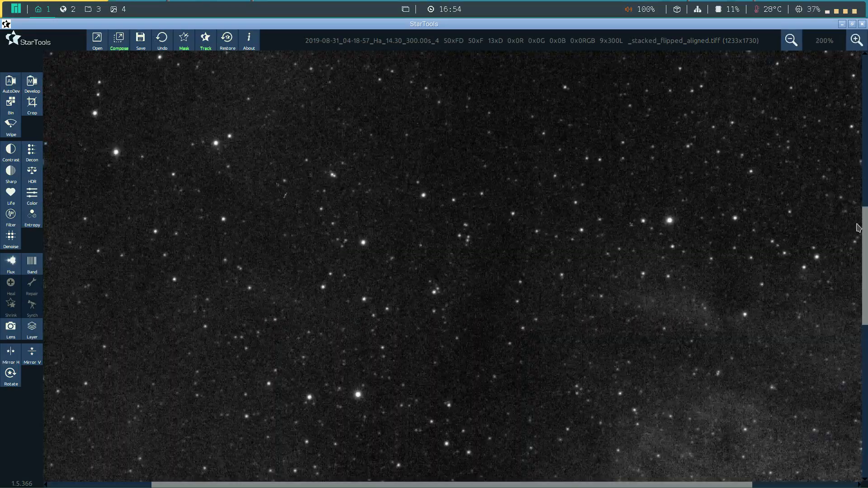
drag(864, 216, 865, 346)
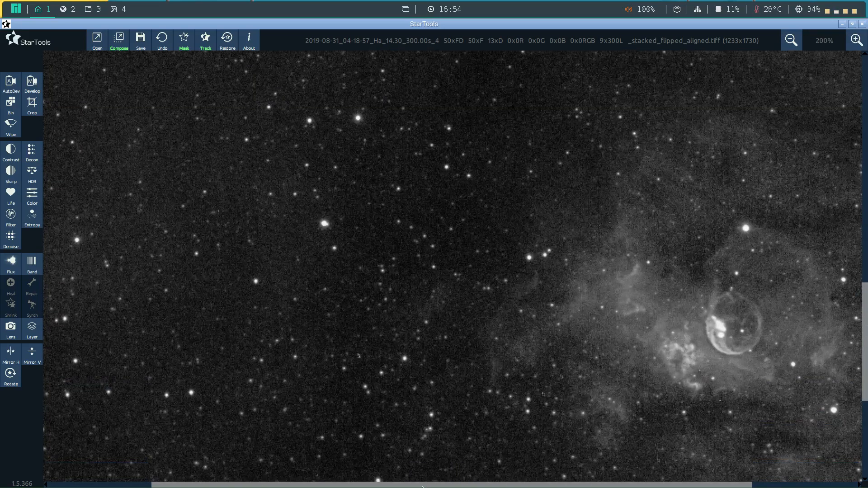
drag(423, 487, 599, 487)
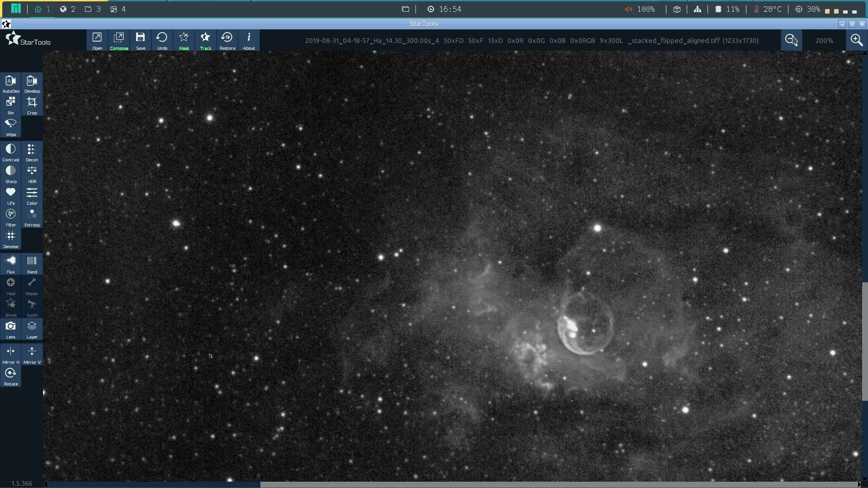
click(791, 39)
click(791, 40)
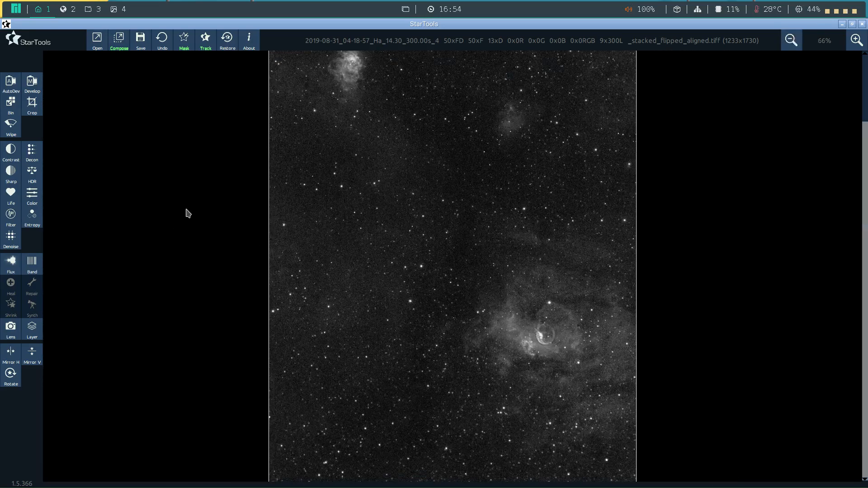
- Try the Contrast module with Compensate Gamma set to Yes and Aggressiveness at 82 %, comparing the image before and after
click(12, 159)
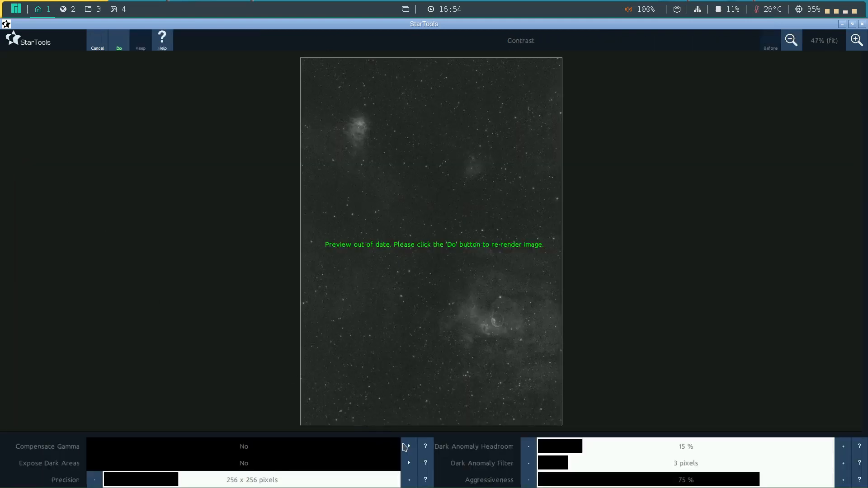
click(407, 447)
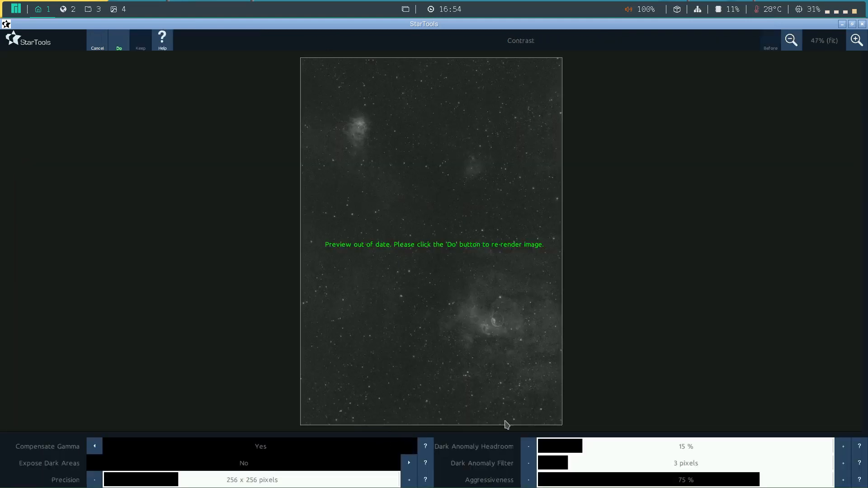
click(780, 480)
click(120, 48)
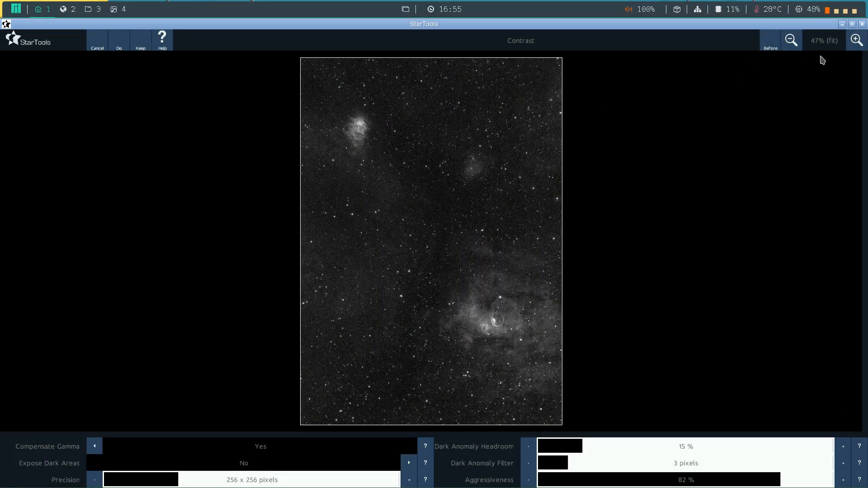
click(856, 42)
click(856, 42)
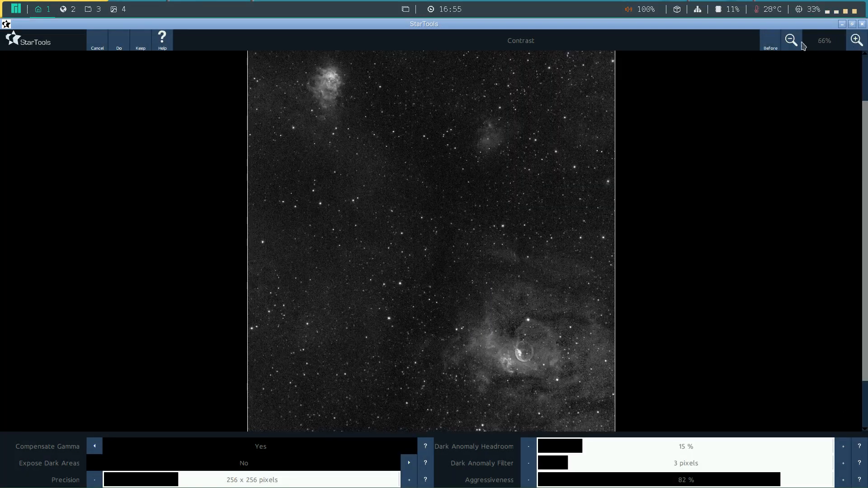
click(771, 41)
click(771, 43)
- Try a Contrast Aggressiveness of 83 %, re-render the preview, and compare it with the original
click(785, 483)
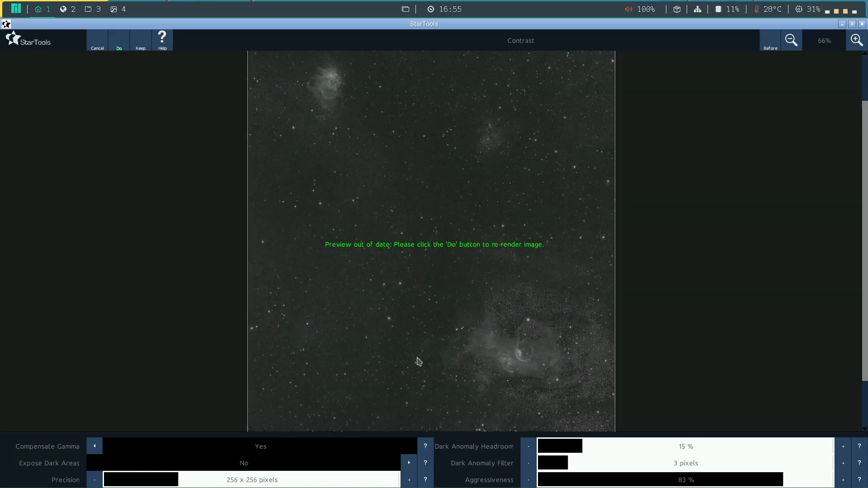
click(119, 47)
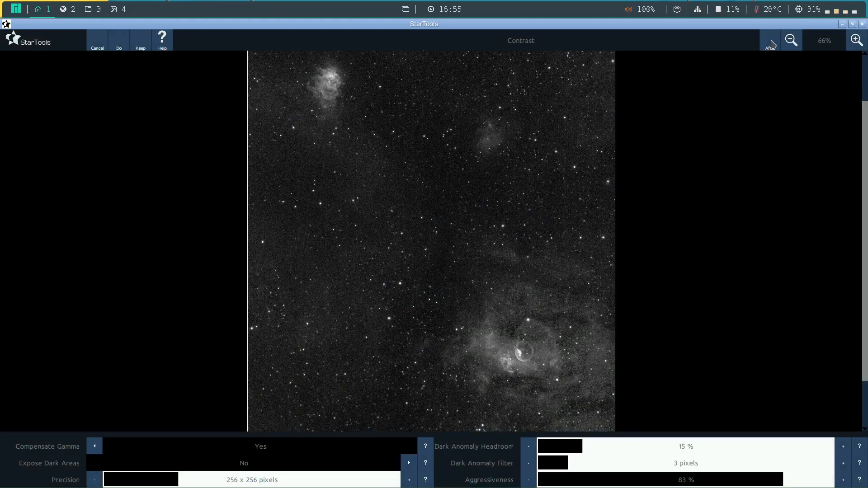
click(771, 44)
click(772, 44)
- Try a Dark Anomaly Headroom of 20 % and compare the bubble-shaped nebula's surroundings before and after
click(597, 447)
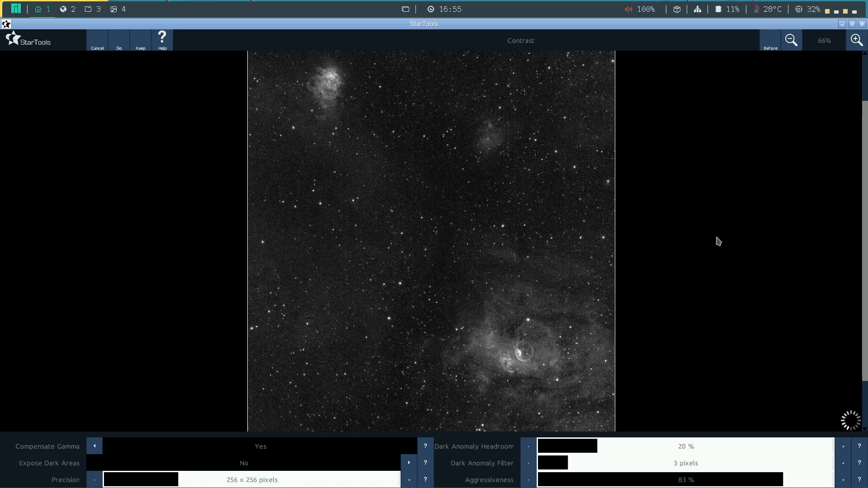
click(856, 40)
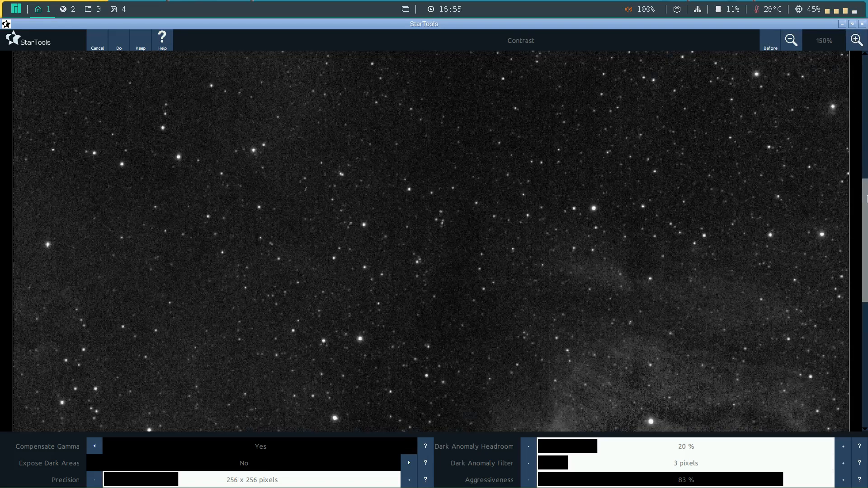
drag(866, 199, 861, 319)
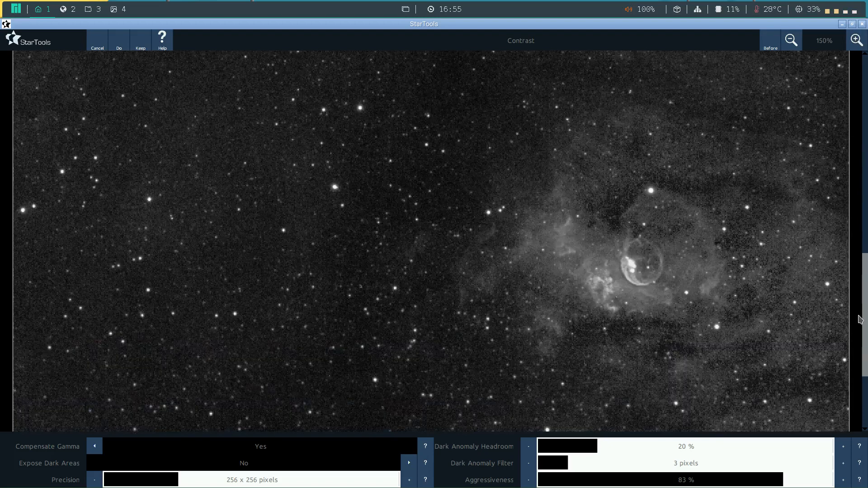
click(764, 44)
click(764, 45)
click(764, 44)
click(764, 44)
click(764, 44)
click(769, 43)
click(768, 44)
click(768, 43)
- Try a Dark Anomaly Headroom of 80 % and compare the nebula before and after
drag(714, 442, 775, 445)
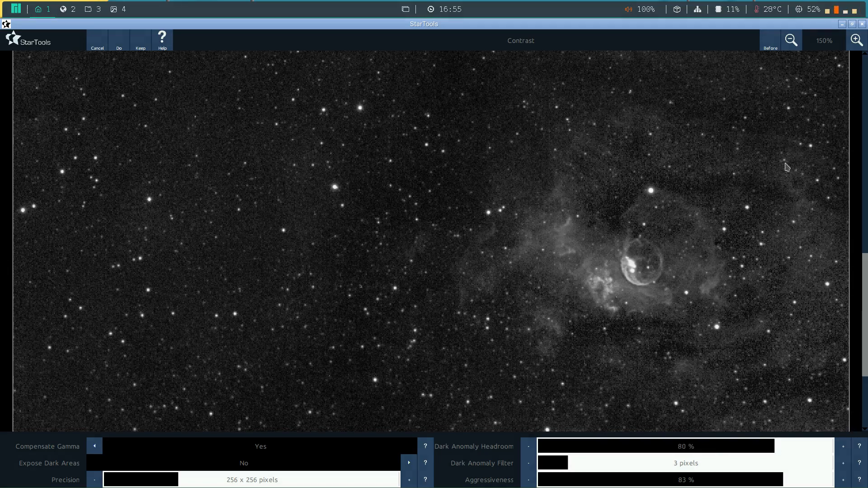
click(774, 42)
click(774, 41)
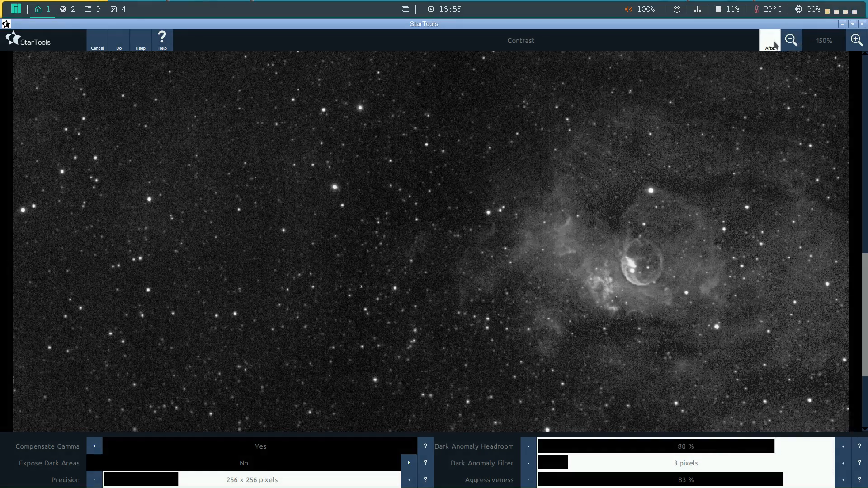
click(774, 42)
click(774, 43)
click(774, 43)
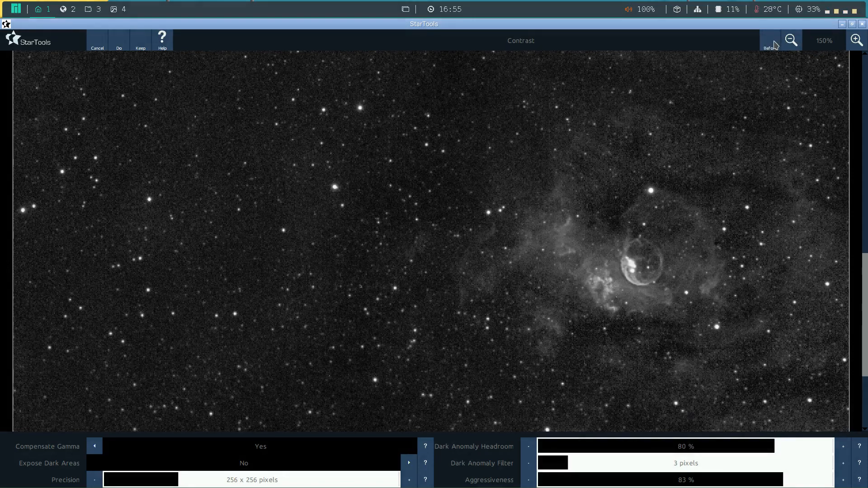
- Try a Contrast Aggressiveness of 57 %, re-render, and compare the nebula with the original
click(706, 484)
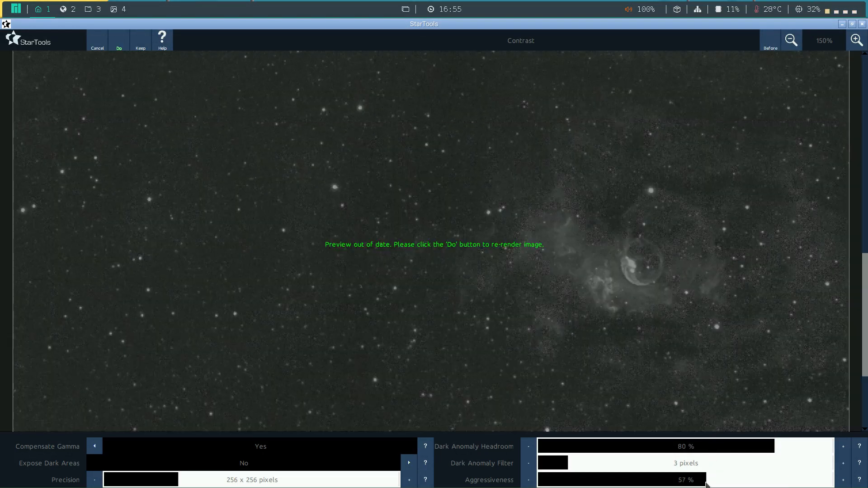
click(120, 44)
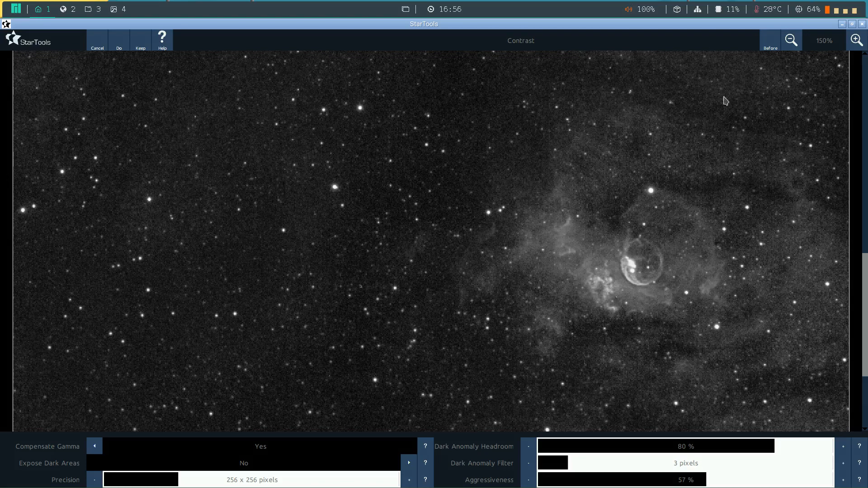
click(774, 40)
- Try a Contrast Aggressiveness of 48 %, compare the whole image before and after, and discard the contrast adjustment
click(680, 484)
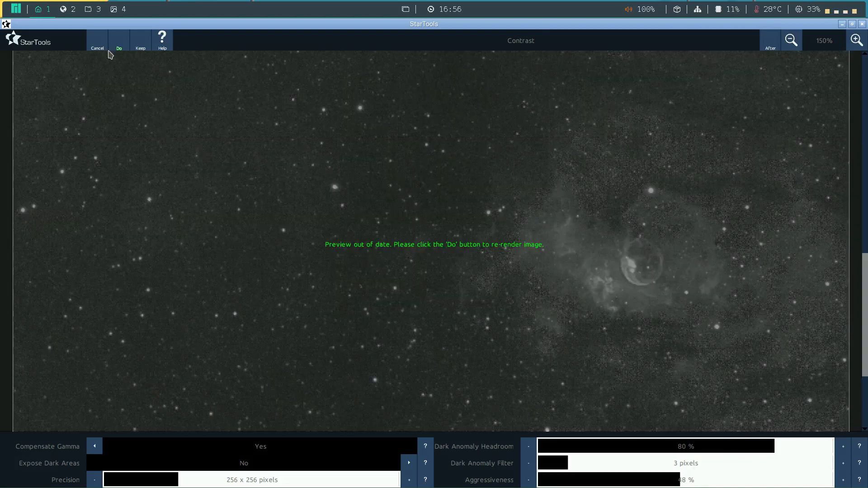
click(120, 42)
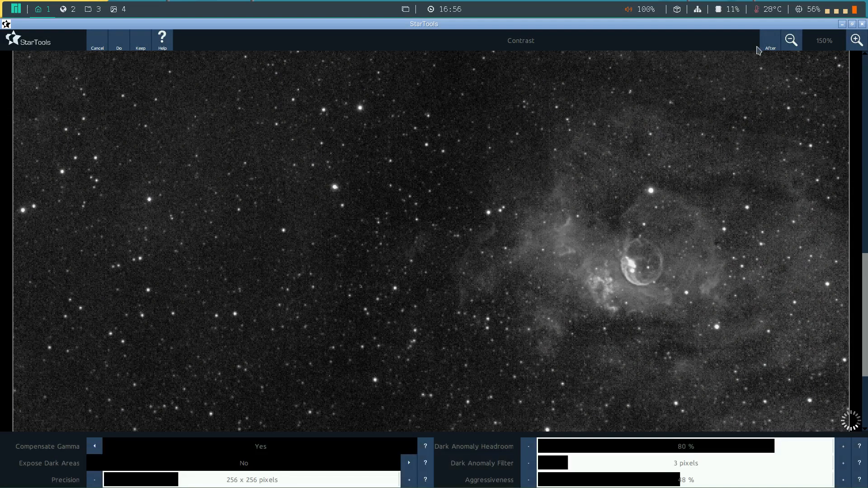
click(770, 44)
click(792, 40)
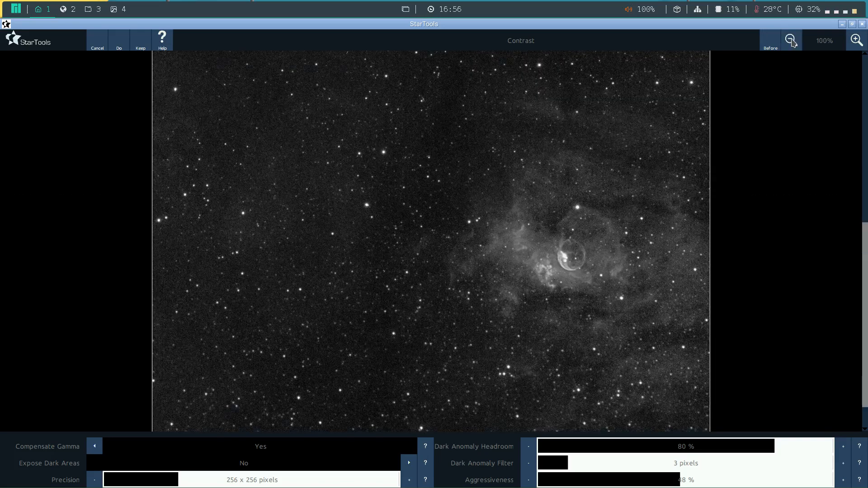
click(791, 43)
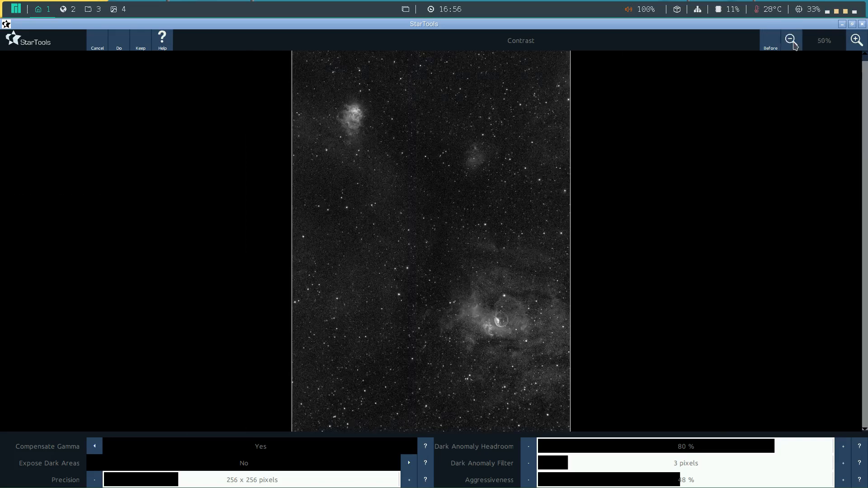
click(776, 47)
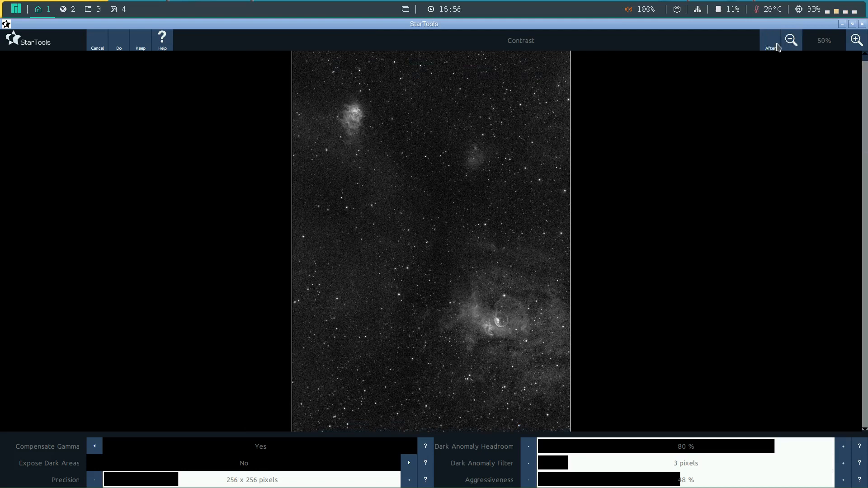
click(777, 47)
click(776, 47)
click(777, 48)
click(777, 47)
click(777, 47)
click(98, 40)
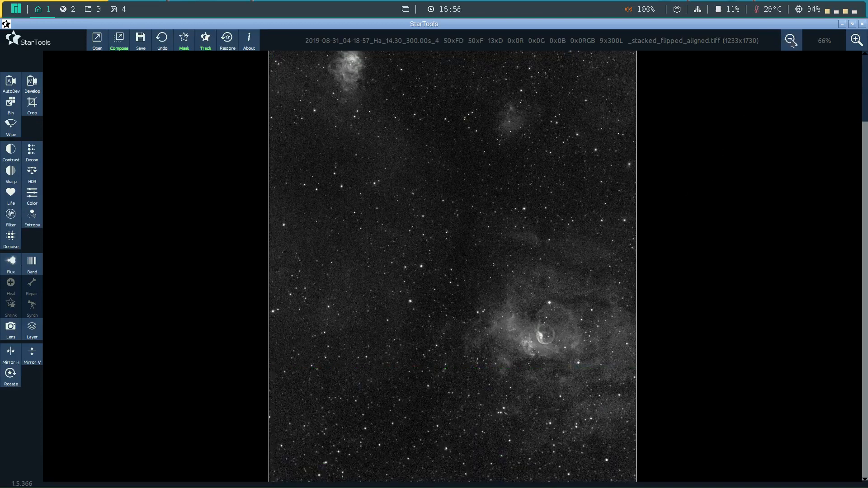
- Inspect the full binned image and view the bubble-shaped nebula closely at 300 %
click(791, 40)
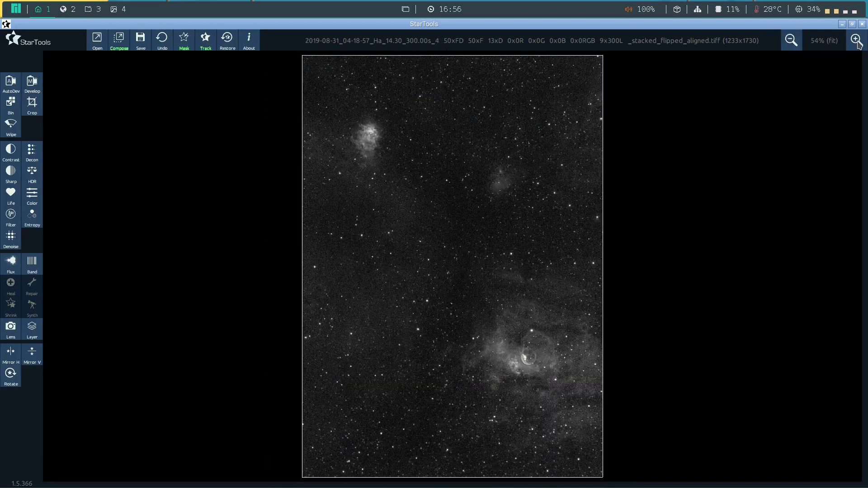
click(857, 40)
click(857, 41)
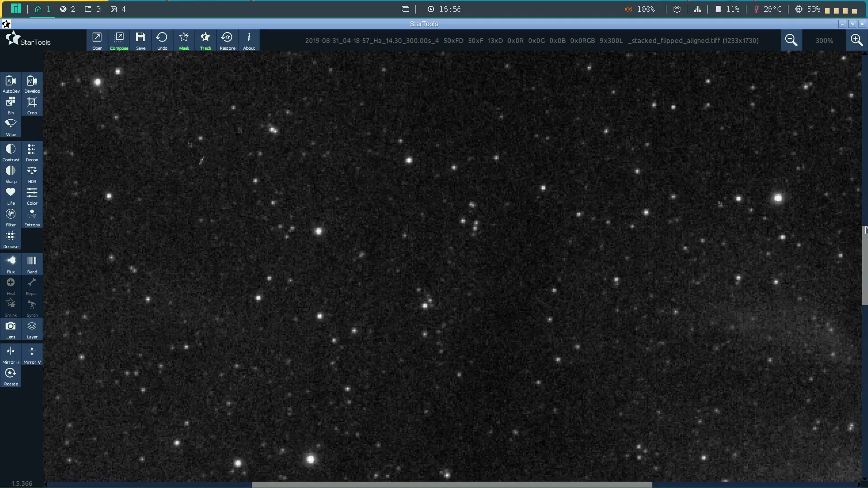
drag(866, 246, 864, 362)
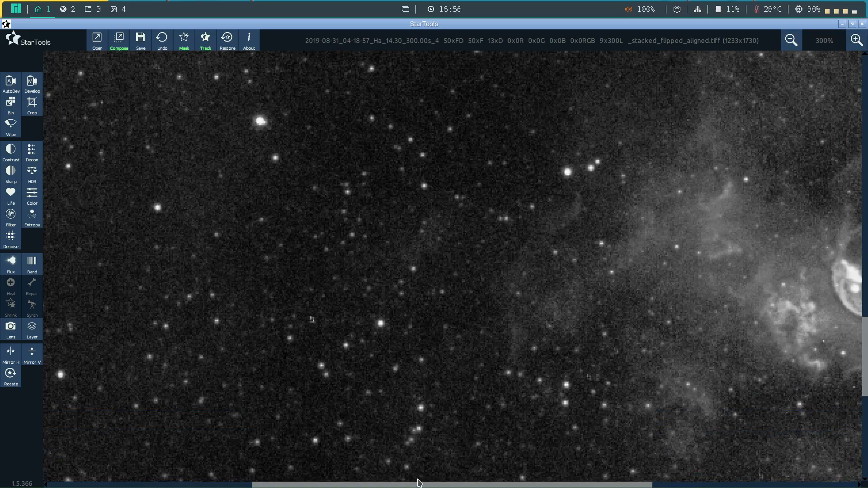
drag(415, 486, 607, 481)
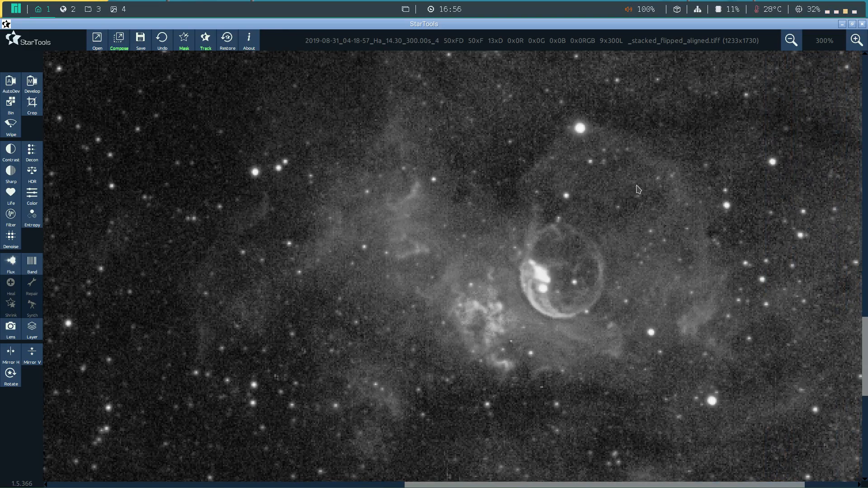
click(791, 40)
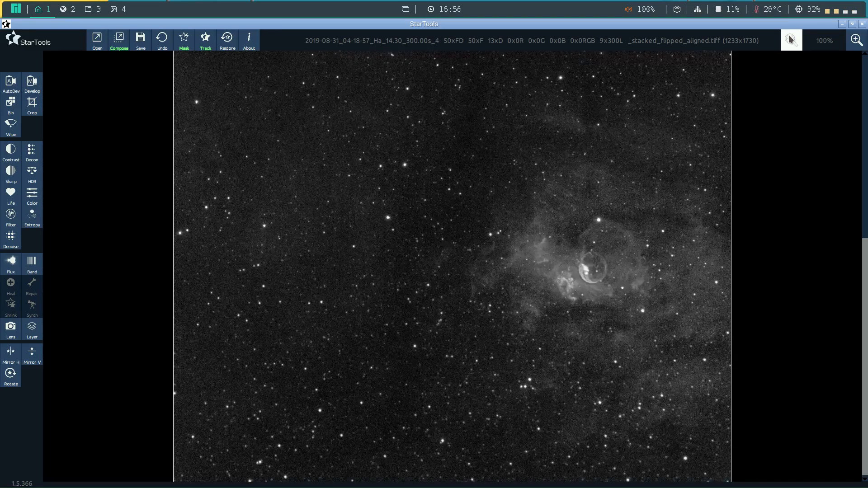
- Stop tracking the processing and choose to do final noise reduction on the image
click(791, 41)
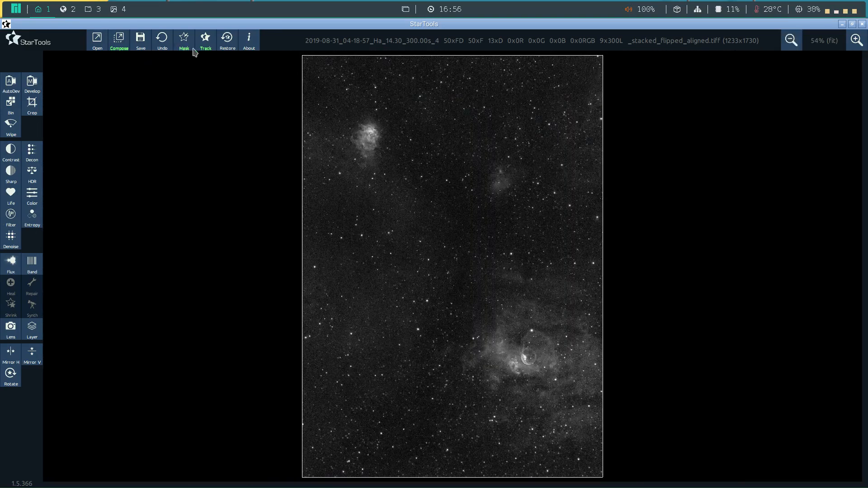
click(209, 44)
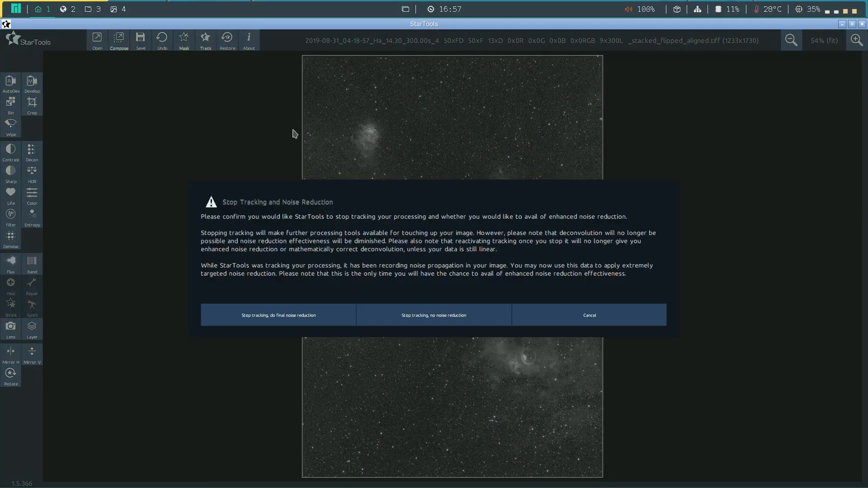
click(279, 316)
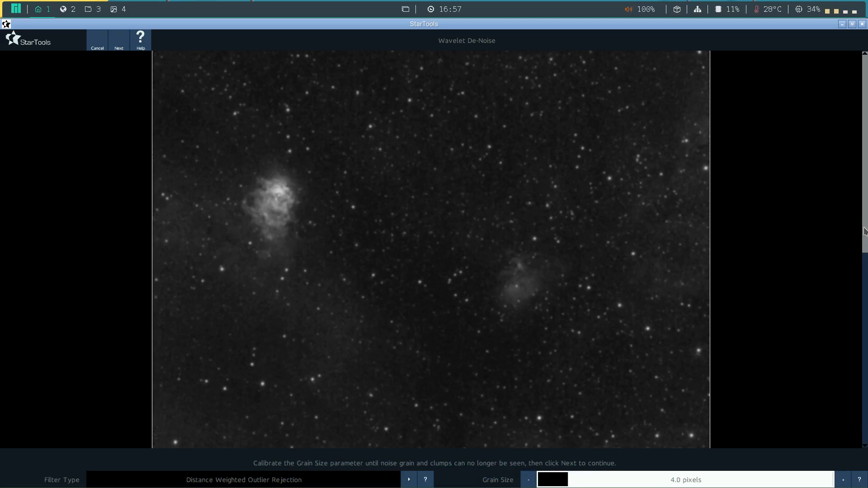
- Check the Wavelet De-Noise preview around the nebulae and set the Grain Size to 4.5 pixels
scroll(865, 253, down, 5)
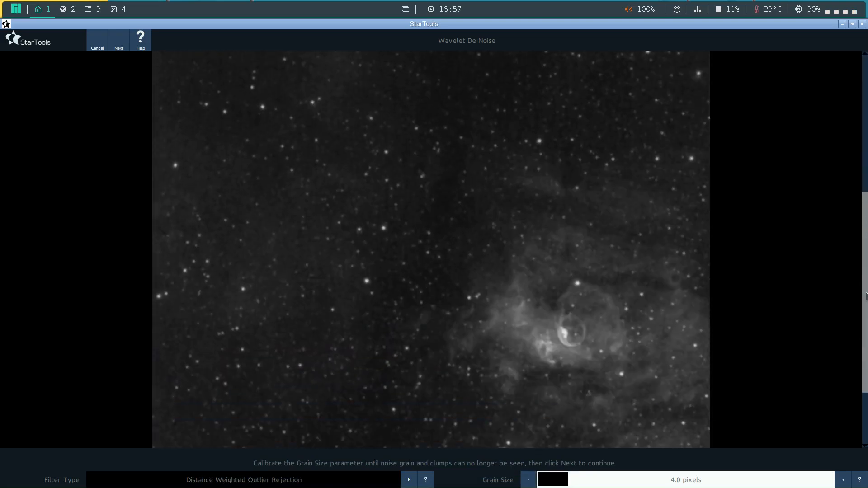
drag(865, 296, 864, 251)
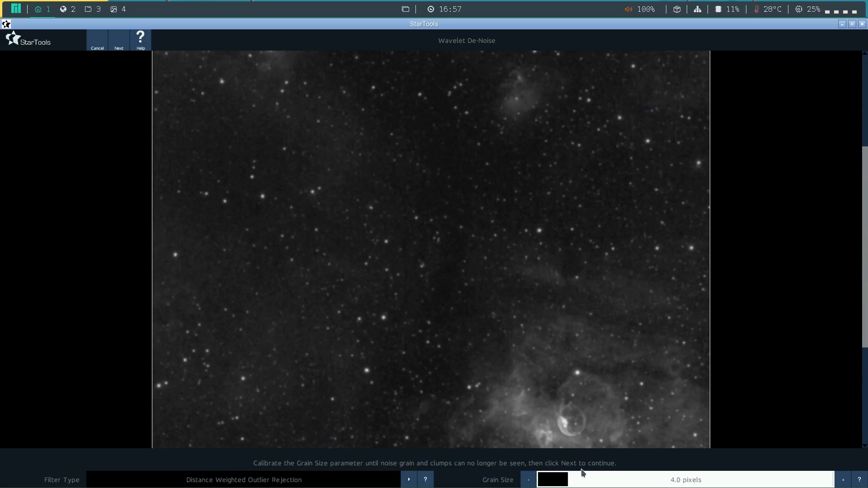
click(574, 481)
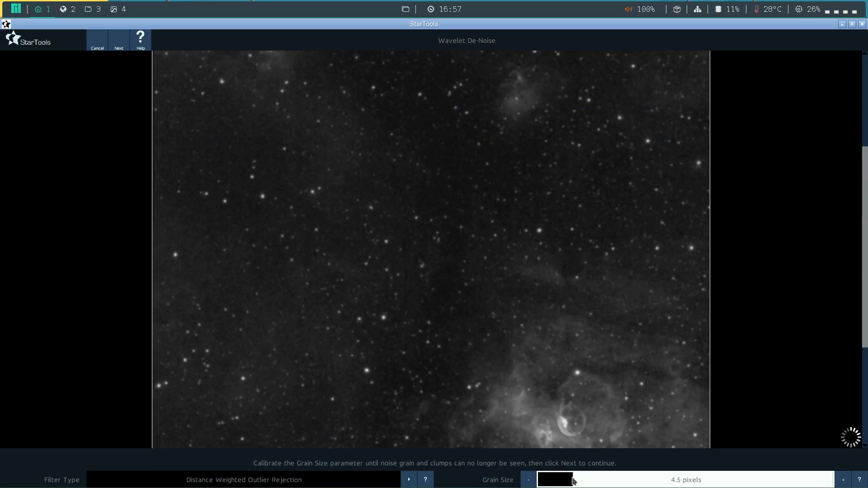
- Calibrate the de-noise grain size to 3.7 pixels, continue, and reset the partial mask to a full mask
click(575, 480)
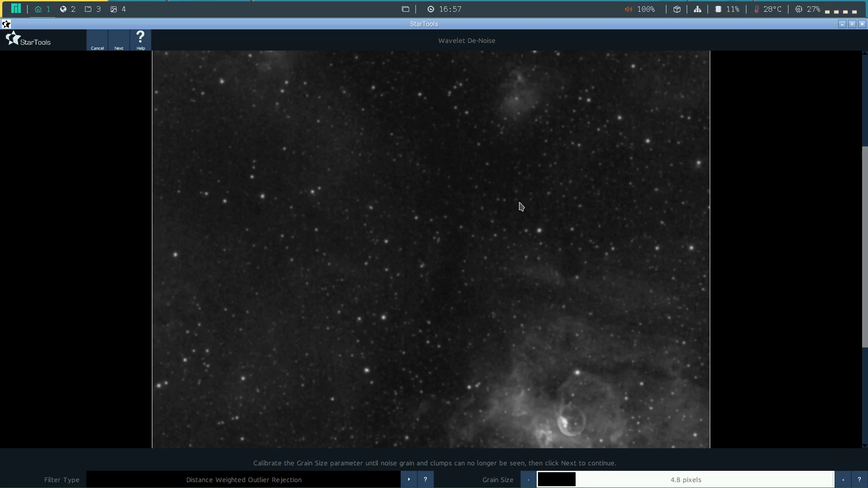
drag(584, 482, 534, 482)
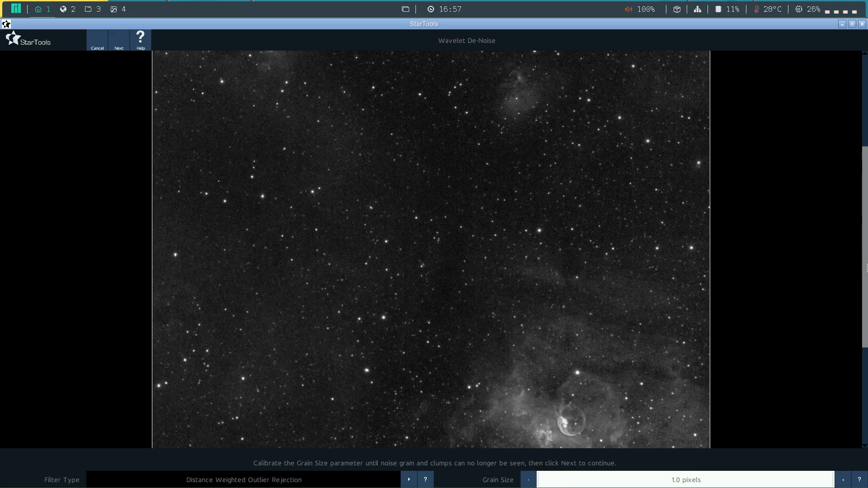
mouse_move(867, 265)
mouse_down()
mouse_move(867, 288)
mouse_move(866, 251)
mouse_up()
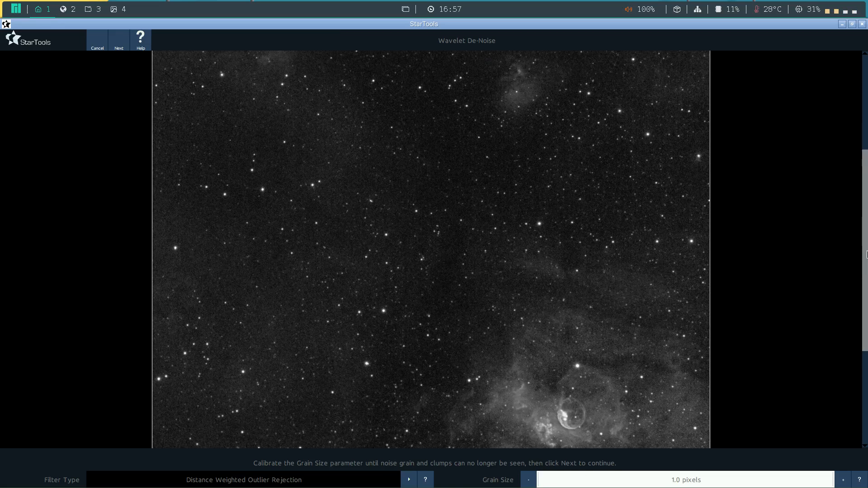
click(561, 480)
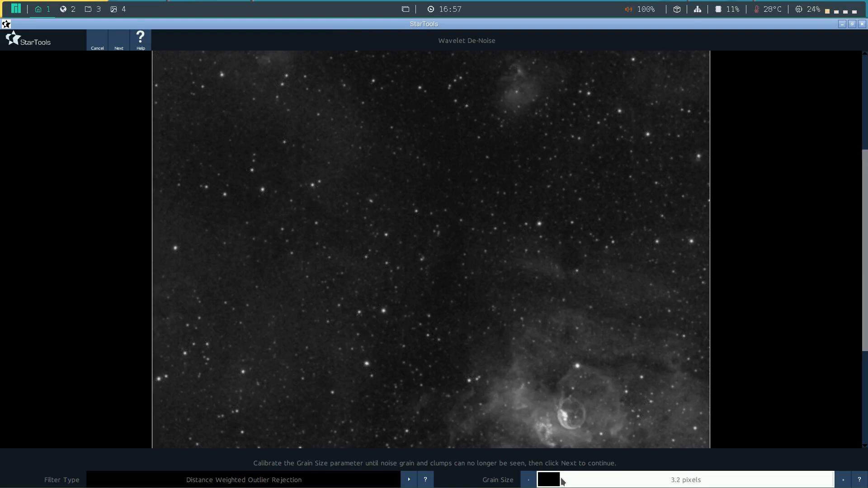
drag(564, 482, 566, 483)
click(120, 45)
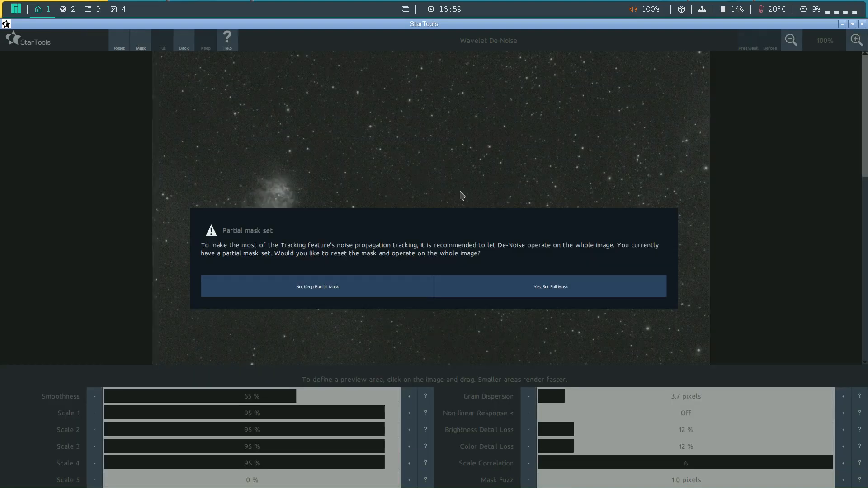
click(542, 287)
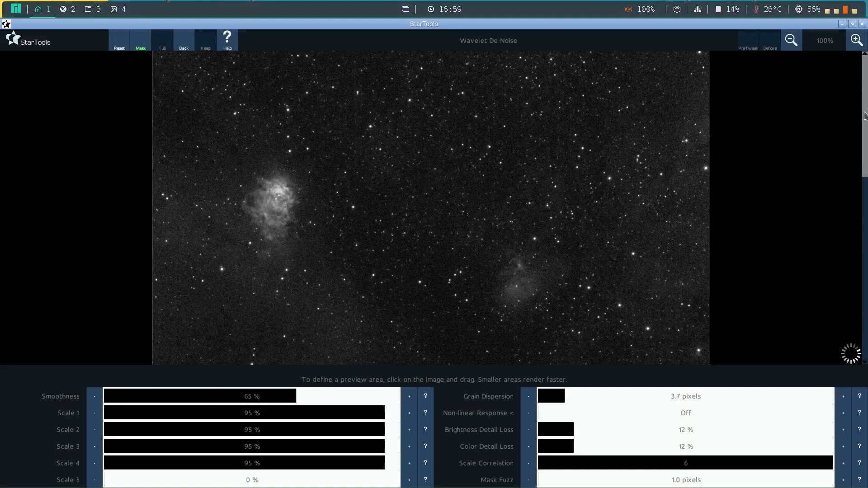
- Preview the de-noise on the bright nebulosity just left of the bubble nebula, enlarged to 300%
drag(865, 117, 866, 251)
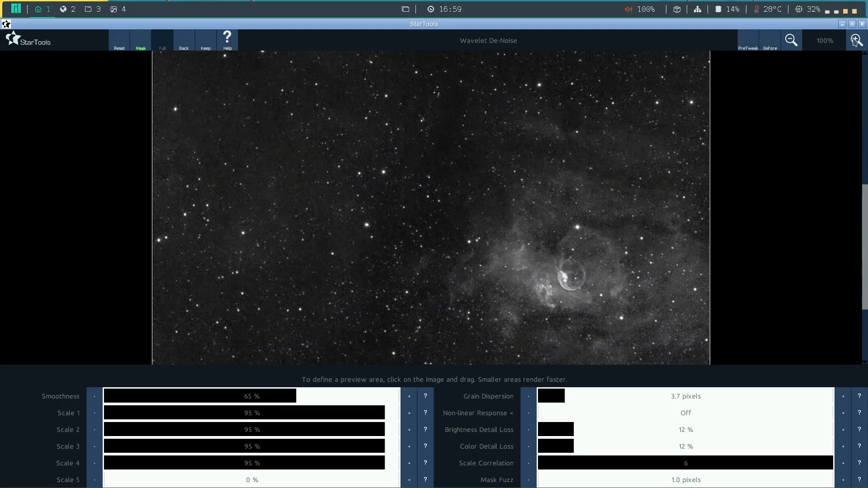
click(854, 41)
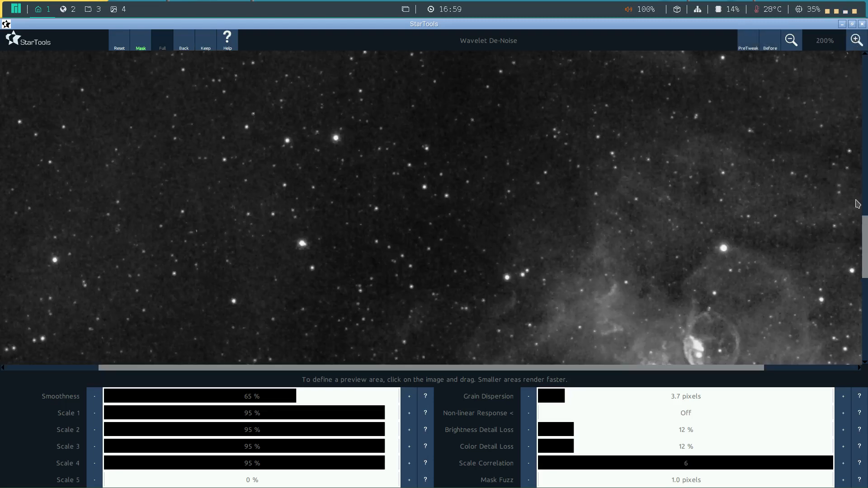
drag(867, 234, 864, 276)
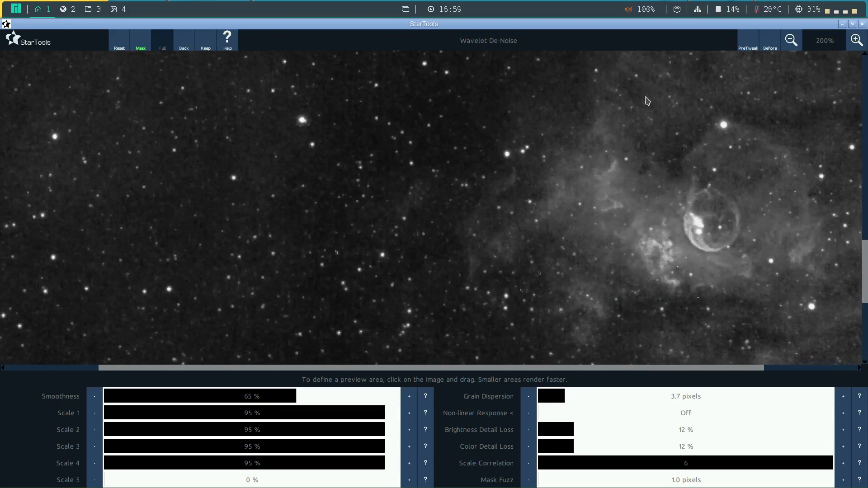
drag(680, 82, 433, 326)
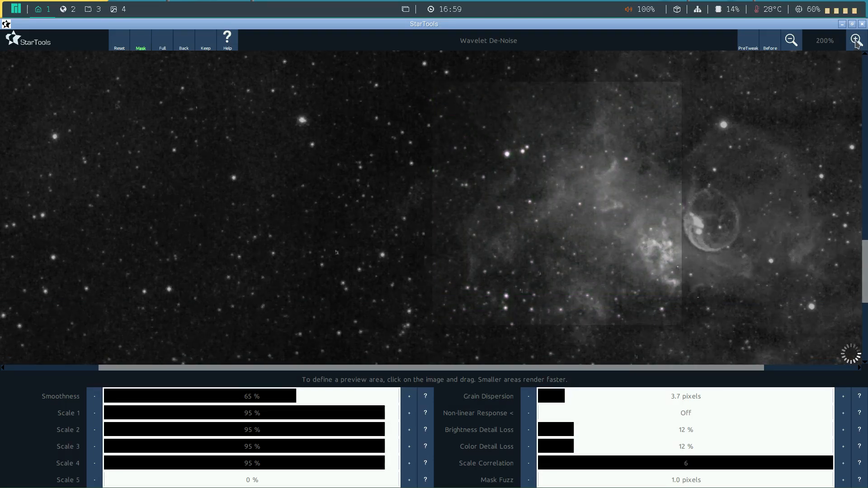
click(856, 40)
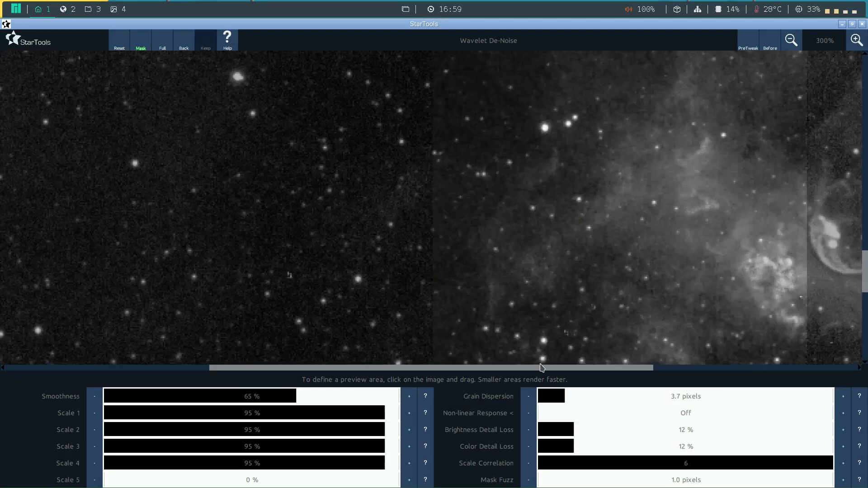
mouse_move(543, 371)
mouse_down()
mouse_move(563, 372)
mouse_move(534, 374)
mouse_up()
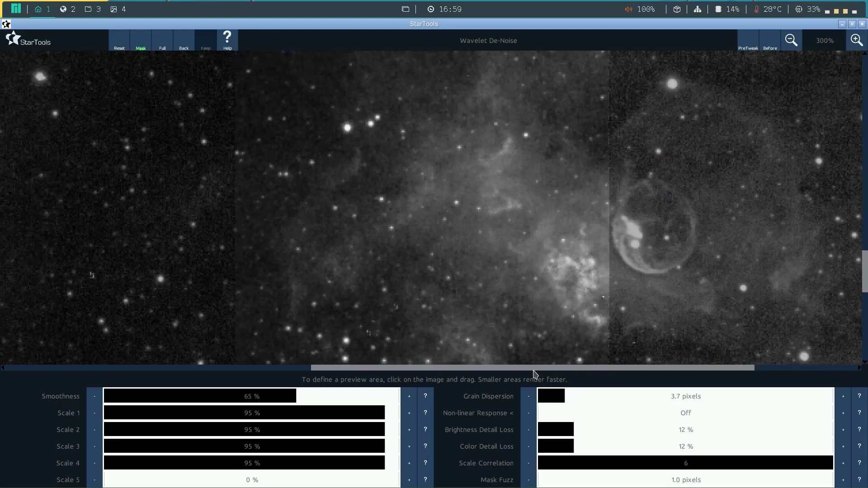
- Compare the previewed nebulosity before and after noise reduction several times
click(773, 41)
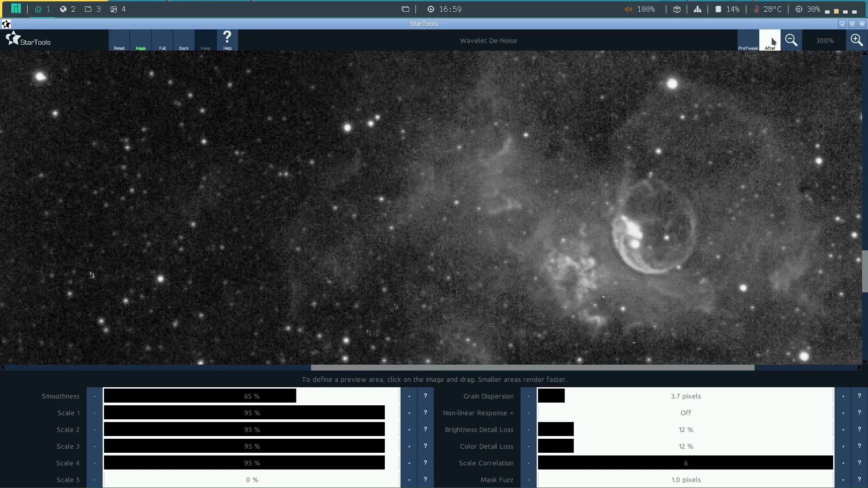
click(772, 42)
click(773, 42)
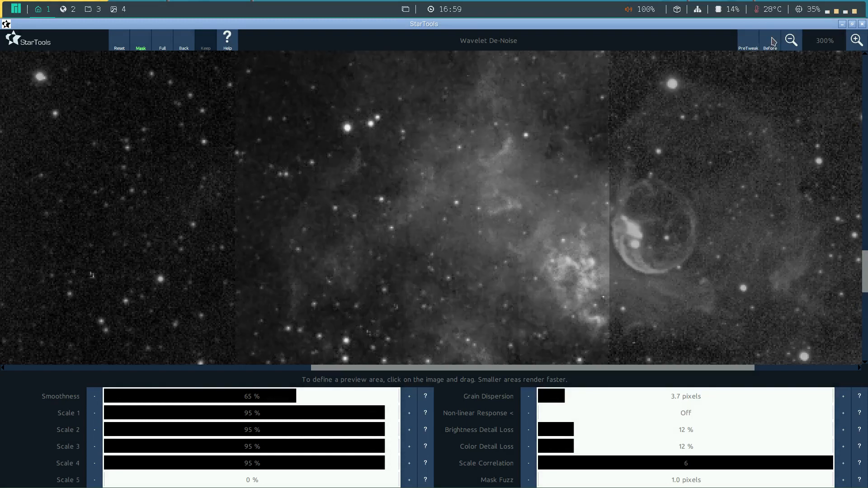
click(773, 42)
click(773, 42)
- Set Grain Dispersion to 3.0 pixels and Brightness Detail Loss to 15 %, previewing the area just above the bubble nebula
click(562, 398)
click(529, 397)
drag(645, 88, 812, 191)
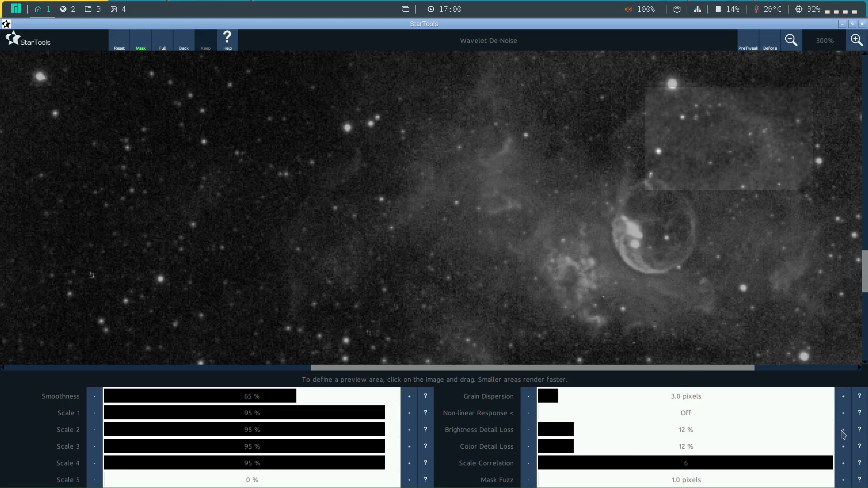
click(842, 431)
click(769, 45)
- Set Smoothness to 34 % and Scale Correlation to 2, comparing the preview with the original
click(684, 465)
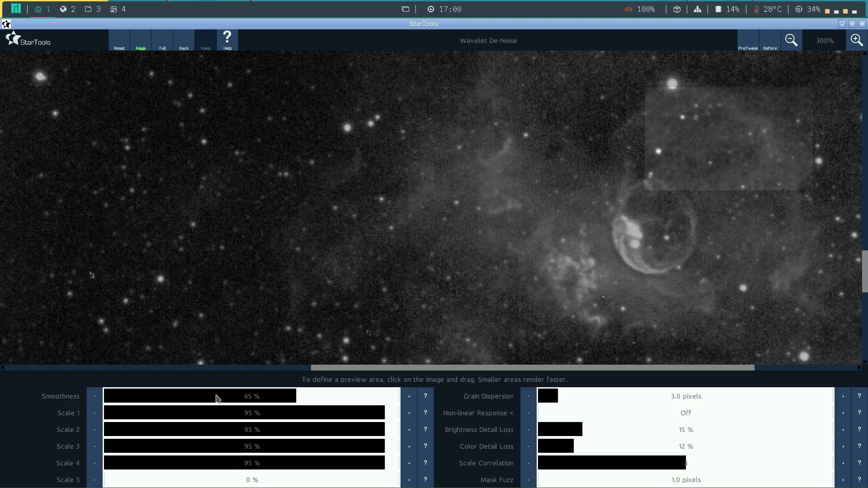
click(204, 398)
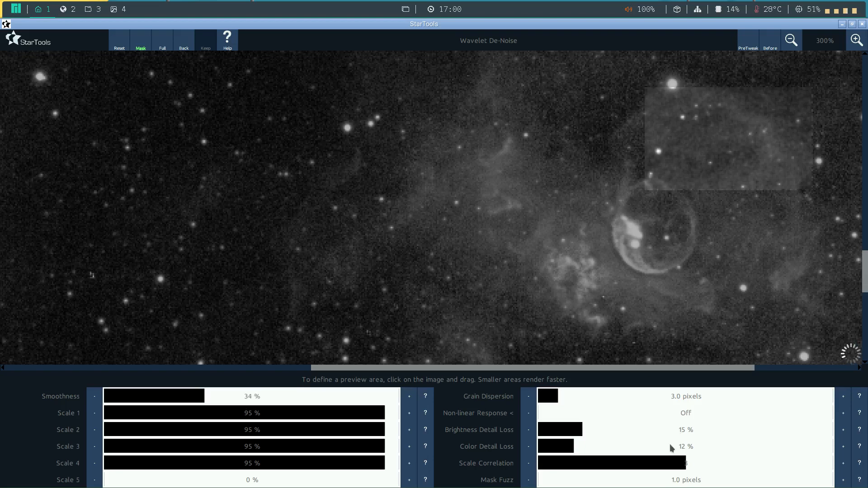
click(654, 464)
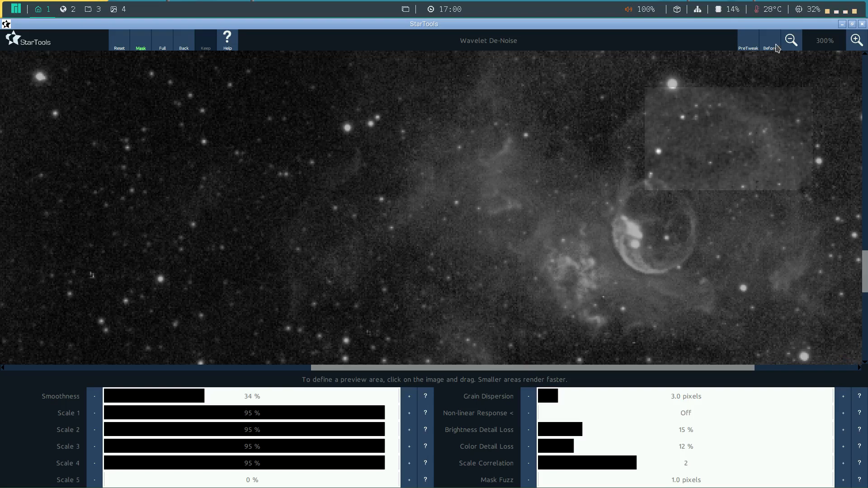
click(776, 47)
click(775, 47)
- Preview the noise reduction on the dim area below the bubble nebula and on the faint nebulosity above it
drag(865, 271, 866, 298)
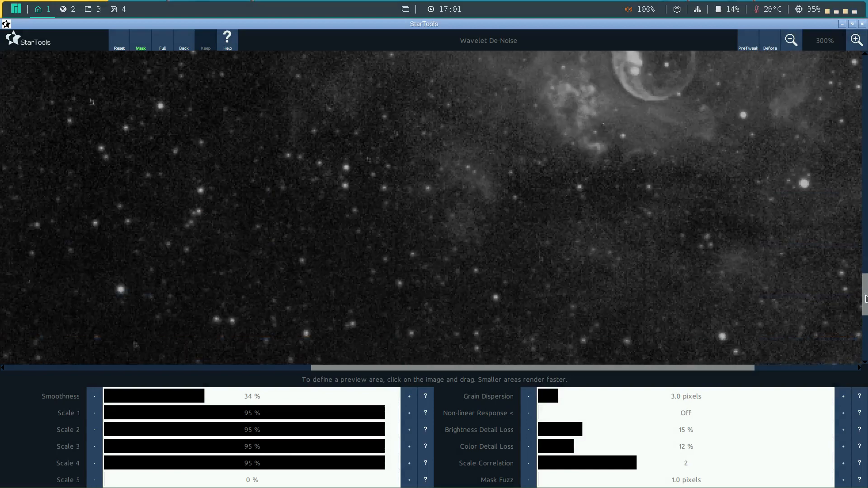
drag(816, 191, 594, 364)
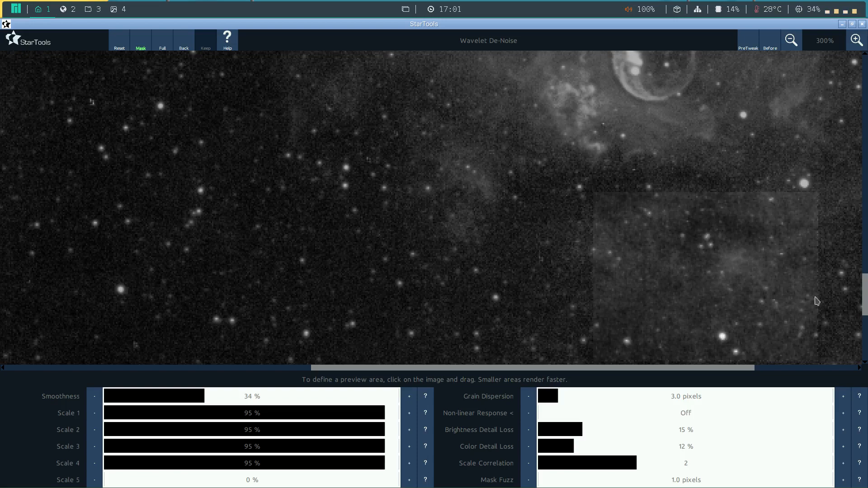
drag(679, 369, 478, 381)
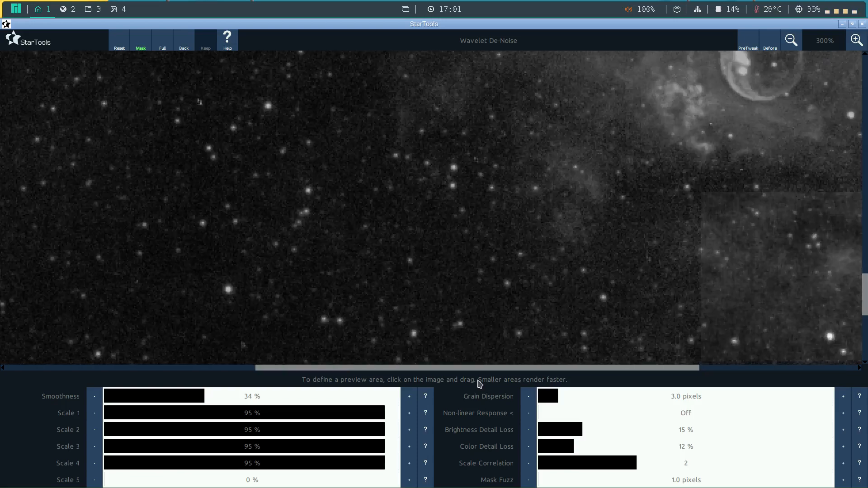
drag(866, 289, 866, 207)
drag(507, 252, 477, 263)
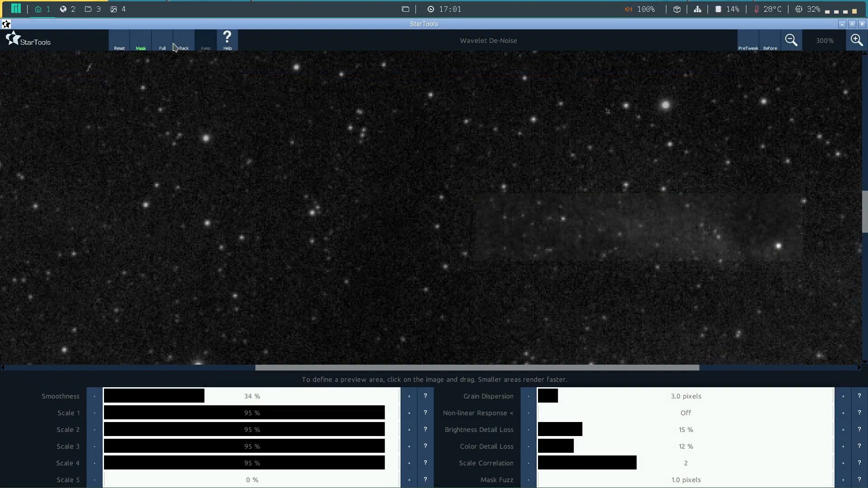
- Render the de-noise on the full image and fit the whole picture in view
click(166, 43)
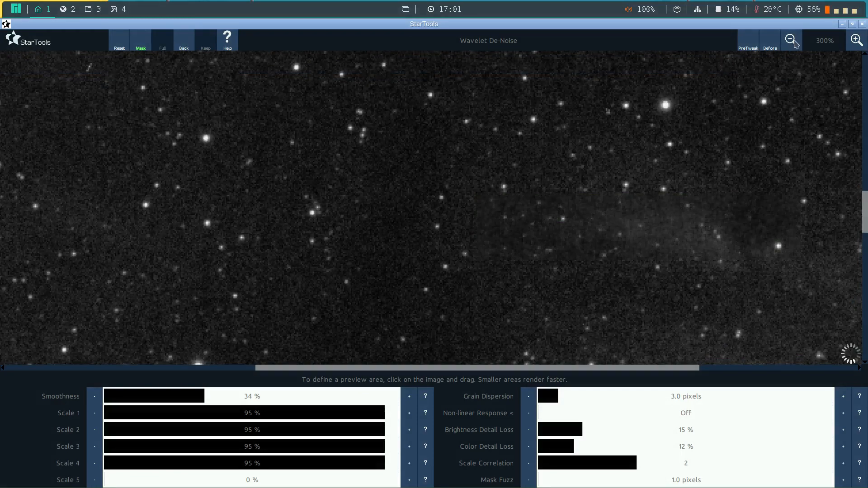
click(791, 41)
click(792, 41)
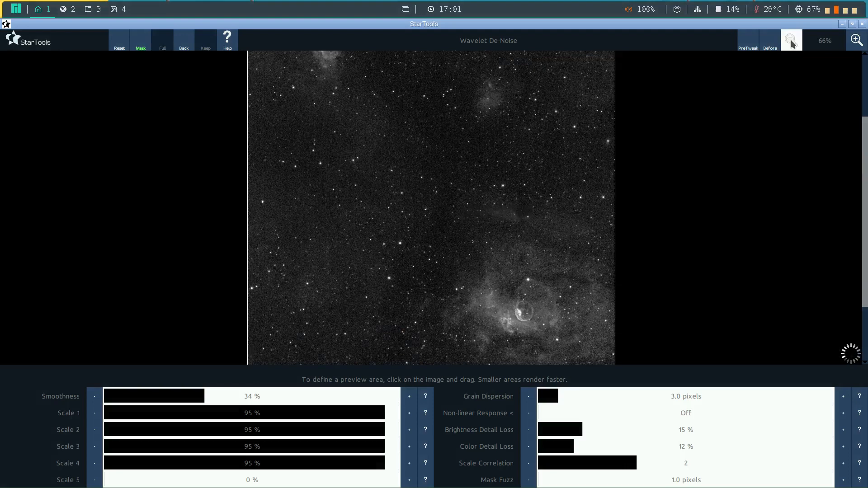
click(792, 42)
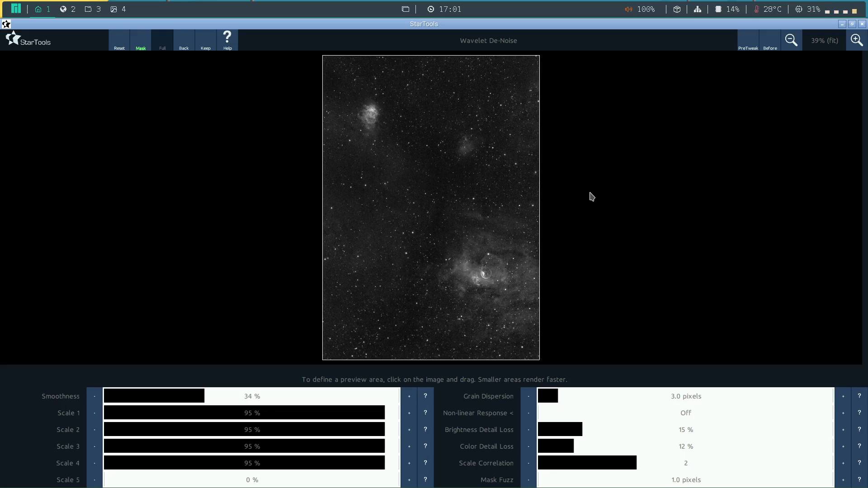
- Examine the star field and the nebulosity around the bubble nebula for remaining noise at up to 400% zoom
click(857, 41)
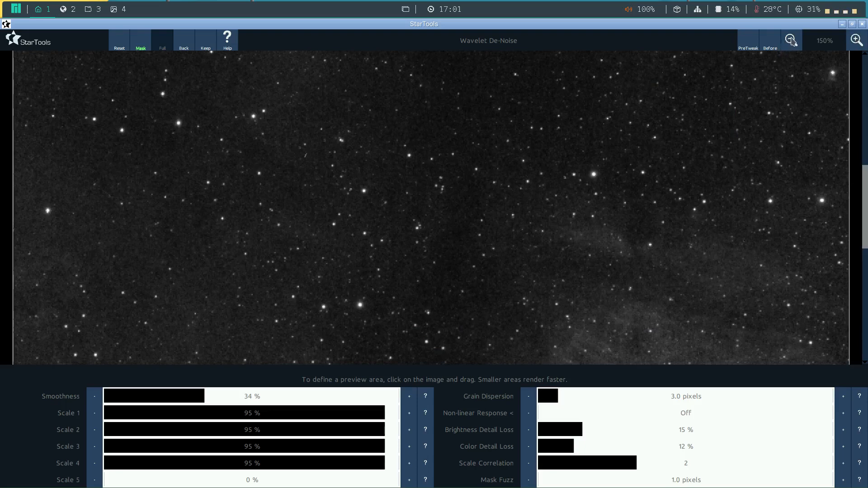
click(792, 41)
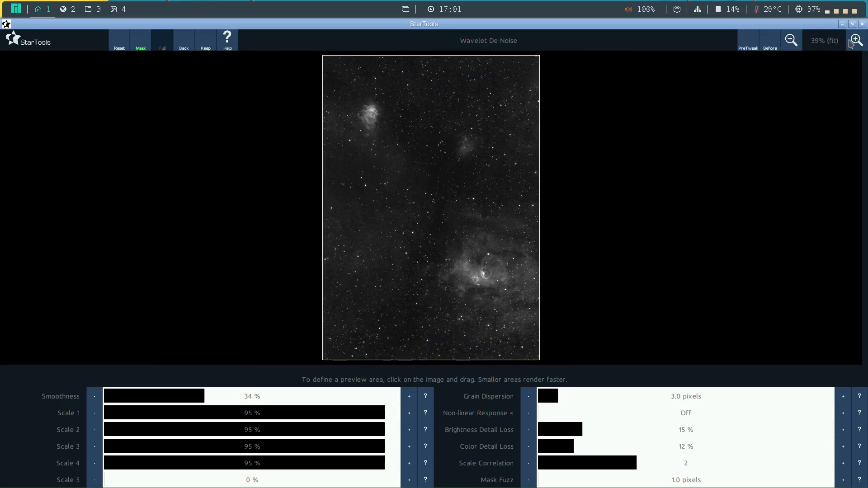
click(856, 41)
click(855, 41)
click(856, 41)
click(855, 41)
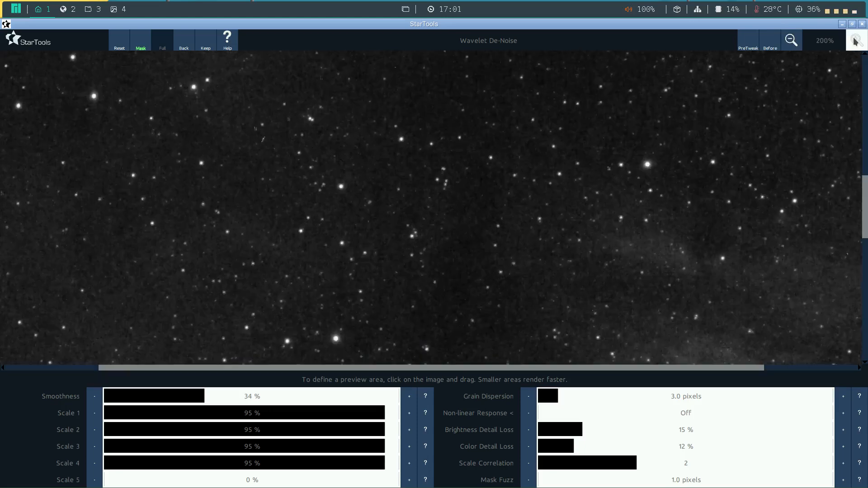
click(855, 41)
click(856, 41)
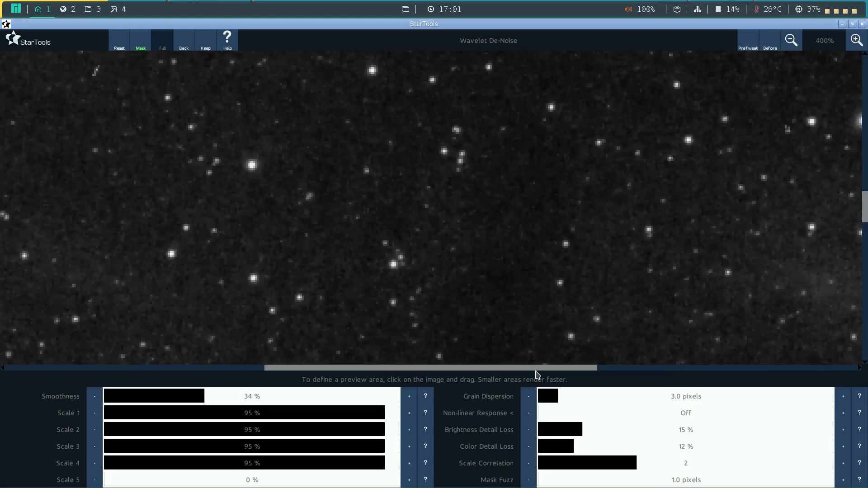
drag(539, 370, 666, 368)
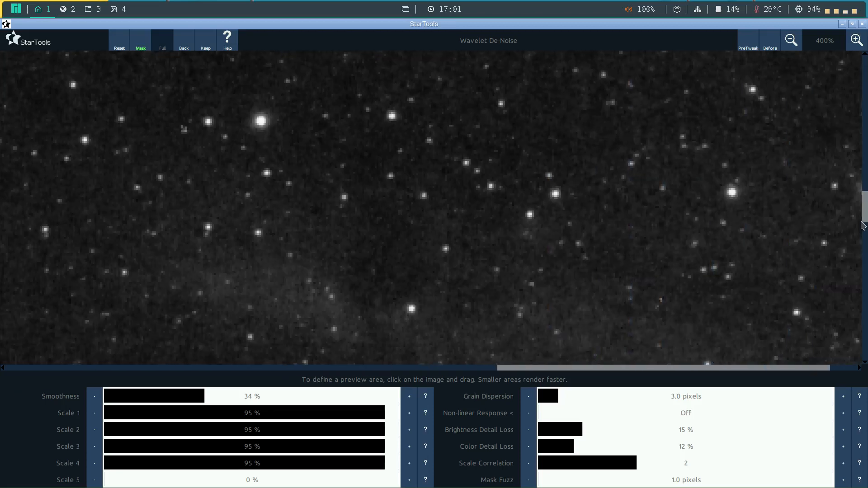
drag(865, 215, 866, 259)
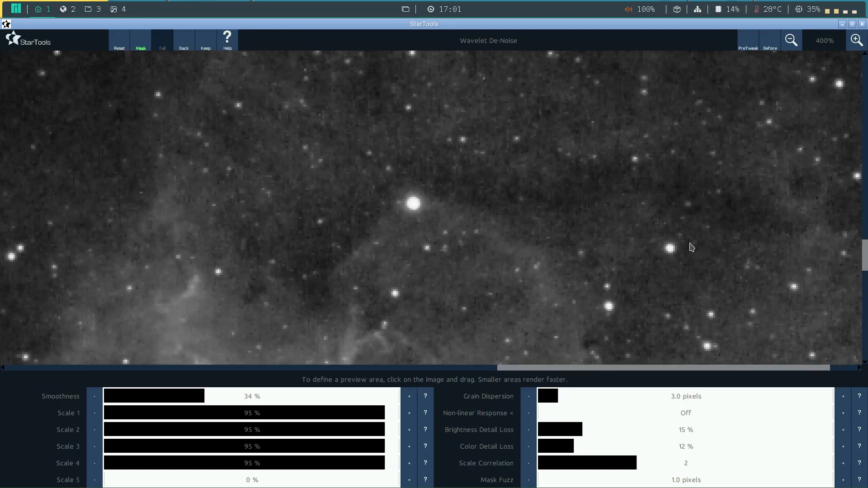
click(790, 40)
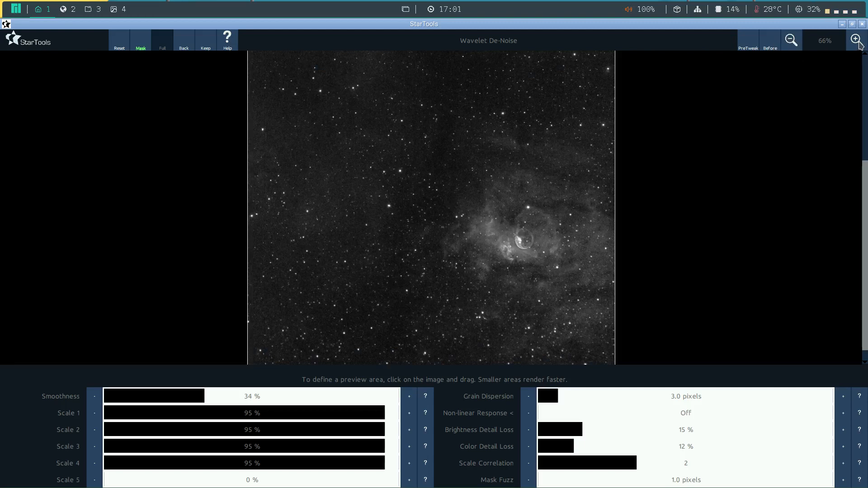
- Compare the image with its original at 300% beside the bubble nebula and keep the de-noised result
click(857, 42)
click(857, 42)
click(857, 41)
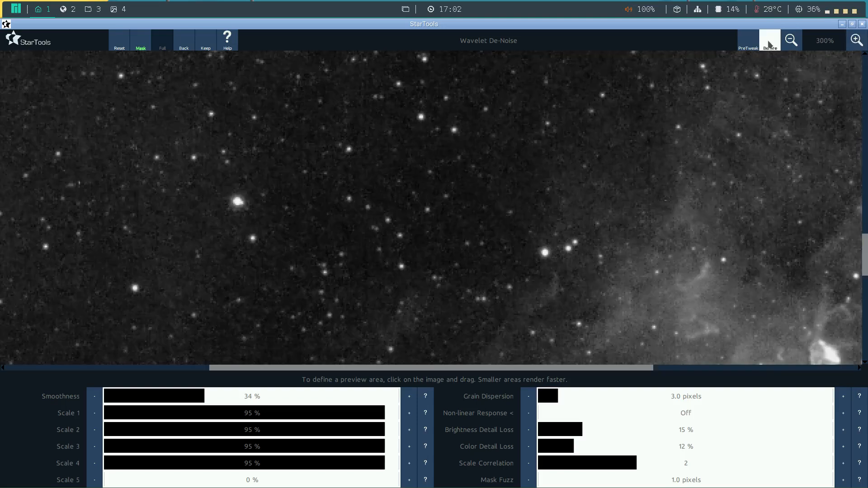
click(769, 44)
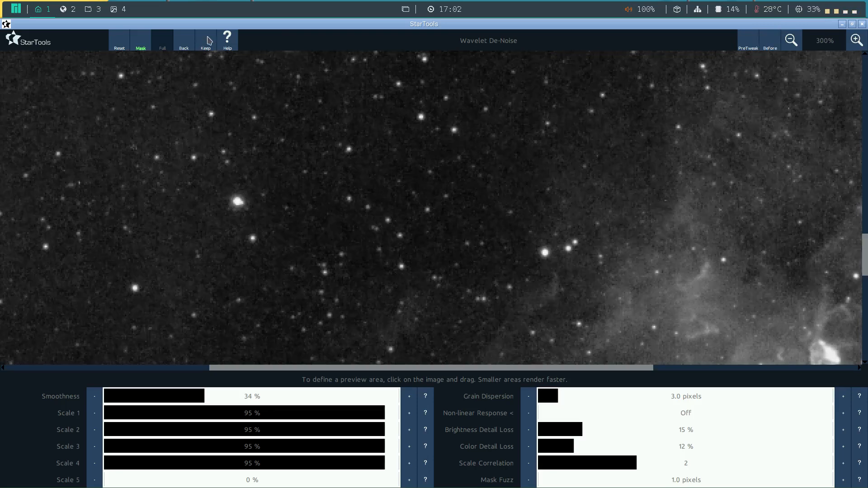
click(207, 40)
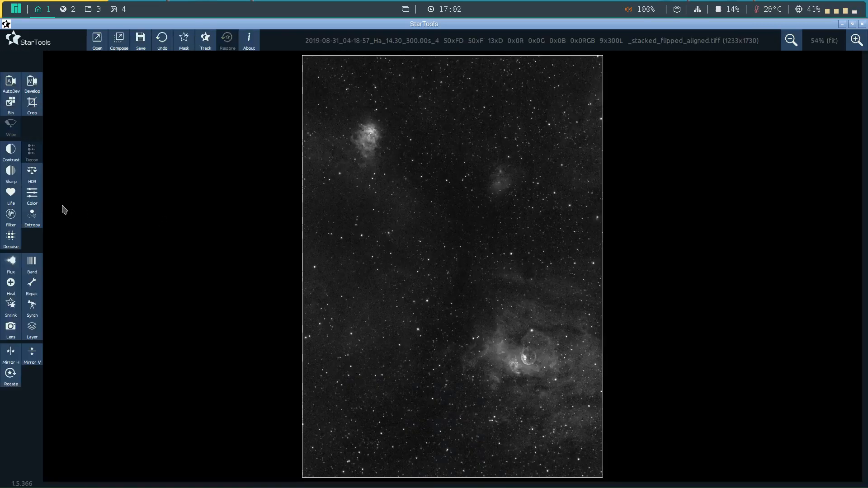
- Bin the image to a scale of 83.92%, check its grain at 300% and keep the result
click(11, 106)
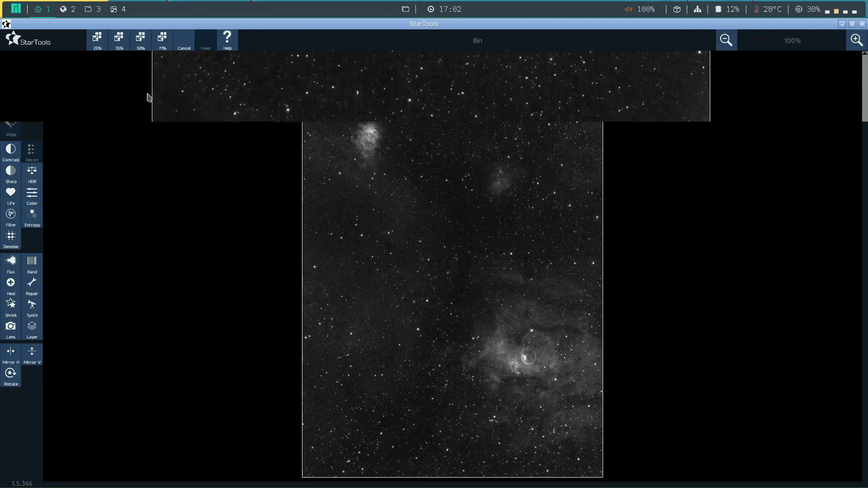
click(163, 44)
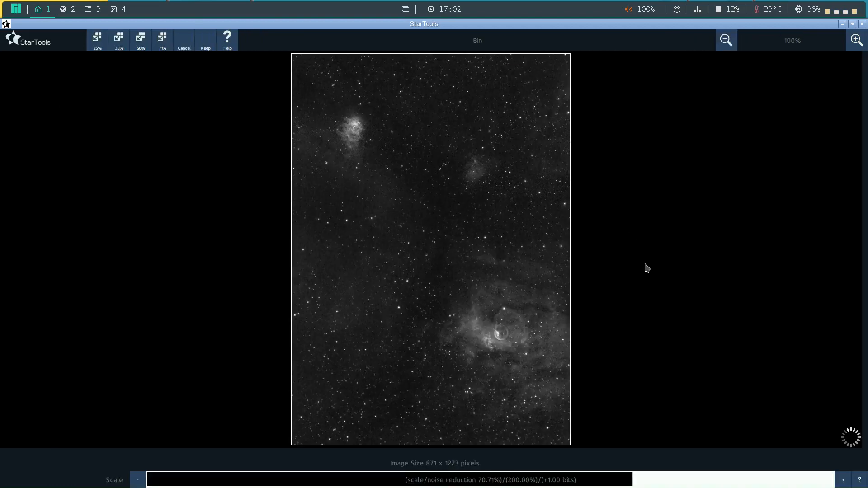
click(723, 482)
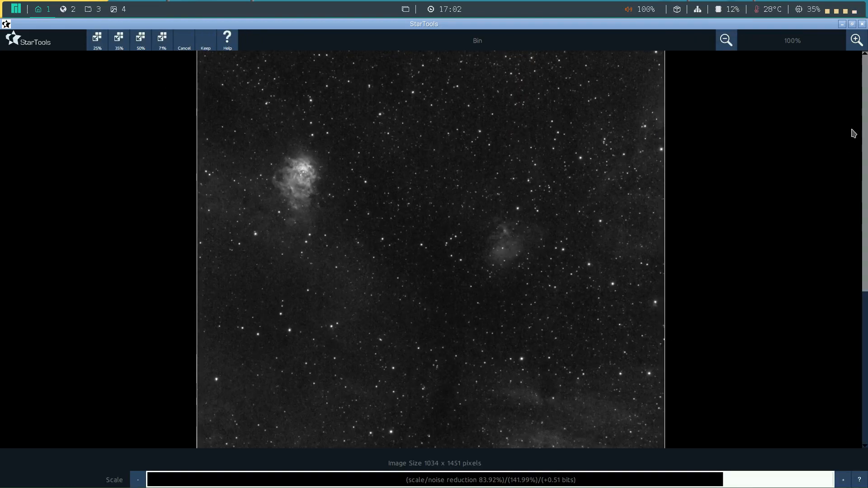
click(857, 40)
click(857, 40)
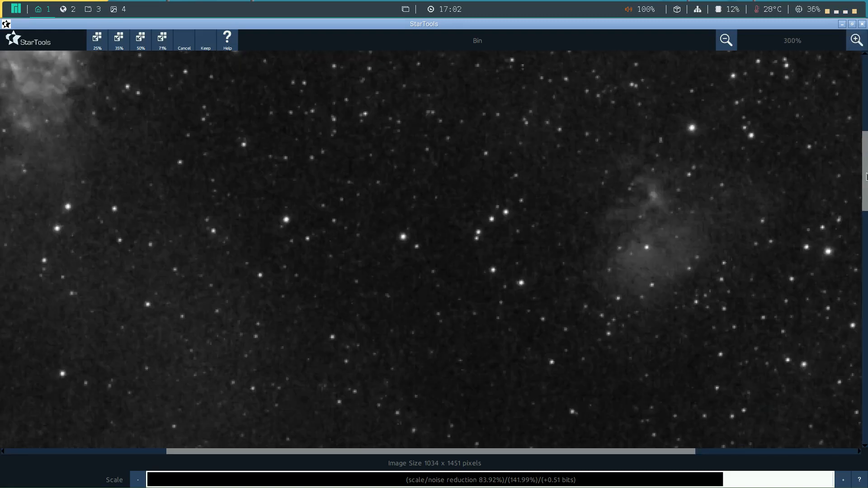
drag(864, 186, 863, 250)
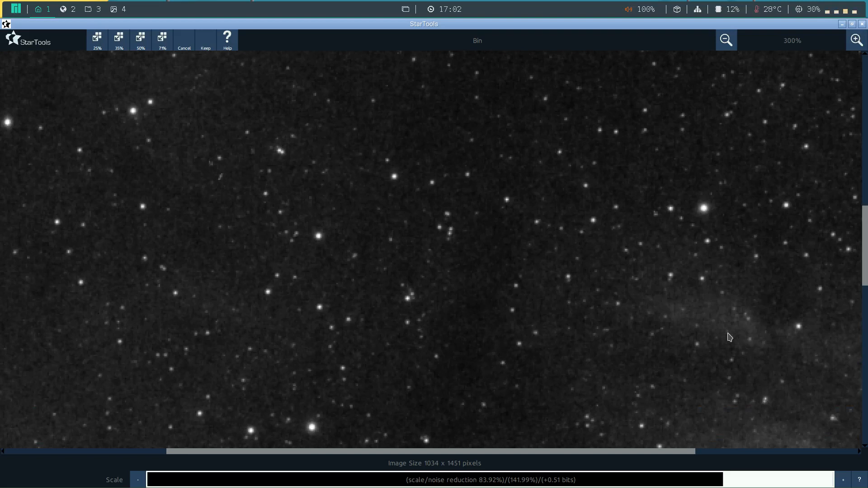
click(206, 43)
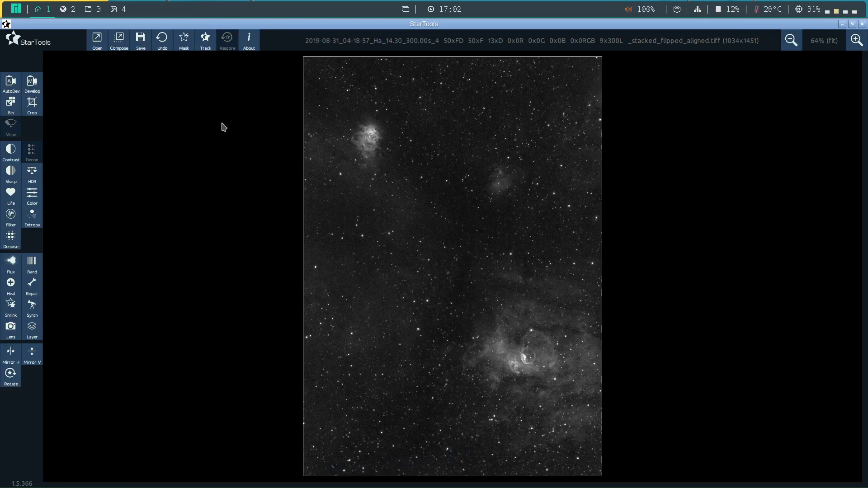
- Generate an automatic mask from the Stars preset with the selection mode changed to Highlights>Threshold
click(184, 42)
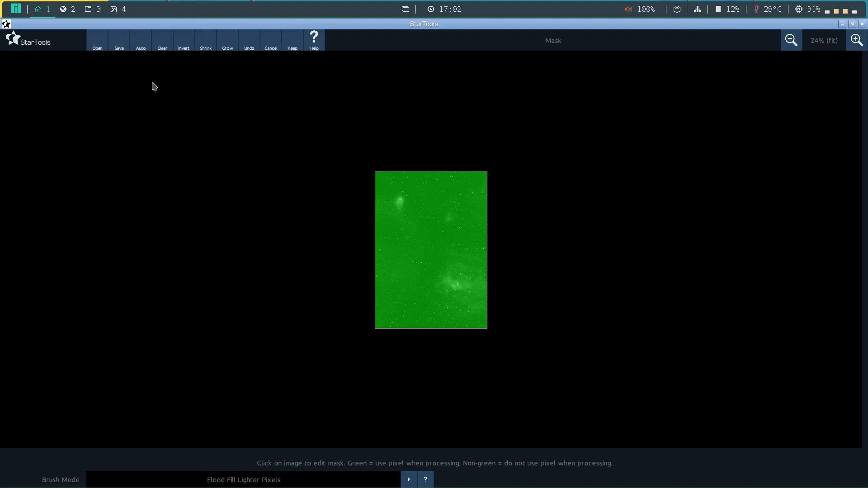
click(142, 47)
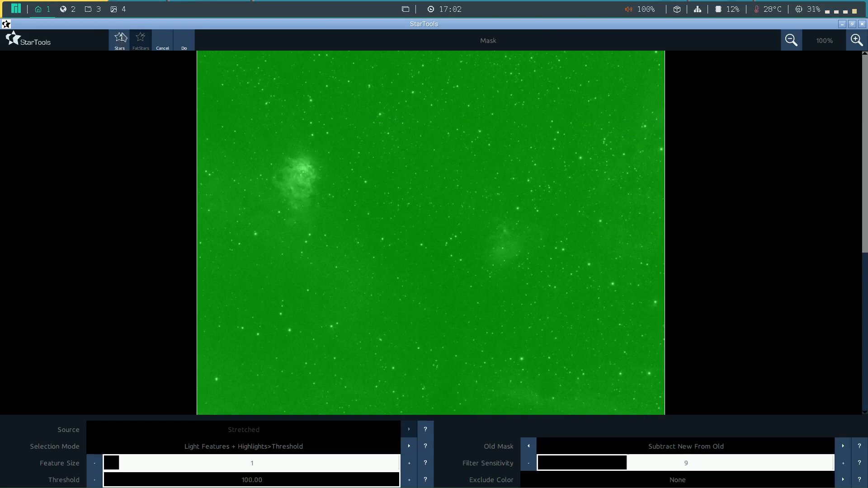
click(119, 40)
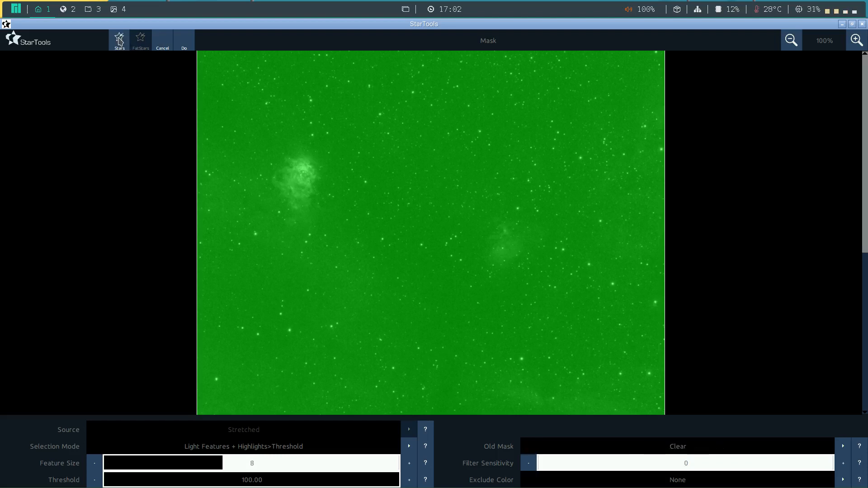
click(409, 446)
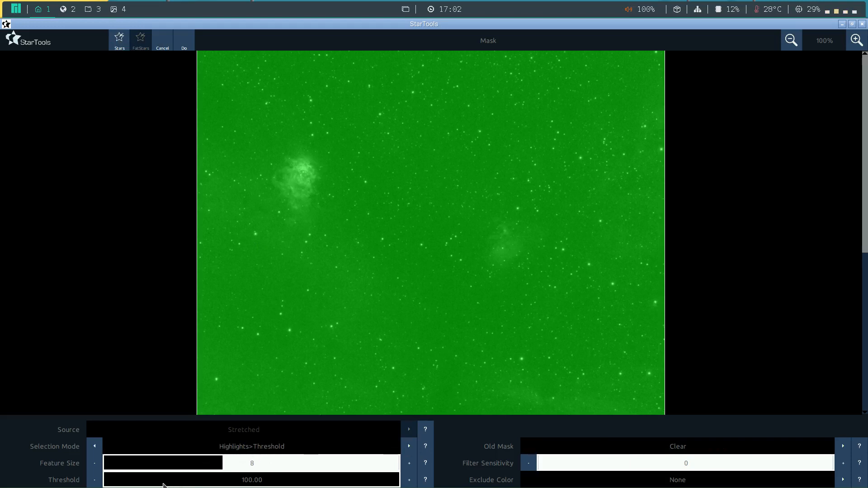
click(184, 42)
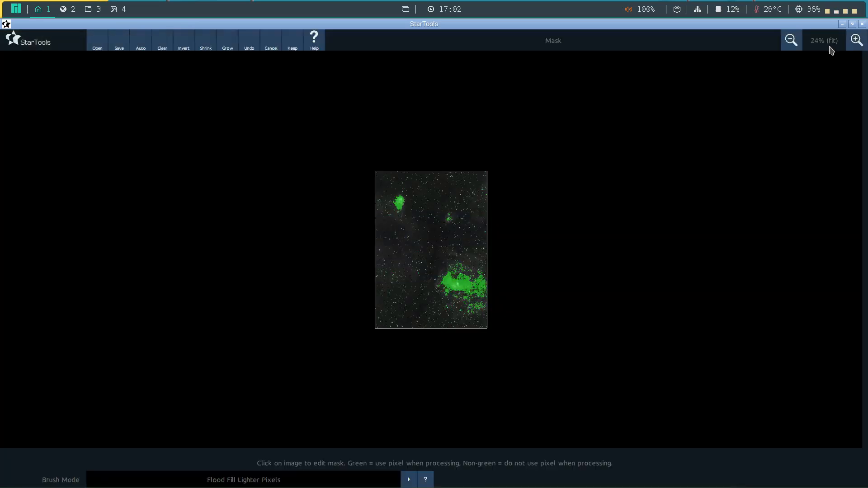
click(853, 44)
click(853, 44)
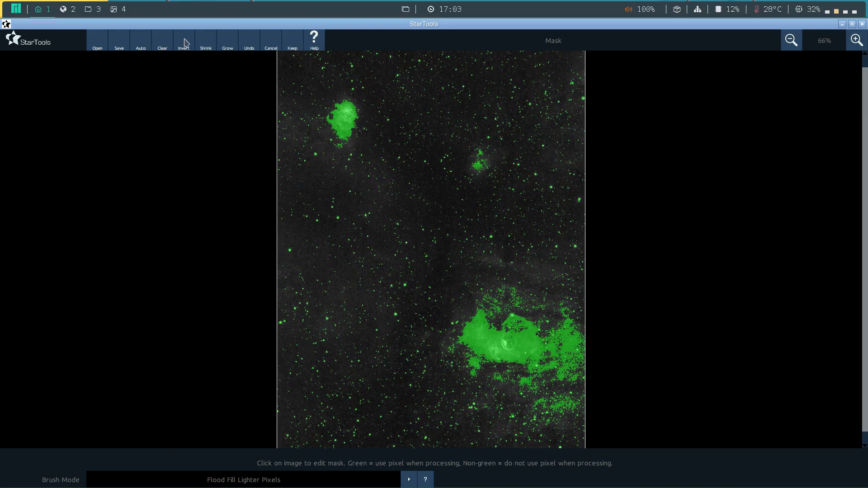
- Regenerate the highlights mask with a threshold of 21.29, then invert and keep it so only the background is selected
click(144, 47)
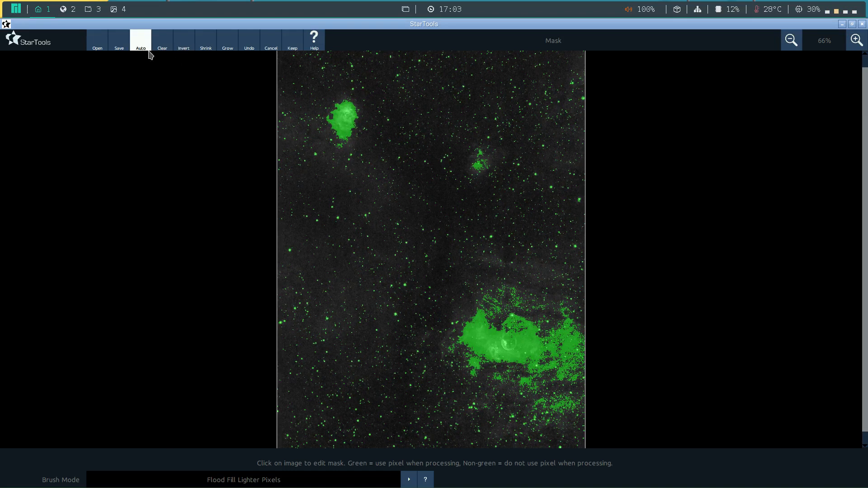
drag(167, 482, 166, 482)
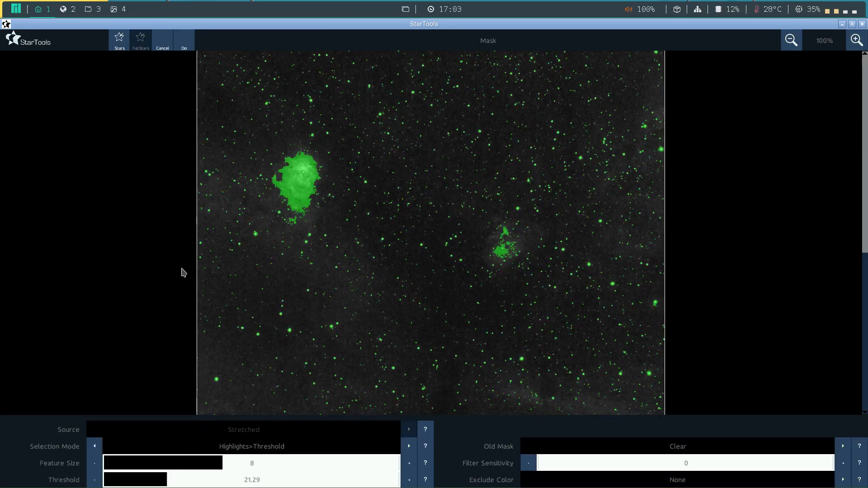
click(184, 45)
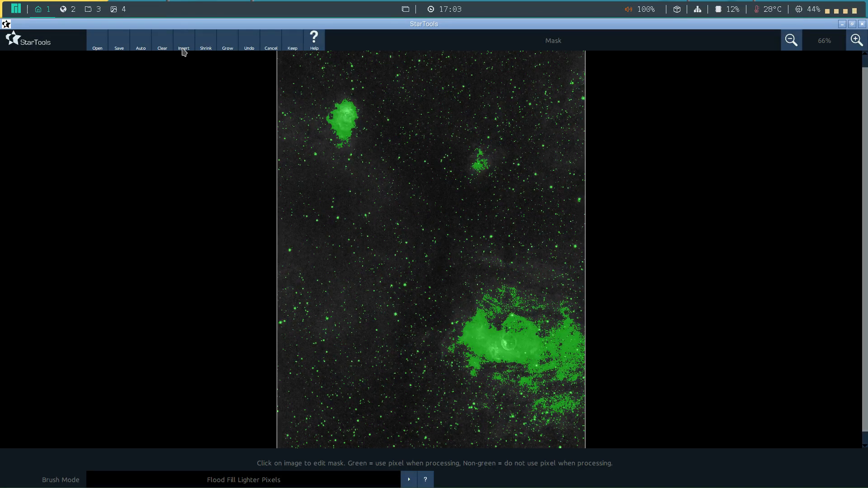
click(185, 47)
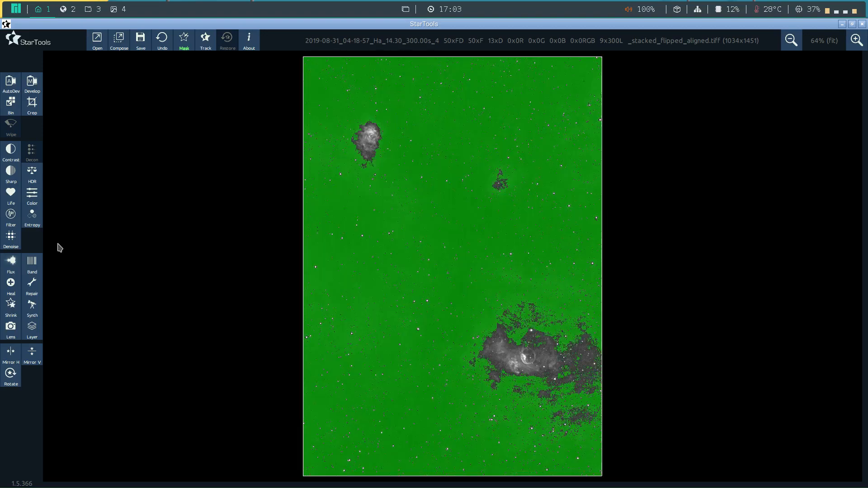
- Start Wavelet De-Noise on the masked background with a 4.0 pixels grain size and compare a preview below the bubble nebula with the original
click(13, 244)
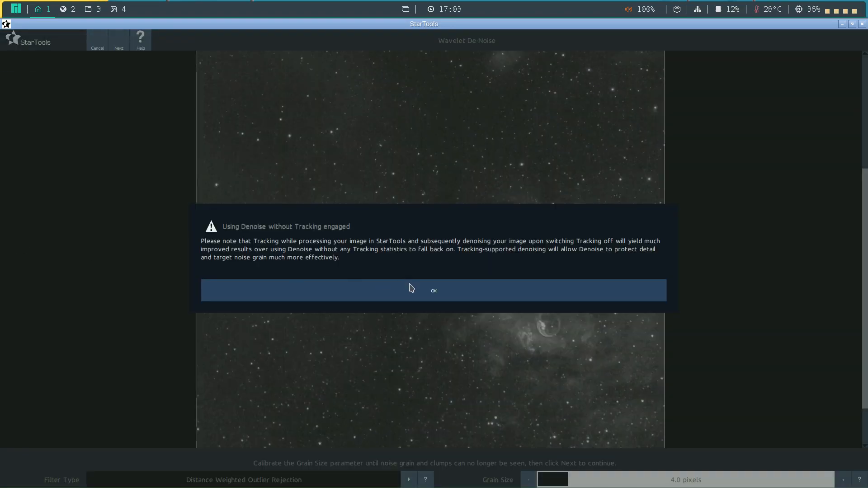
click(409, 289)
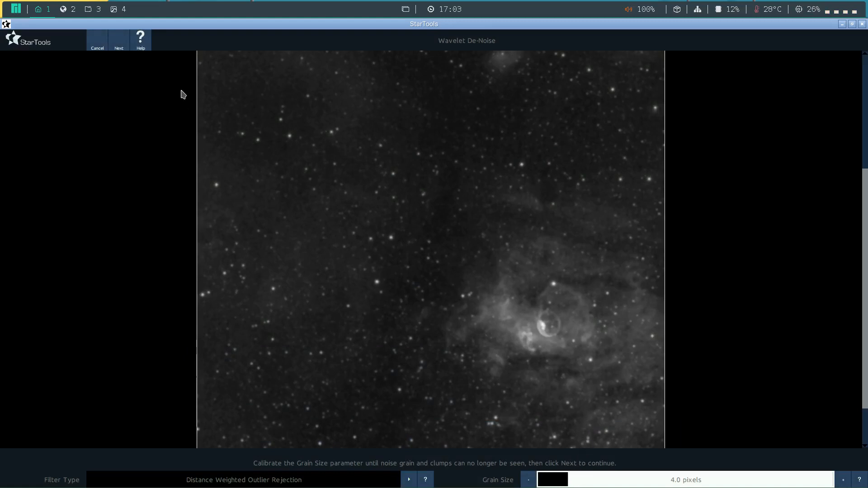
click(126, 43)
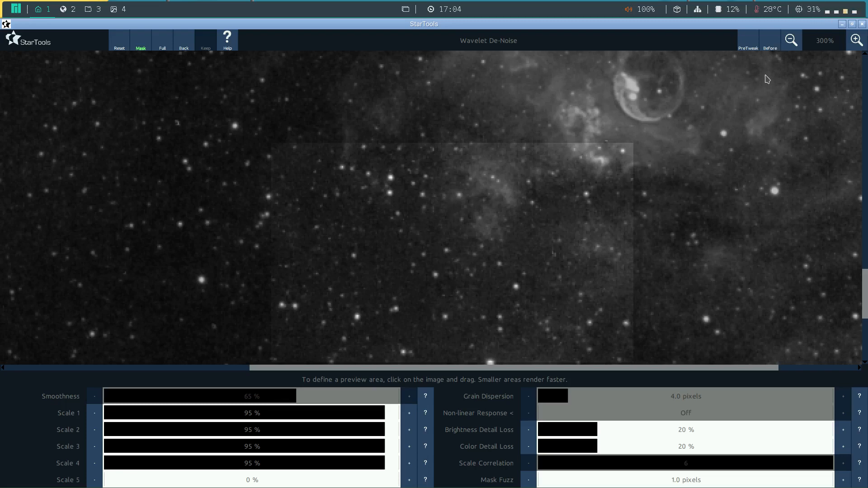
click(772, 44)
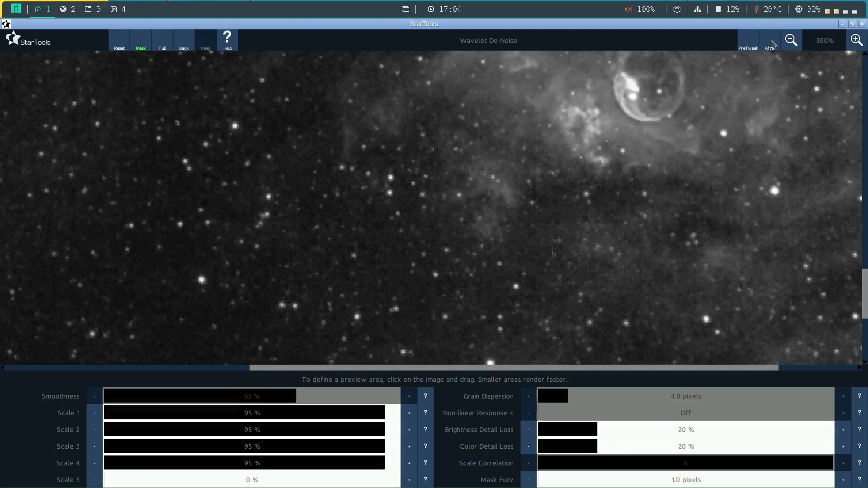
click(772, 44)
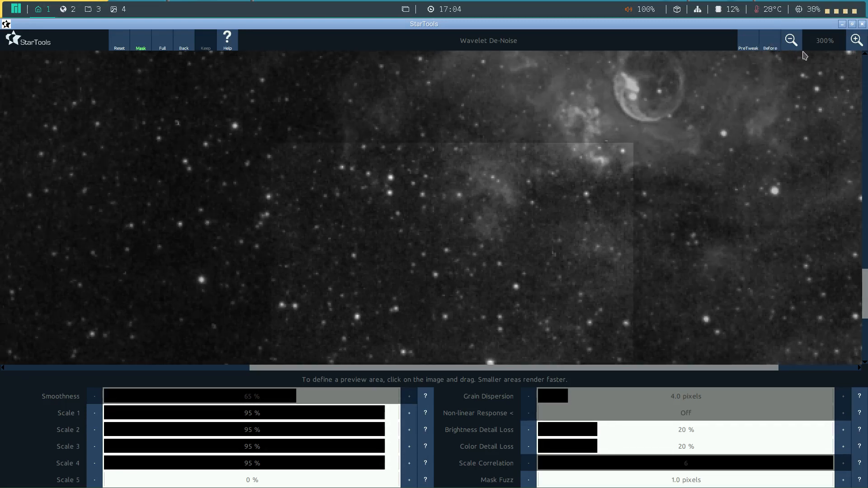
- Set Brightness Detail Loss and Color Detail Loss to 25% and compare the preview with the original
click(613, 428)
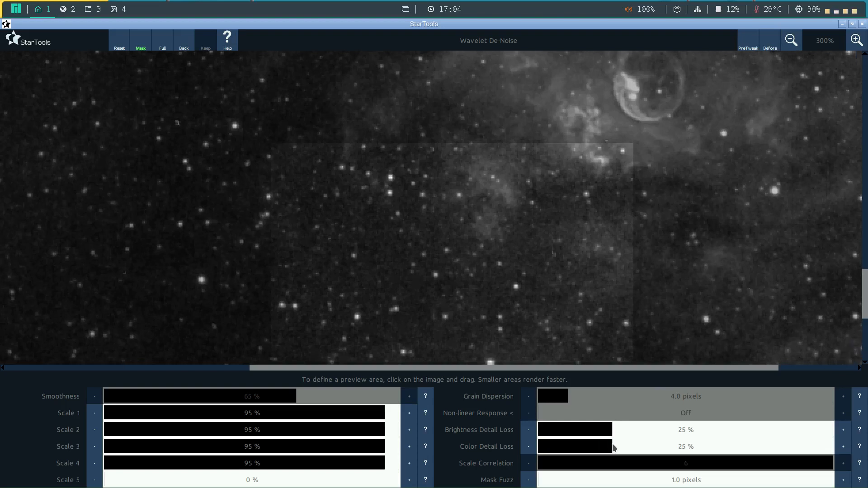
click(612, 445)
click(775, 44)
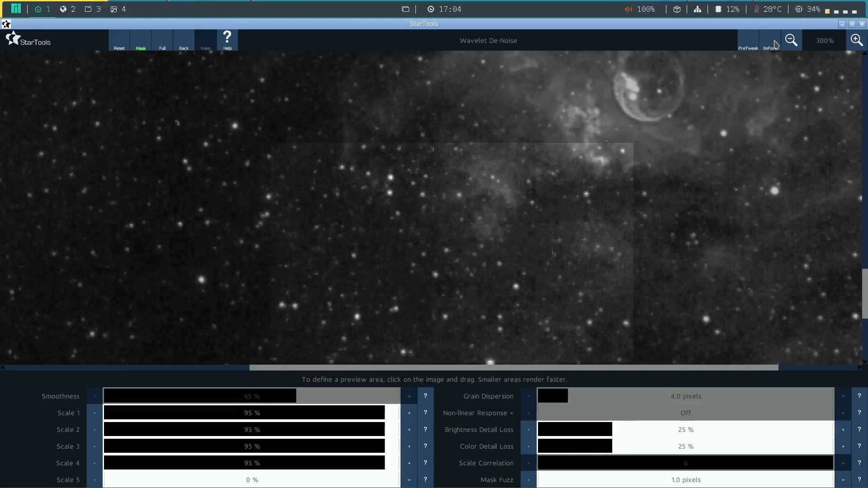
click(774, 43)
click(774, 44)
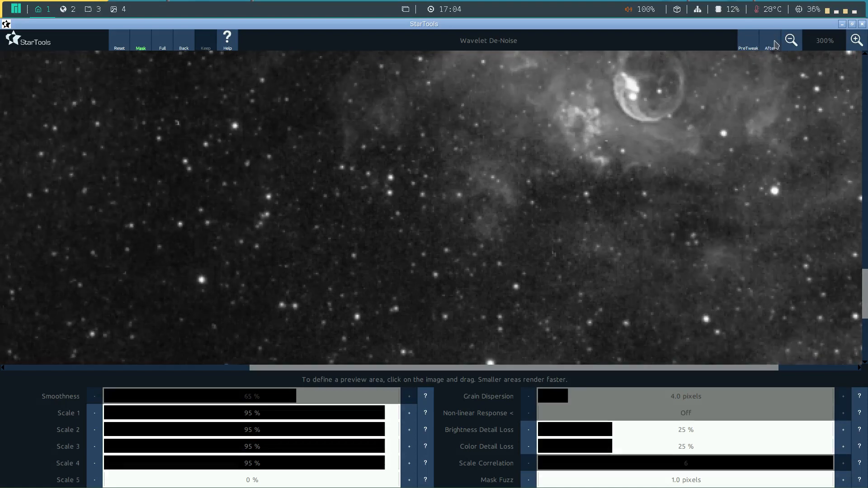
click(775, 44)
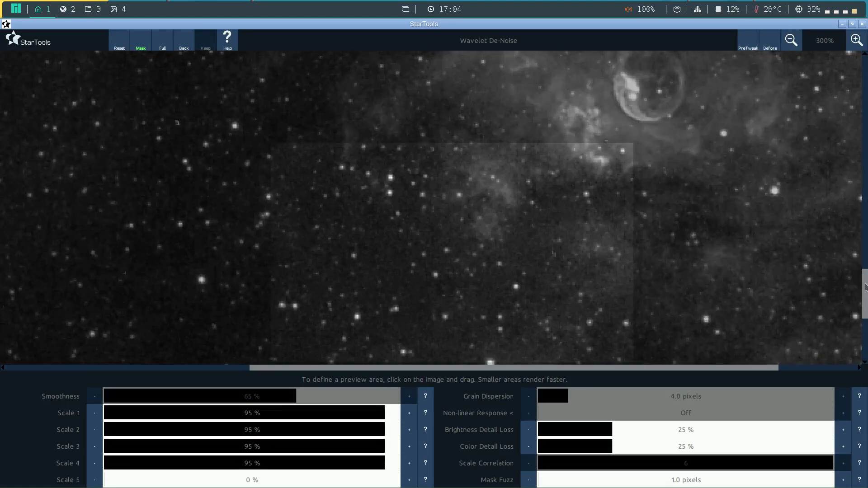
- Preview the noise reduction on the dim star field beside the small faint nebula and compare it repeatedly with the original
drag(866, 287, 866, 162)
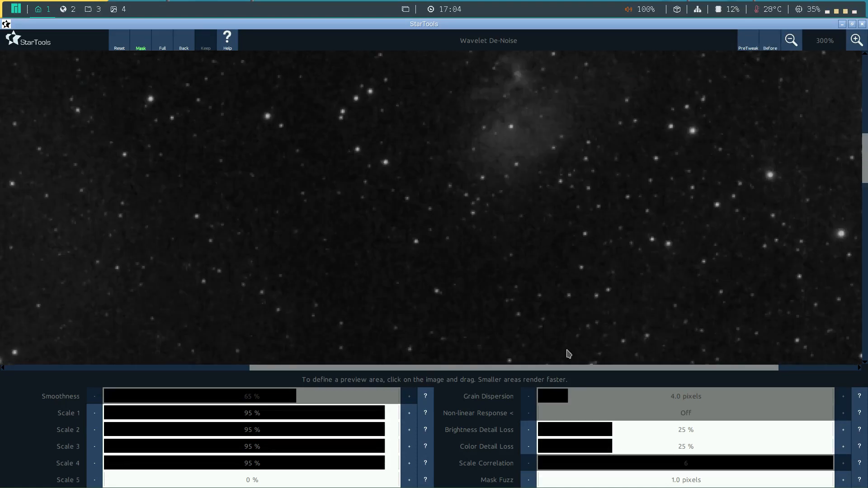
drag(558, 368, 364, 382)
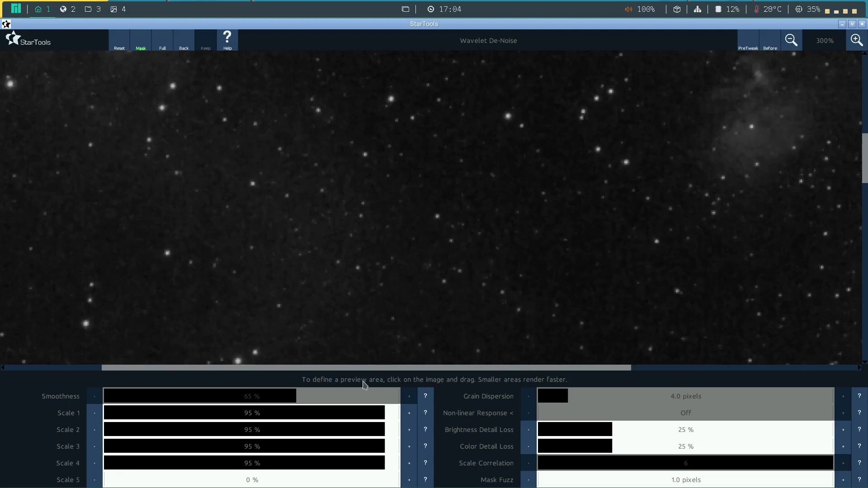
drag(204, 84, 262, 121)
drag(309, 157, 510, 262)
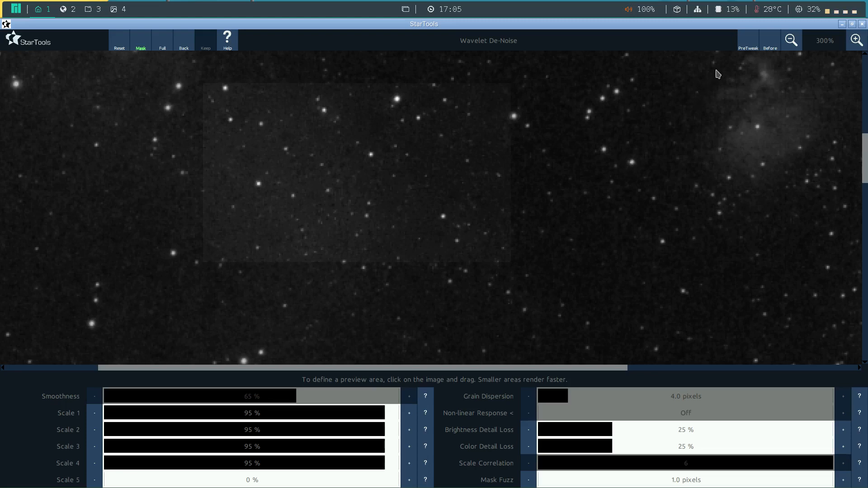
click(769, 43)
click(770, 42)
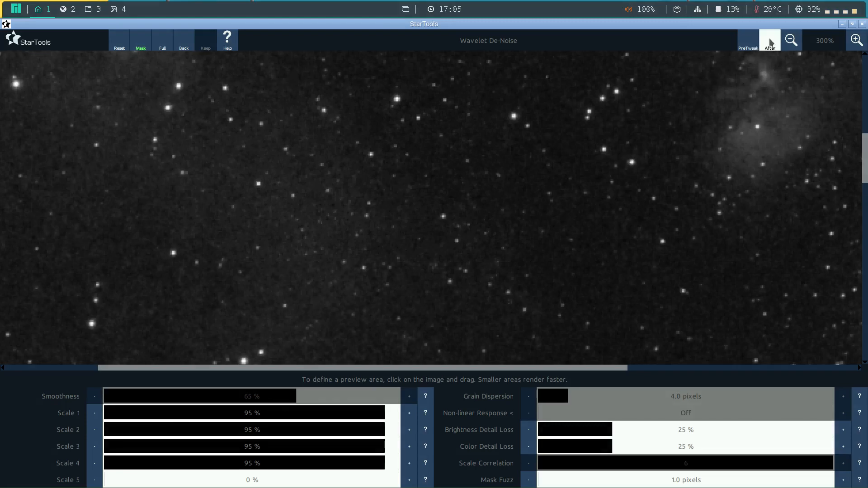
click(770, 43)
click(770, 43)
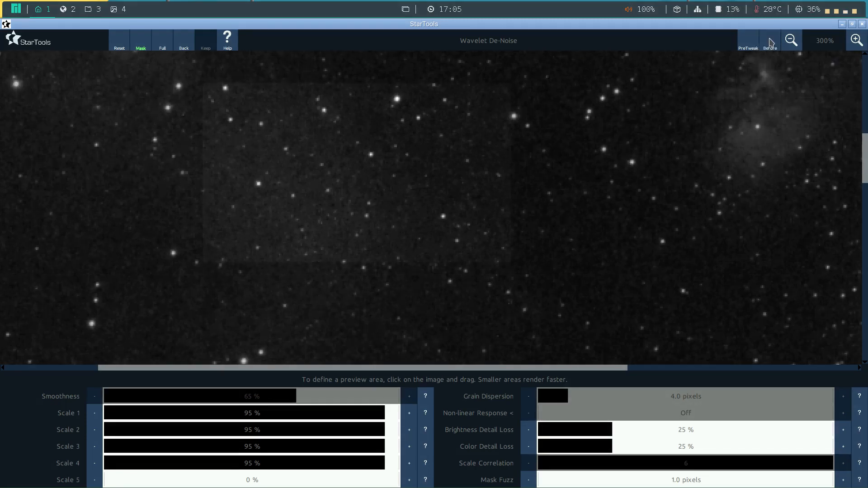
click(770, 43)
click(770, 43)
- Set Brightness Detail Loss and Color Detail Loss to 26% and keep the de-noise rendered on the full image
click(842, 429)
click(843, 447)
click(164, 43)
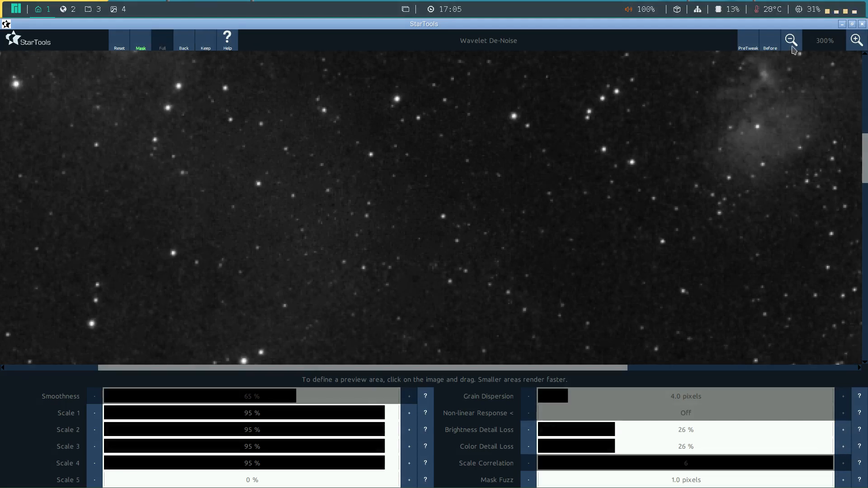
click(206, 44)
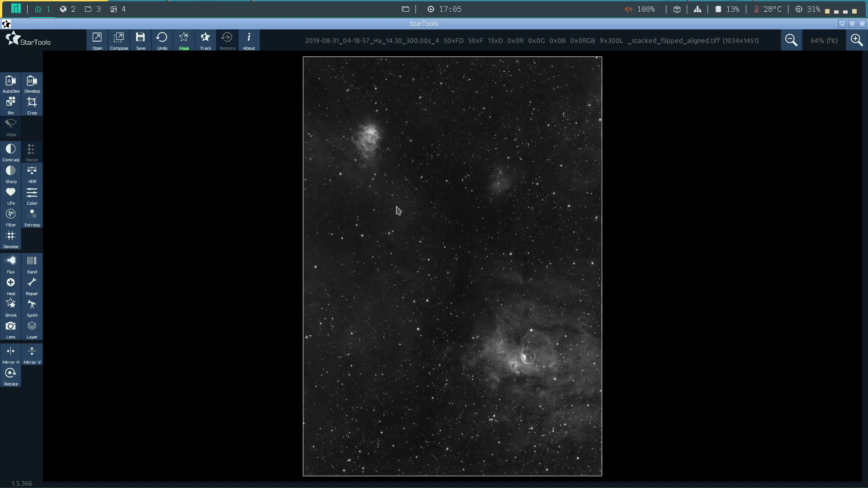
- Save the de-noised Ha image as hap.tiff in Downloads, overwriting the existing file
click(140, 44)
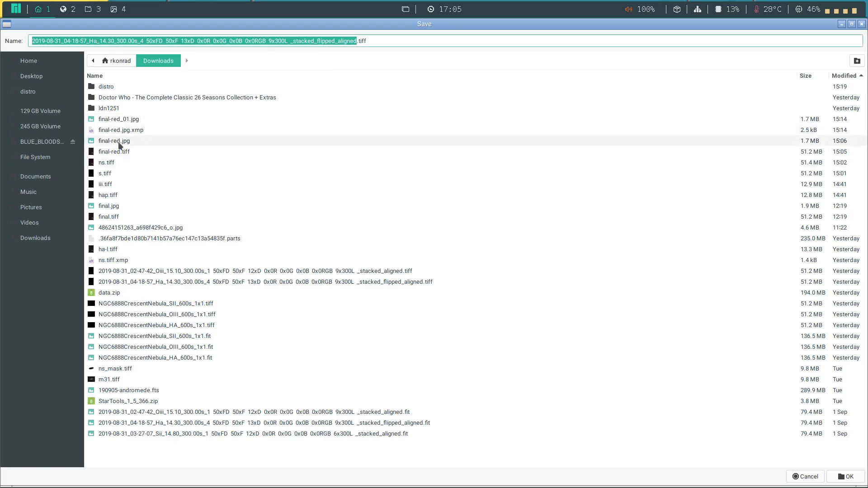
click(113, 195)
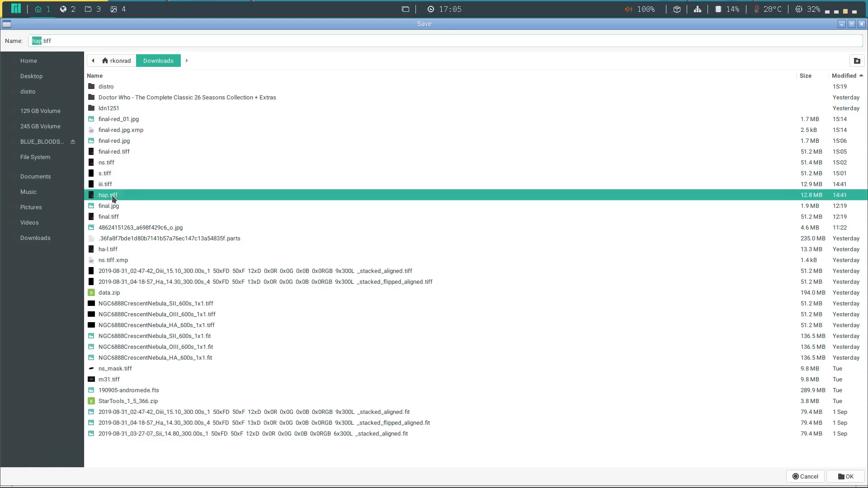
click(846, 477)
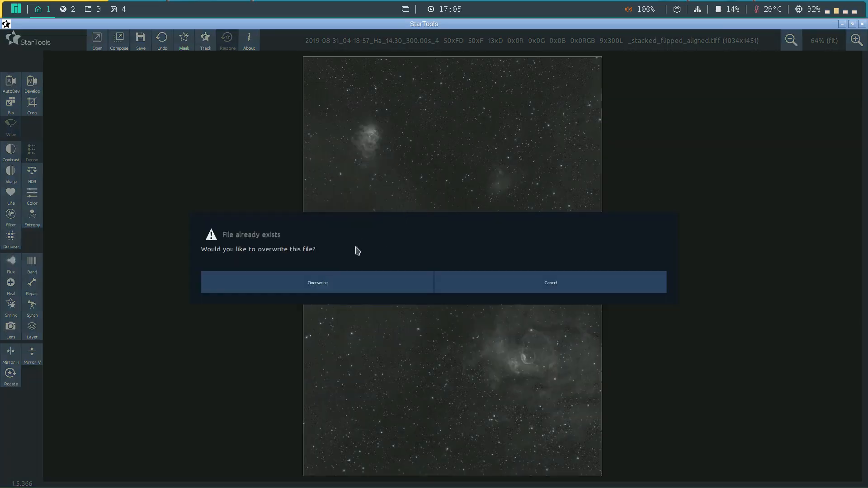
click(330, 284)
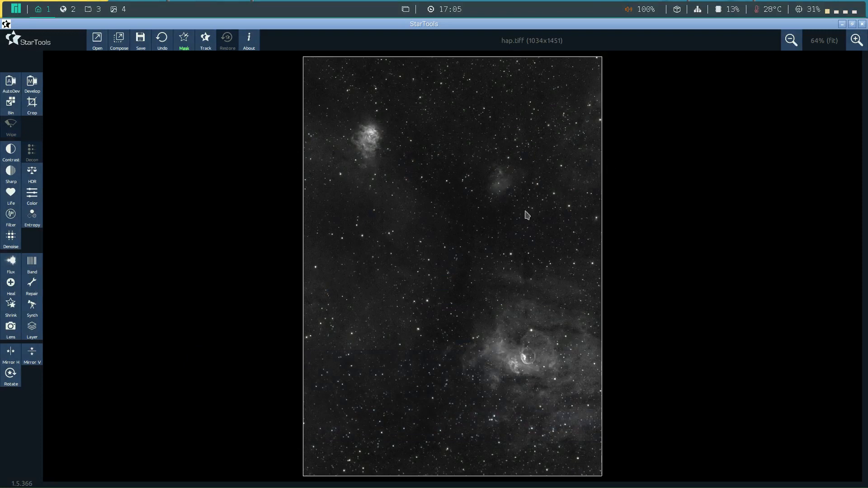
- Open the stacked, aligned Oiii TIFF as linear data that was Bayered but not white balanced
click(97, 39)
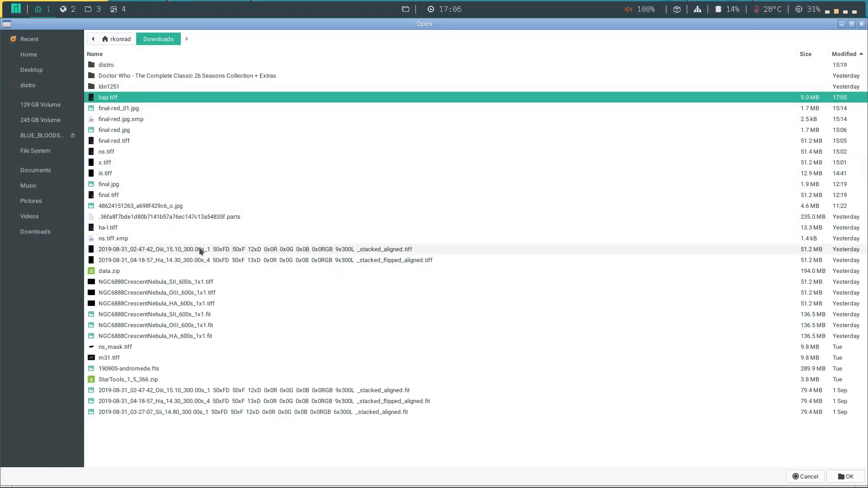
key(Return)
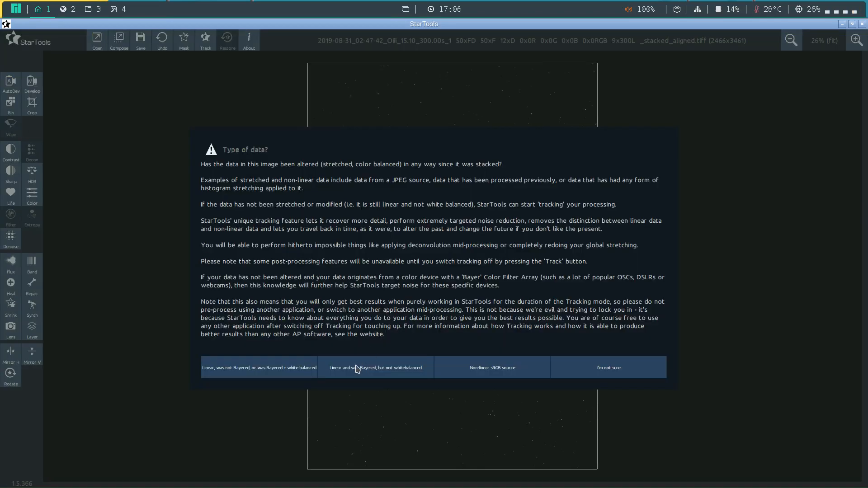
click(357, 368)
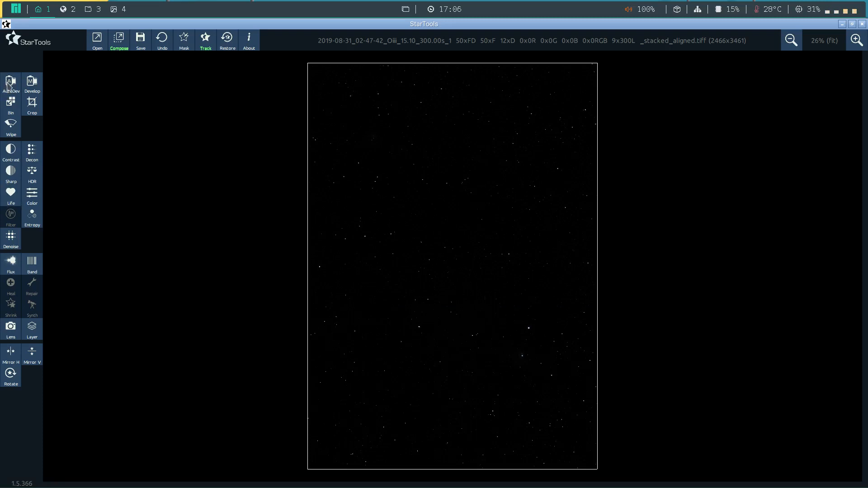
- Try an automatic development with a region of interest around the small nebula in the image's upper left
click(10, 84)
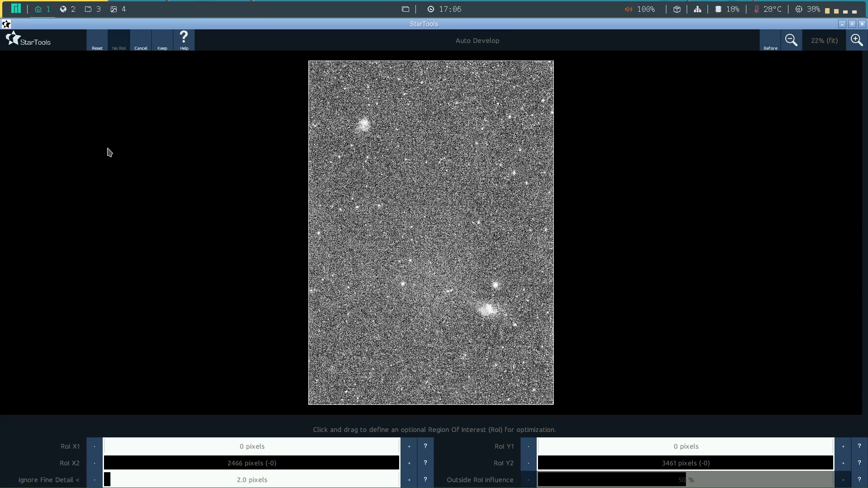
click(486, 316)
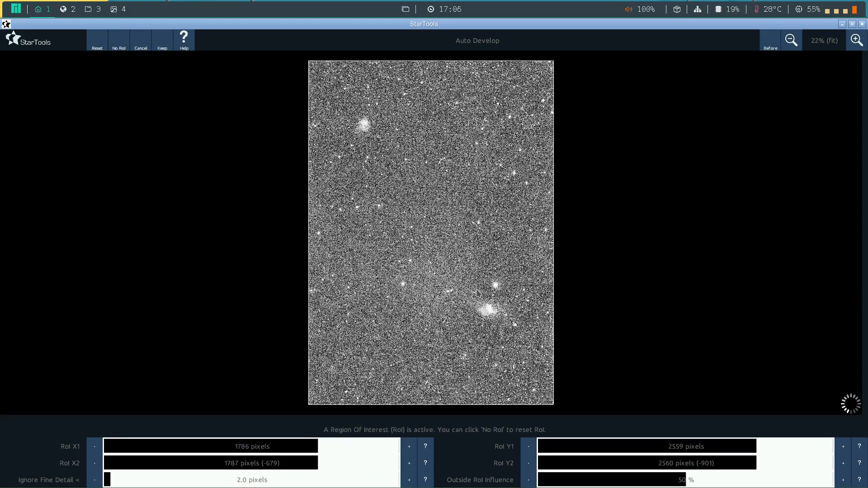
click(857, 40)
click(857, 41)
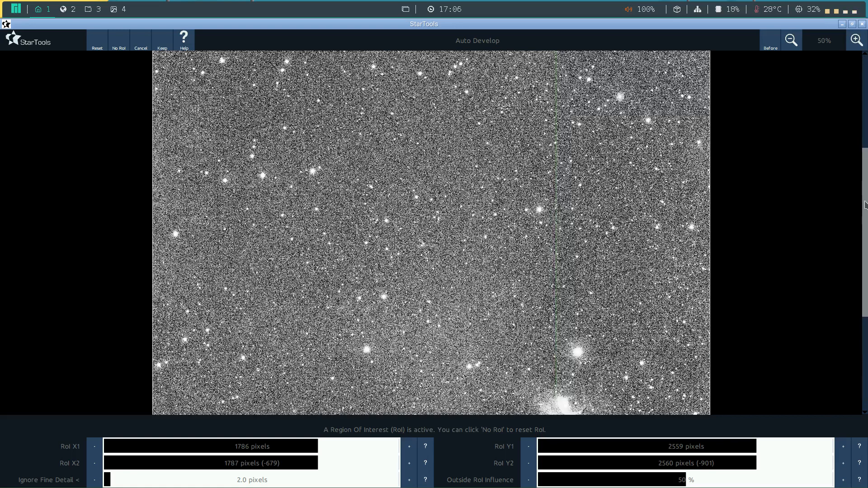
scroll(864, 205, up, 3)
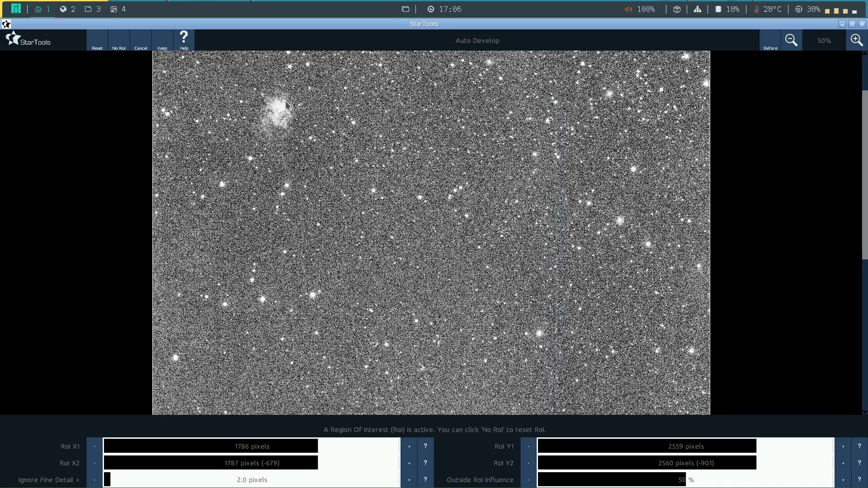
drag(289, 97, 268, 130)
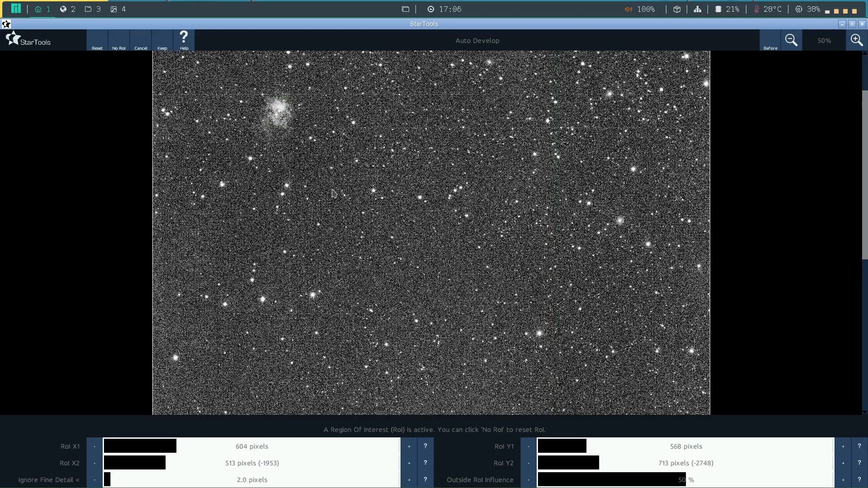
- Set Ignore Fine Detail to 4.0 pixels, keep the development, and undo it
click(123, 479)
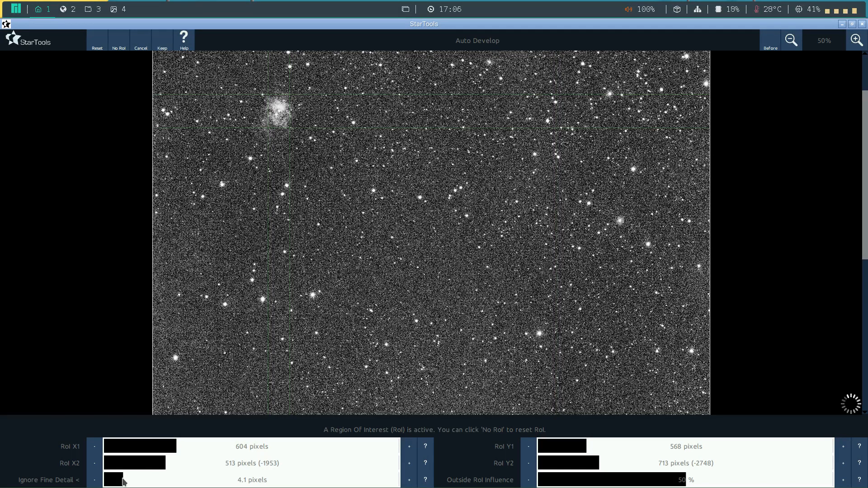
click(99, 480)
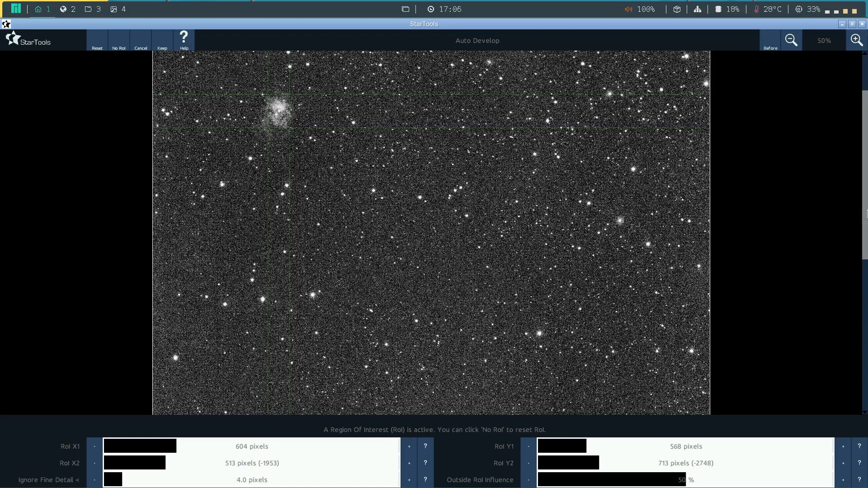
drag(865, 217, 866, 298)
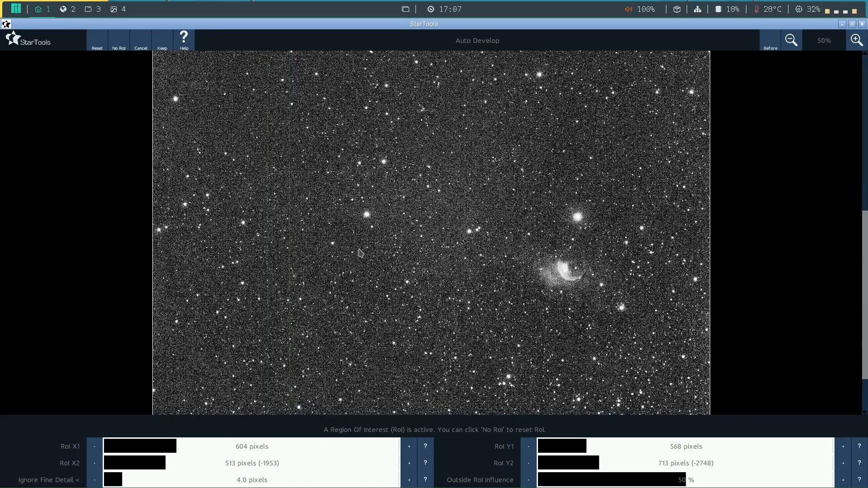
click(162, 43)
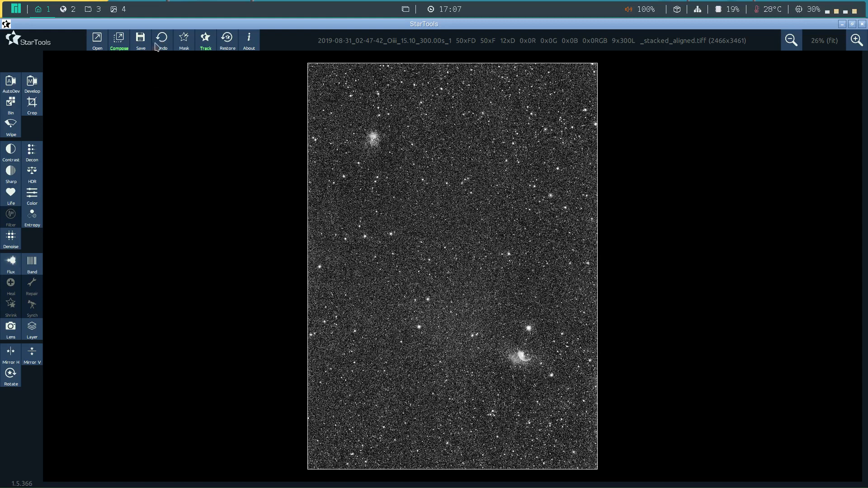
click(162, 38)
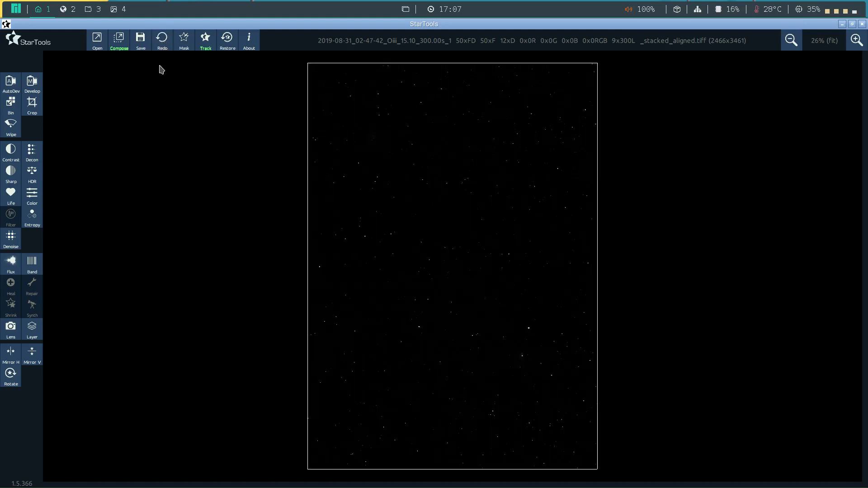
- Run Auto Develop with Ignore Fine Detail at 4.0 pixels and a region of interest around the bubble nebula
click(11, 83)
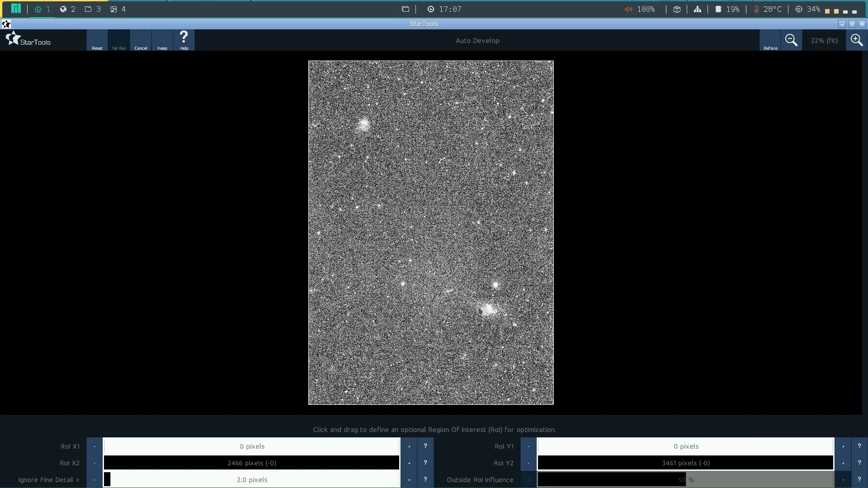
click(122, 480)
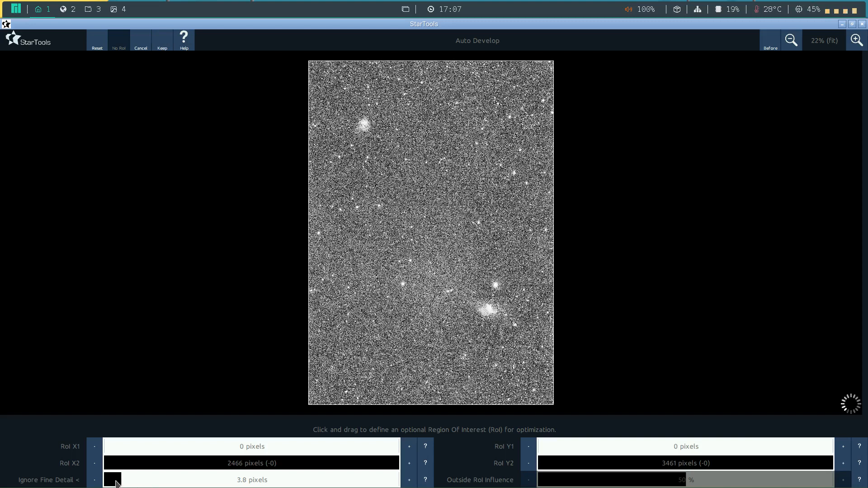
click(409, 480)
drag(475, 304, 498, 320)
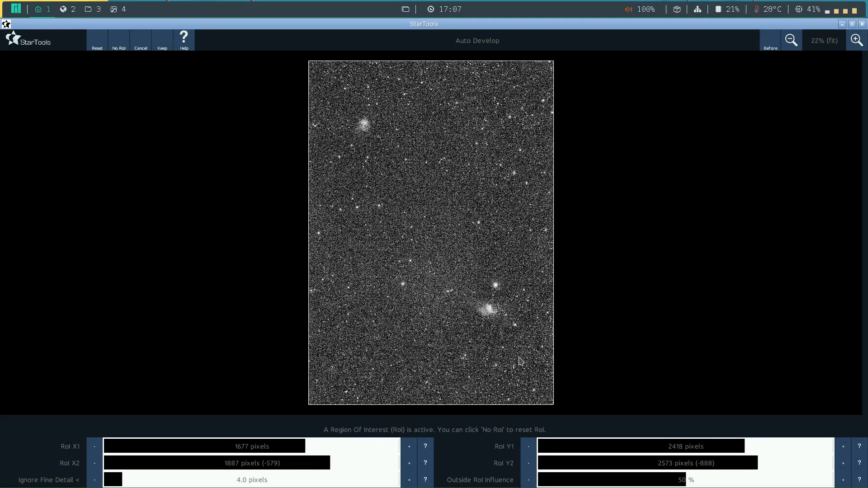
- Lower Outside RoI Influence to 16% and then 10%, comparing with the original, and keep the development
click(586, 483)
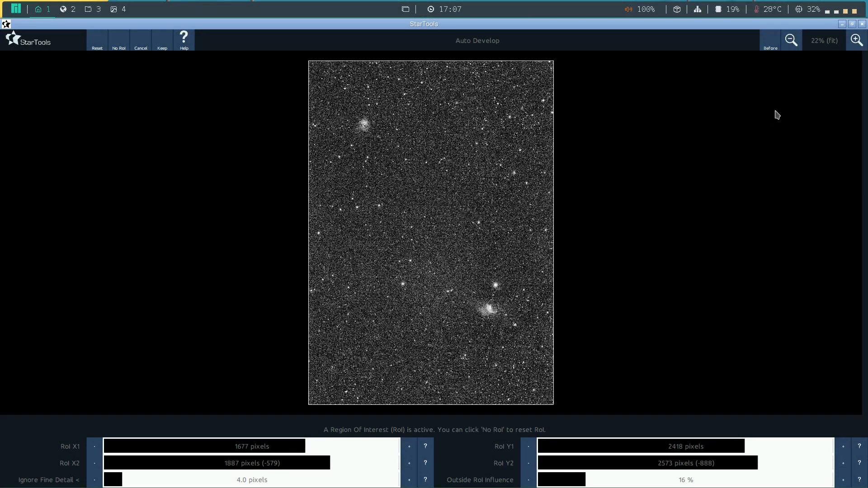
click(856, 40)
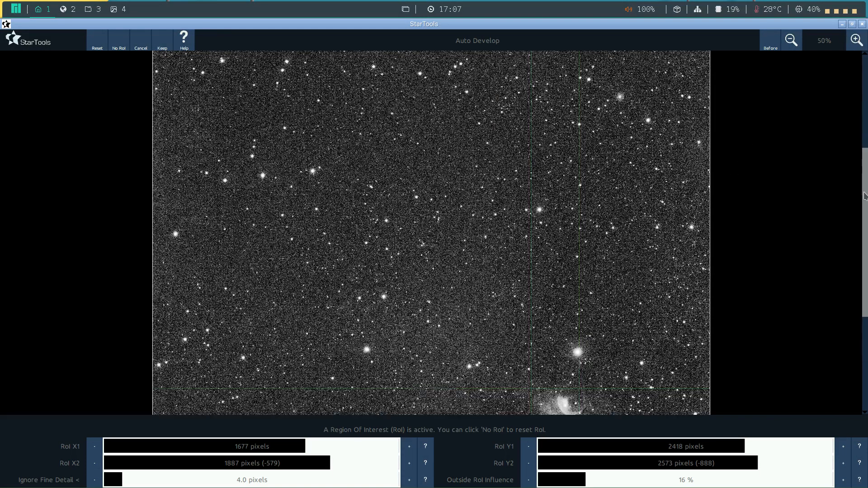
drag(864, 230, 864, 266)
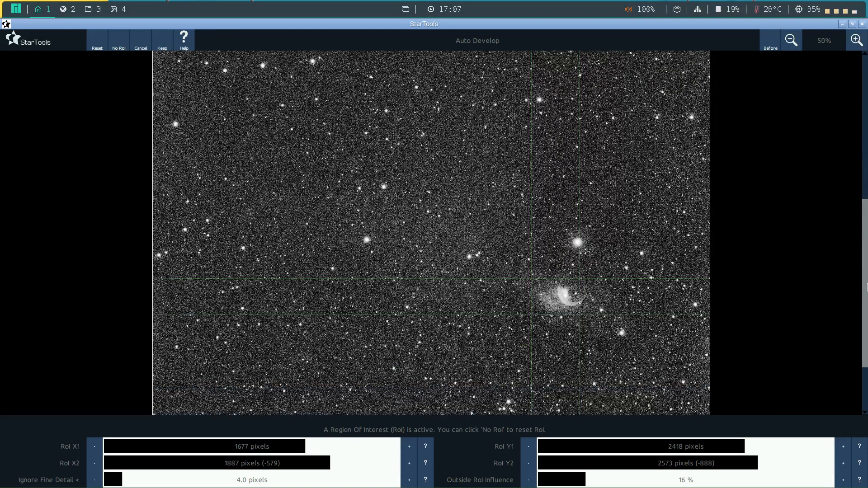
click(771, 44)
click(568, 483)
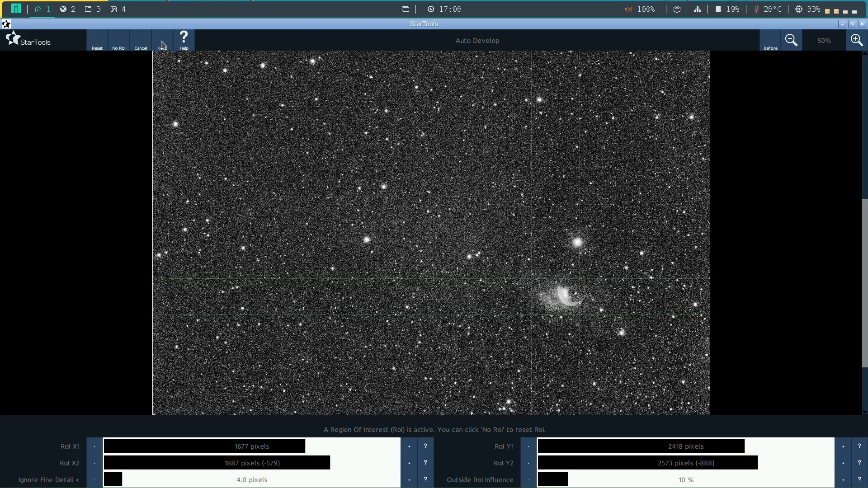
click(163, 45)
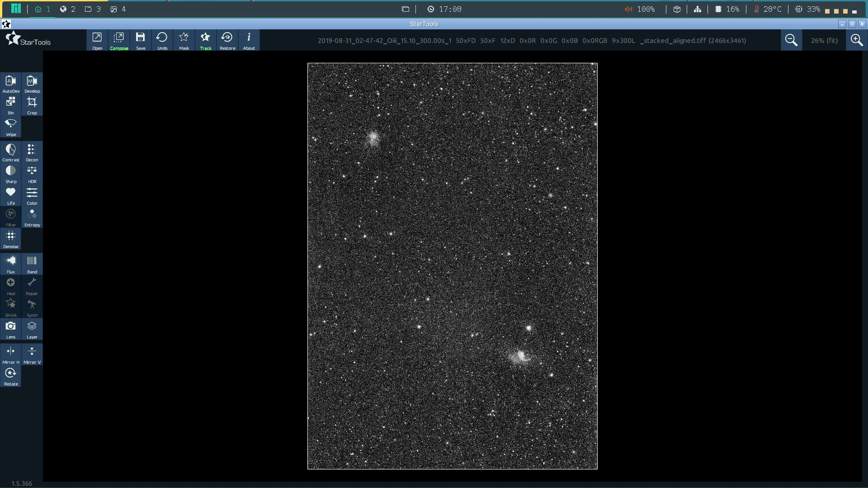
- Start HDR with the Equalize algorithm, Dark/Bright Response 0.25 and Detail Size Range 20 pixels
click(39, 180)
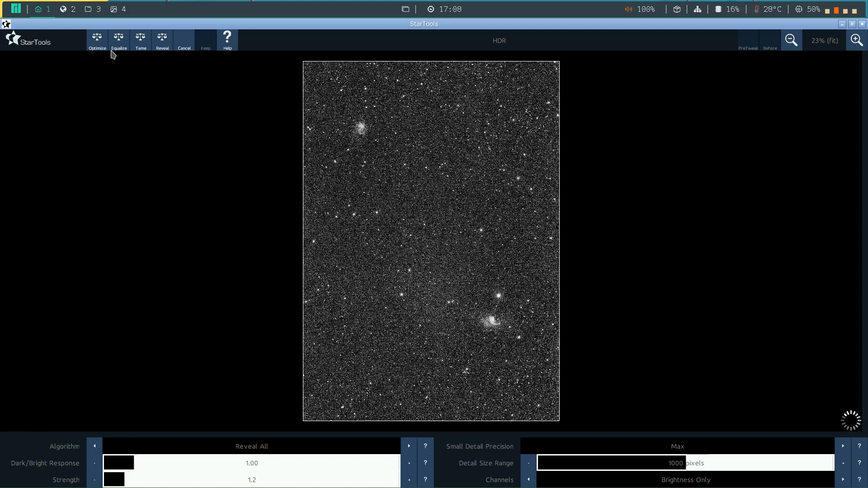
click(118, 44)
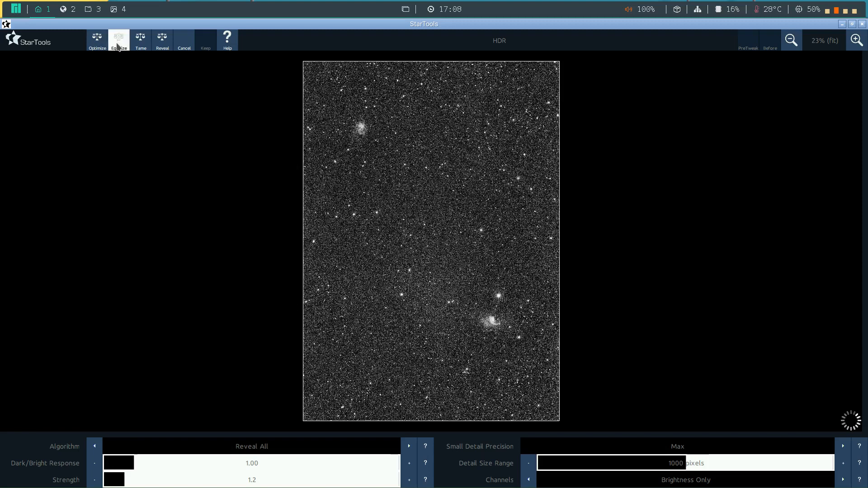
click(113, 462)
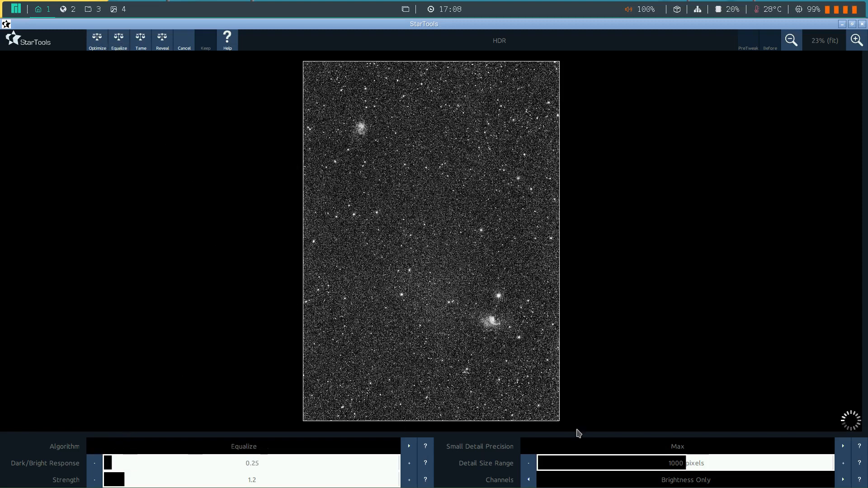
click(544, 464)
click(528, 462)
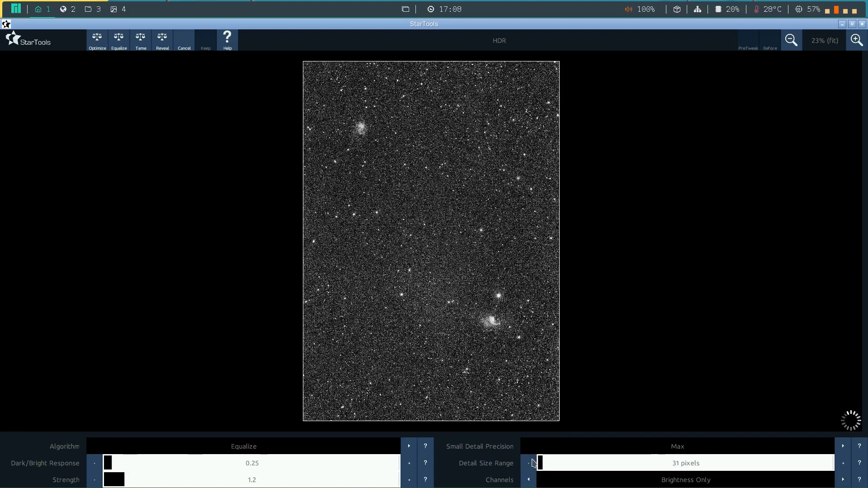
click(528, 463)
click(529, 463)
click(532, 461)
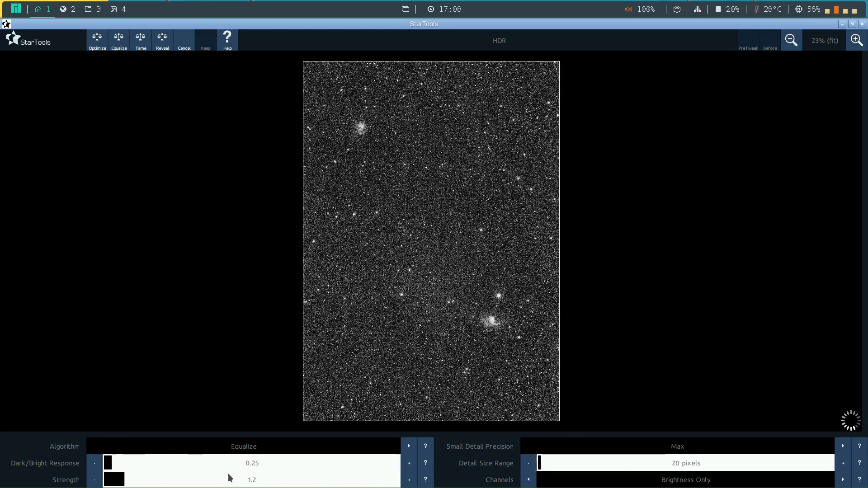
- Set the HDR Dark/Bright Response to 0.44, inspect the bubble nebula up close, and keep the result
click(119, 462)
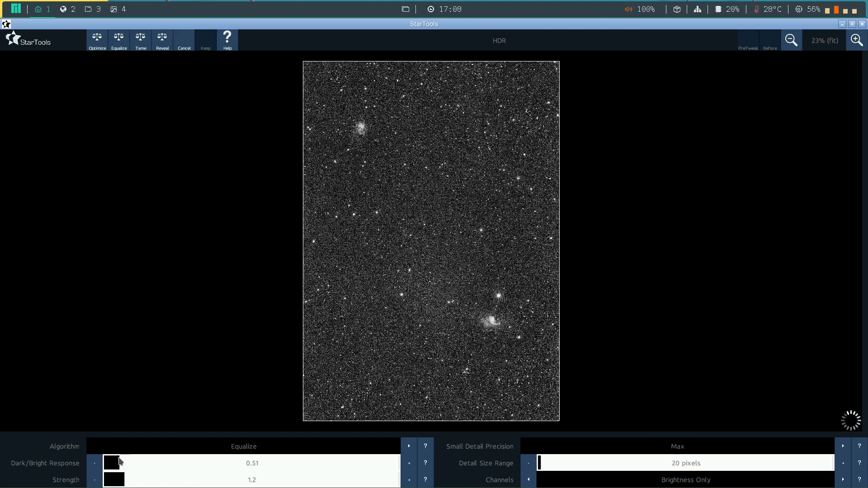
click(117, 461)
click(857, 43)
click(857, 43)
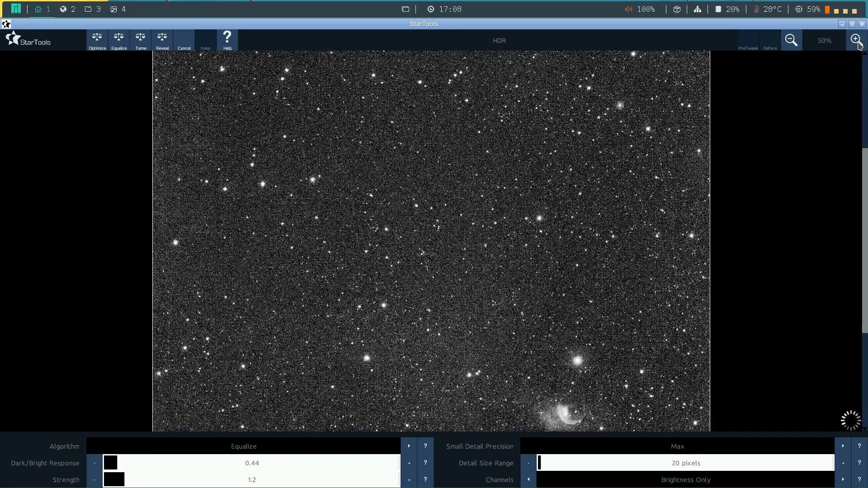
drag(864, 244, 864, 287)
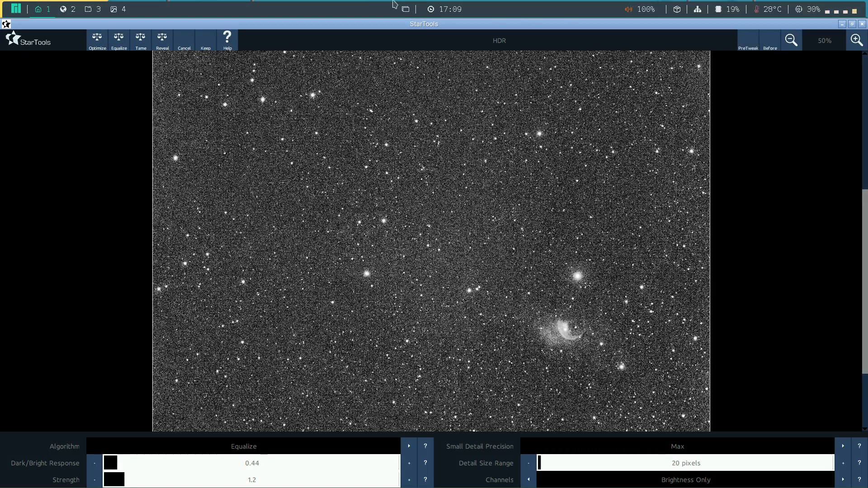
click(210, 41)
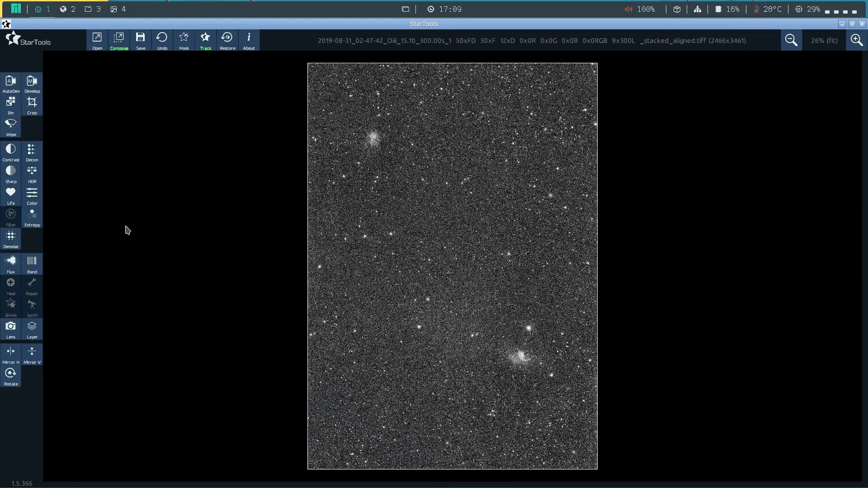
- Bin the Oiii image at 50% scale and keep the reduced image
click(10, 111)
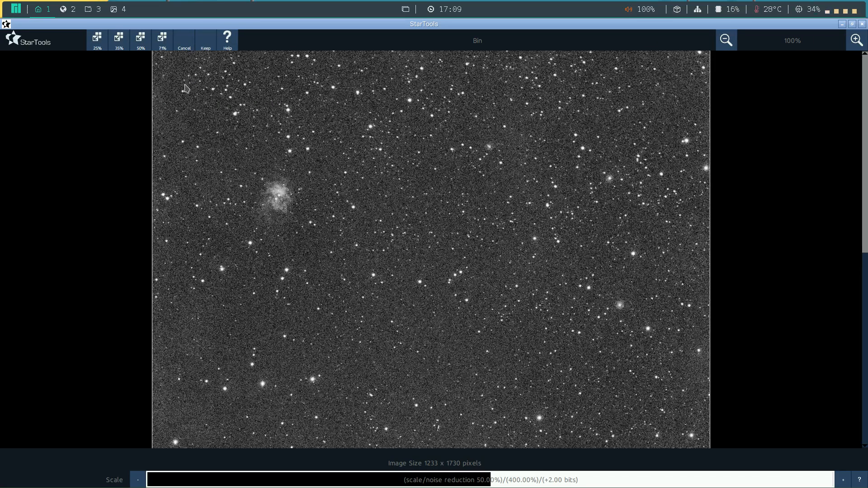
click(208, 44)
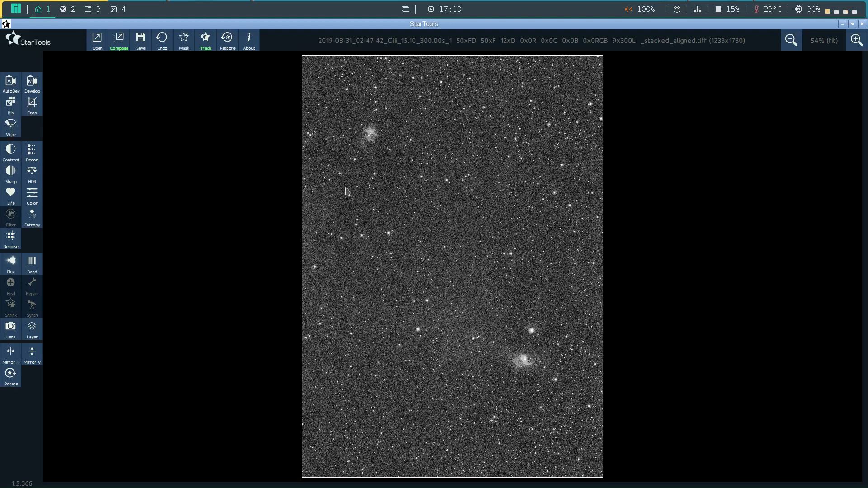
- Run Contrast on the Oiii image with Aggressiveness off and Dark Anomaly Filter at 16 pixels
click(10, 154)
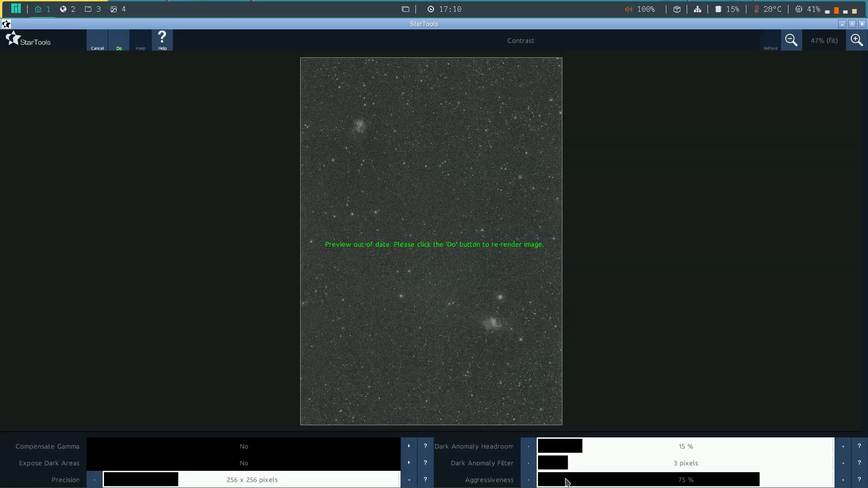
drag(567, 483, 519, 482)
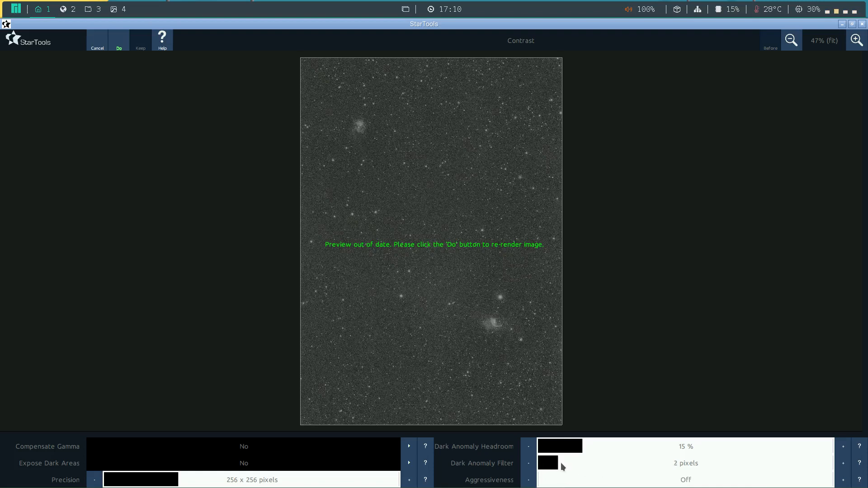
drag(562, 465, 696, 466)
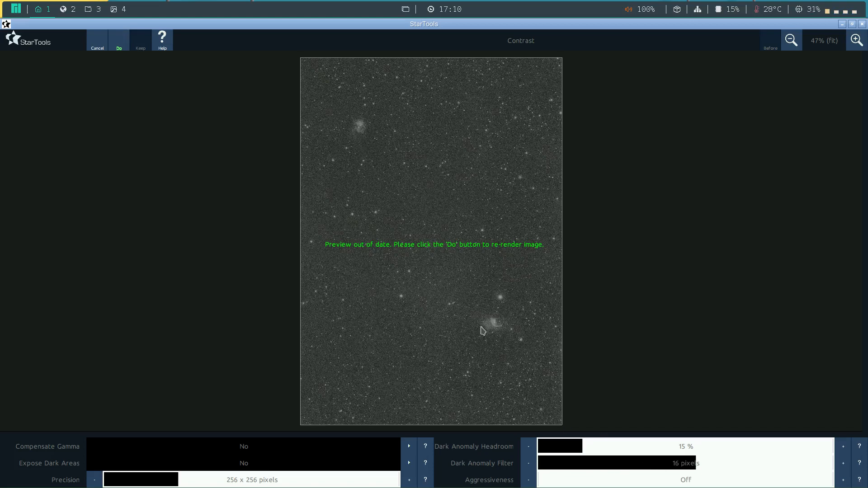
click(119, 47)
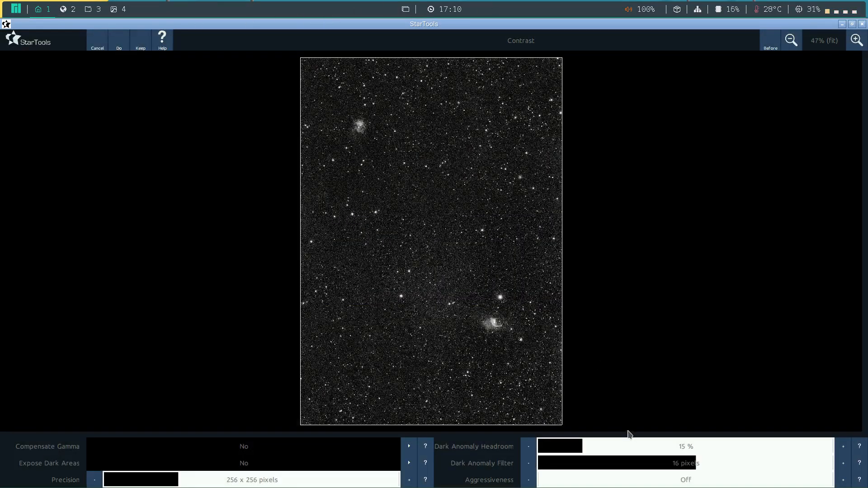
- Raise Dark Anomaly Headroom to 37% and then 52%, compare with the original, and keep the contrast result
click(649, 450)
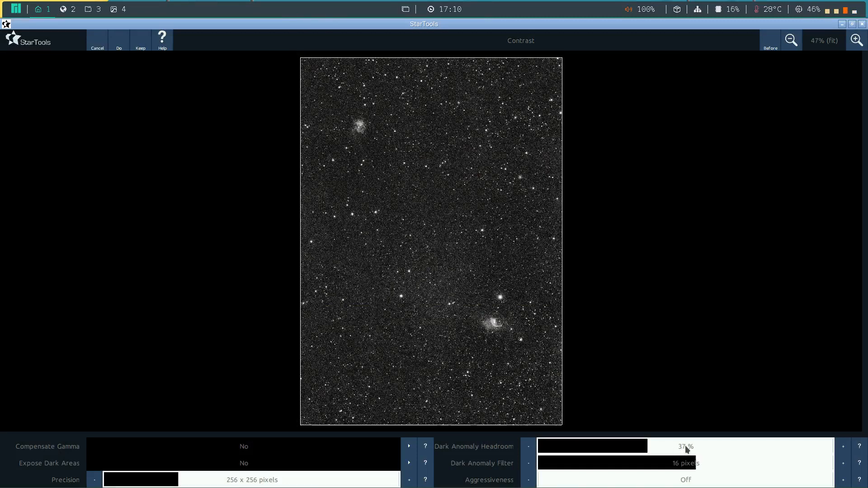
click(692, 449)
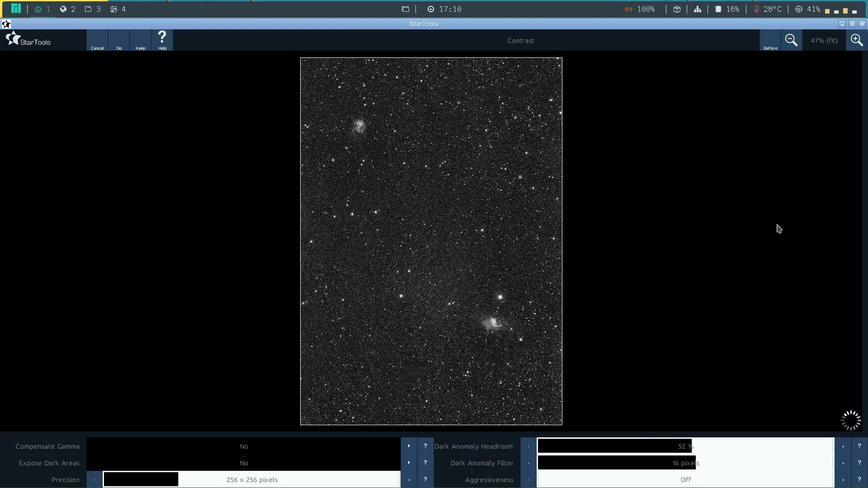
click(771, 43)
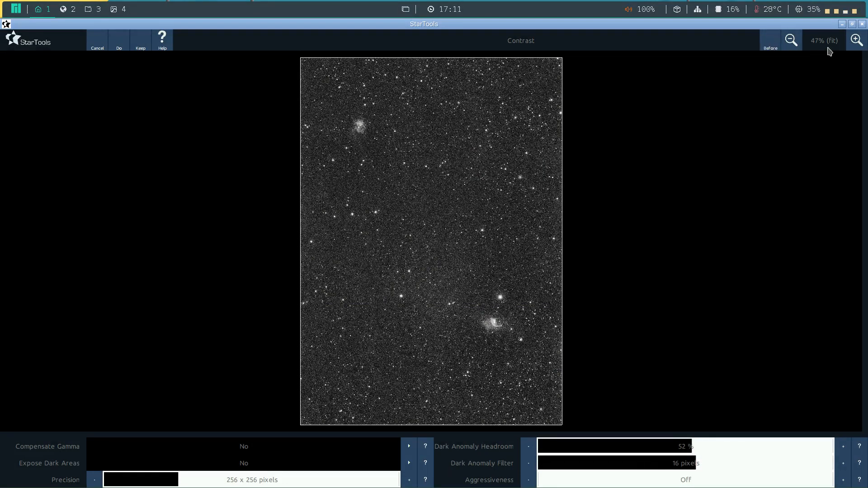
click(856, 39)
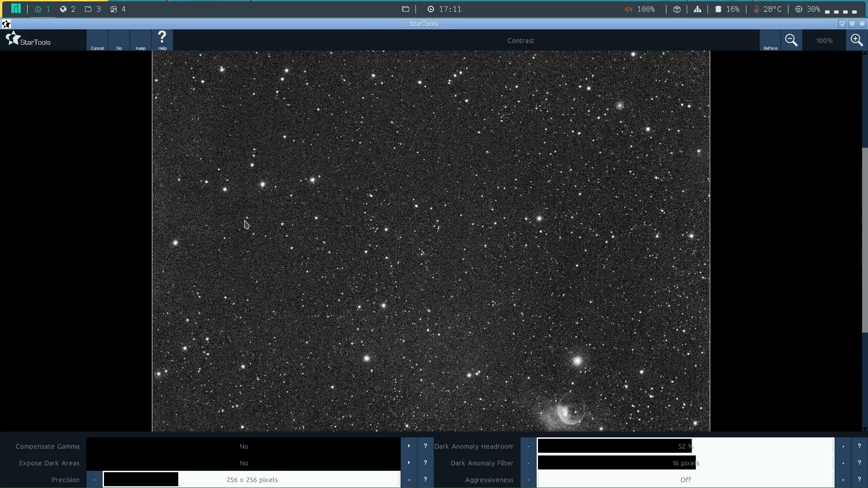
click(141, 45)
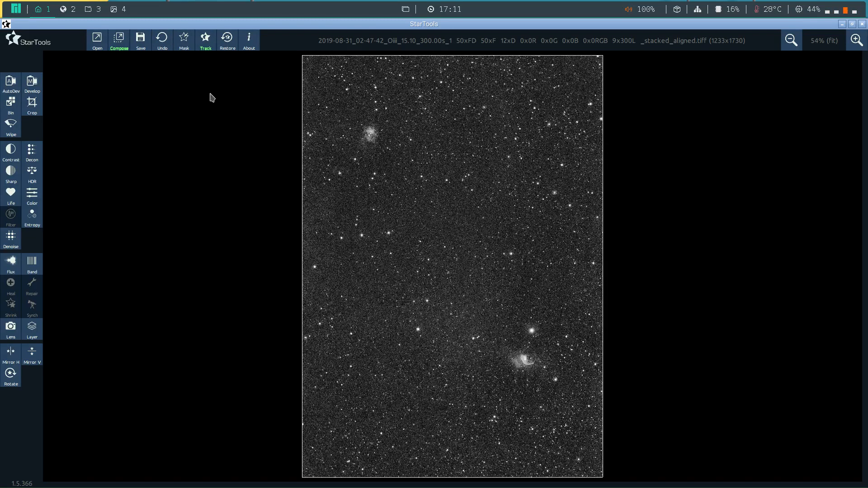
- Replace the full mask with flood-filled selections of the two bright nebulae, grow it three times, and keep the mask
click(184, 41)
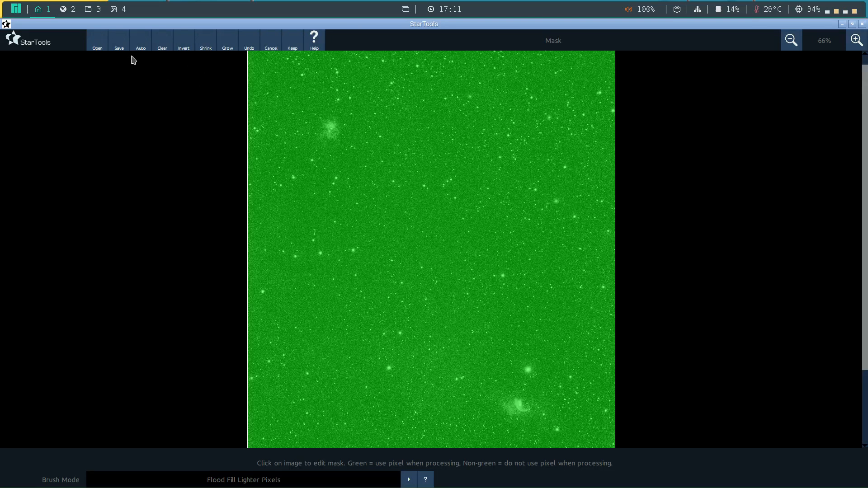
click(166, 48)
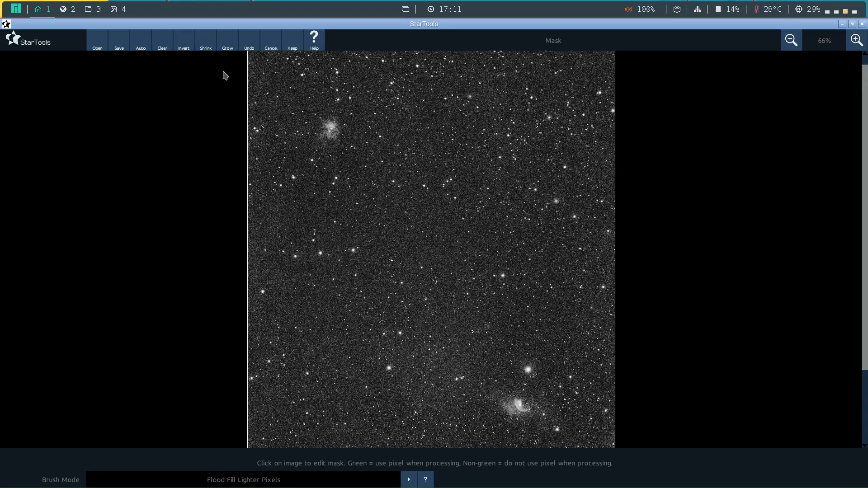
click(529, 417)
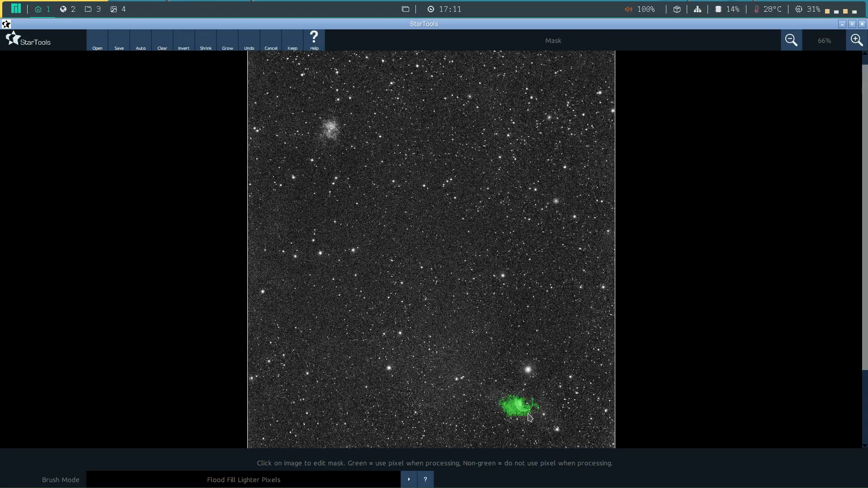
click(340, 141)
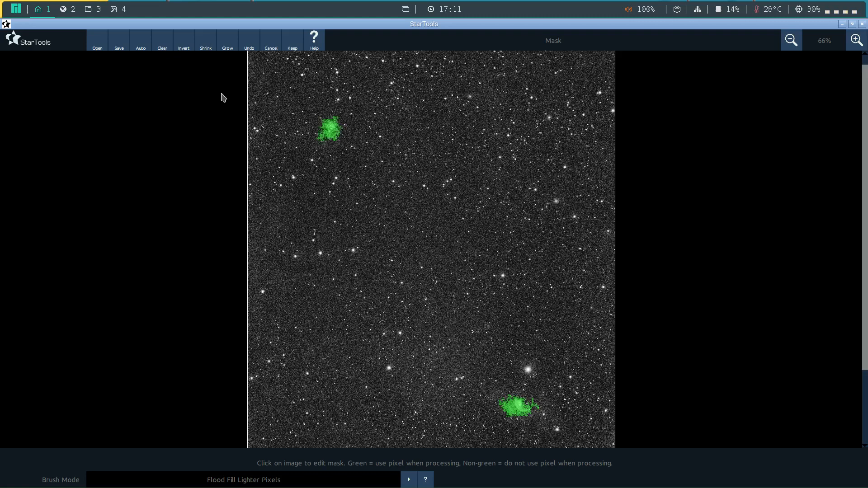
click(228, 47)
click(228, 46)
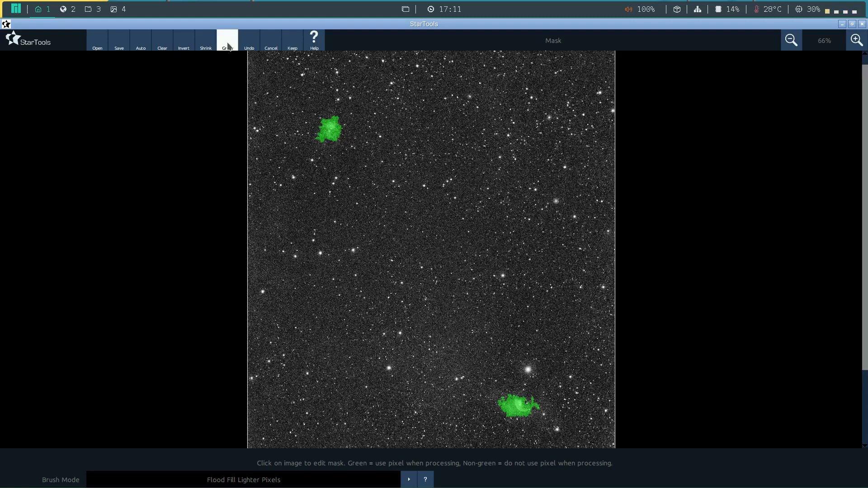
click(228, 46)
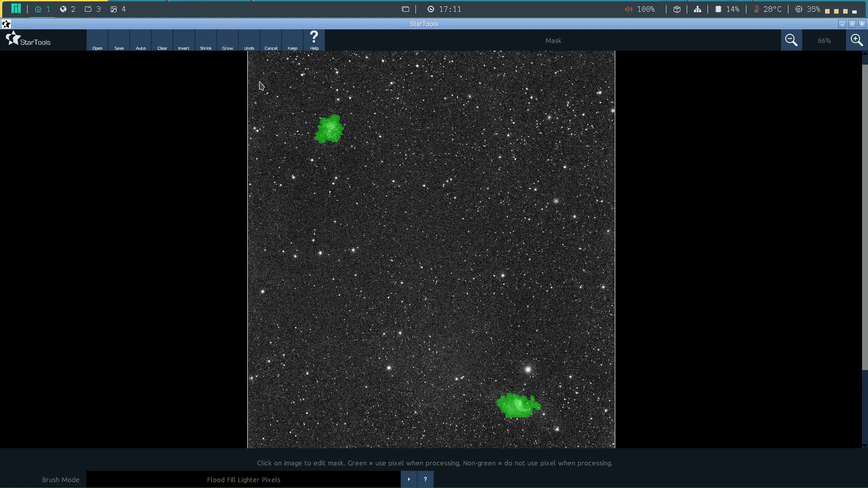
click(292, 46)
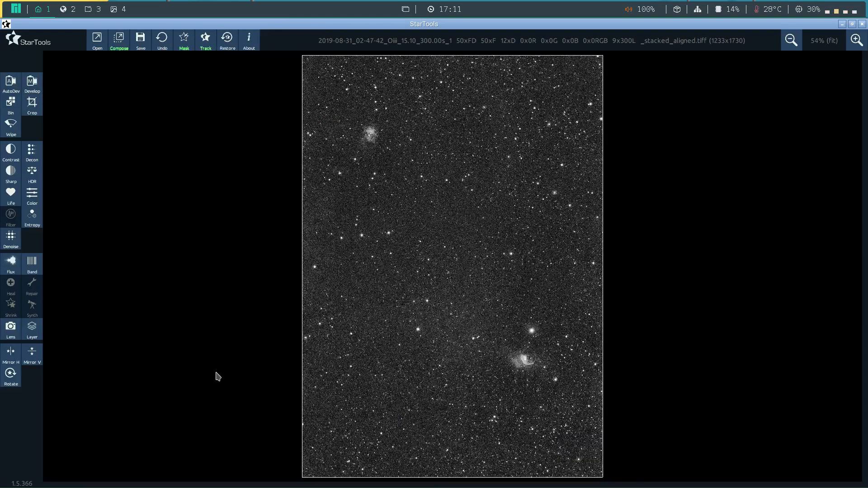
- Run Life on the masked nebulae with Mask Fuzz at 4.2 pixels, inspect the bubble nebula up close, and keep the result
click(10, 194)
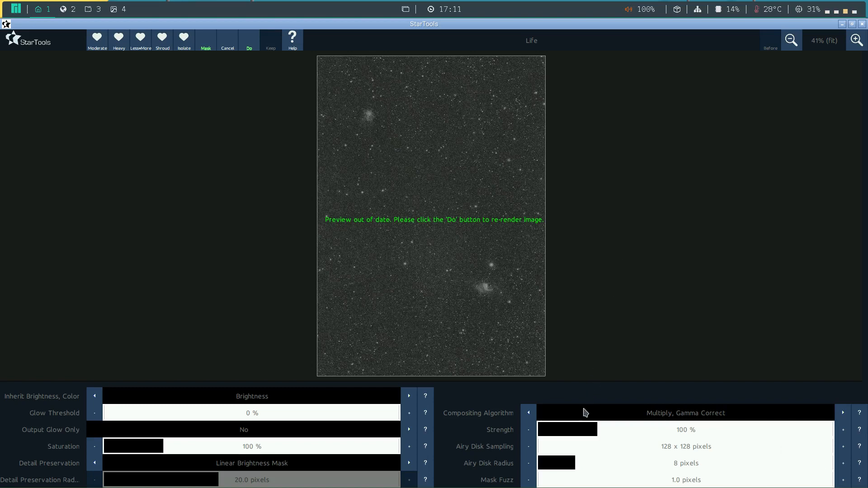
click(548, 482)
click(554, 480)
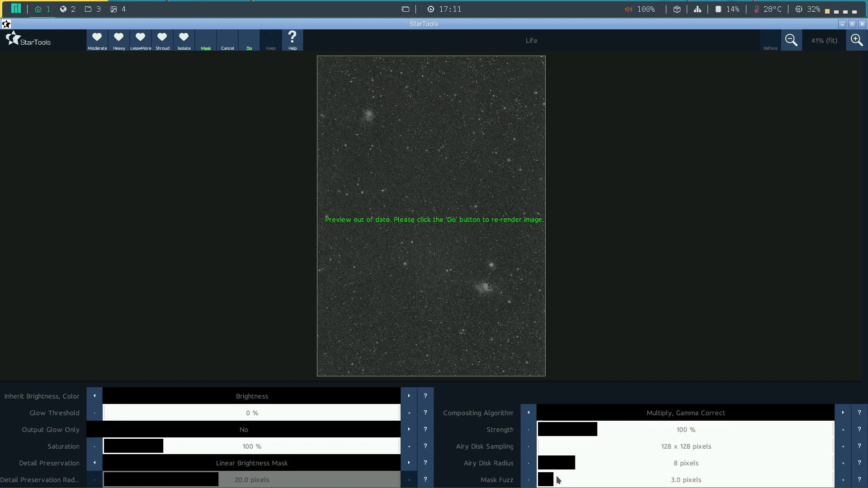
click(562, 480)
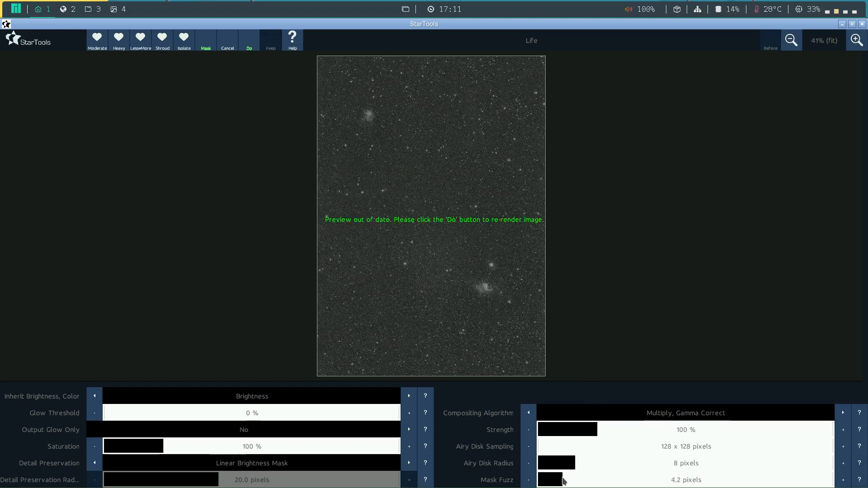
click(250, 44)
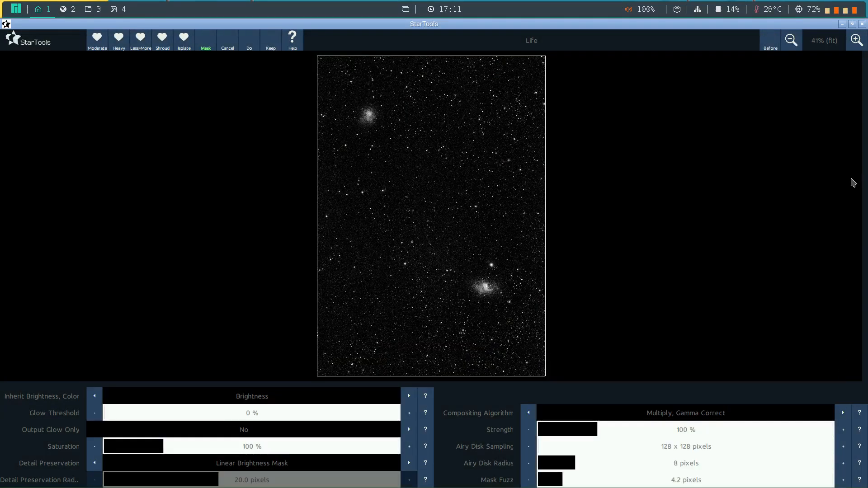
click(856, 41)
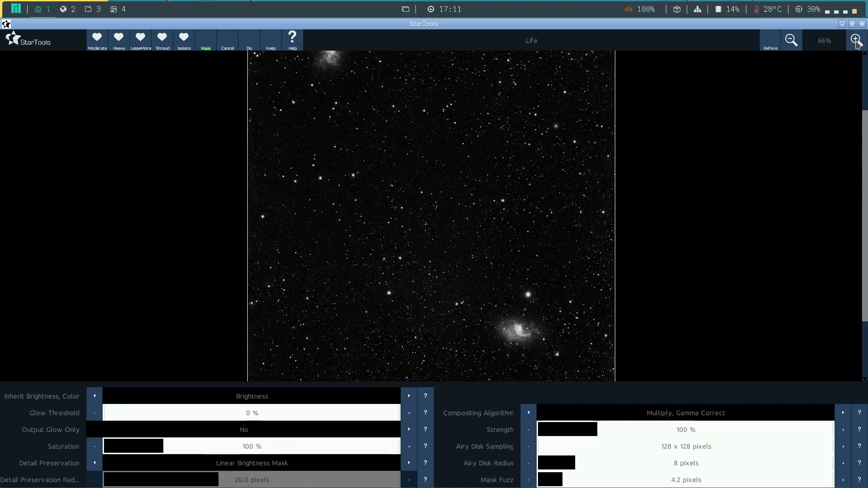
click(856, 40)
drag(866, 216, 861, 283)
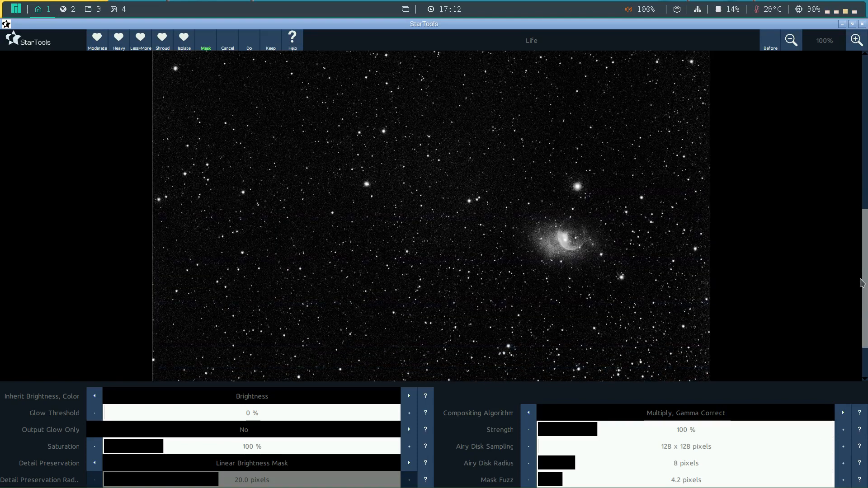
drag(861, 283, 862, 260)
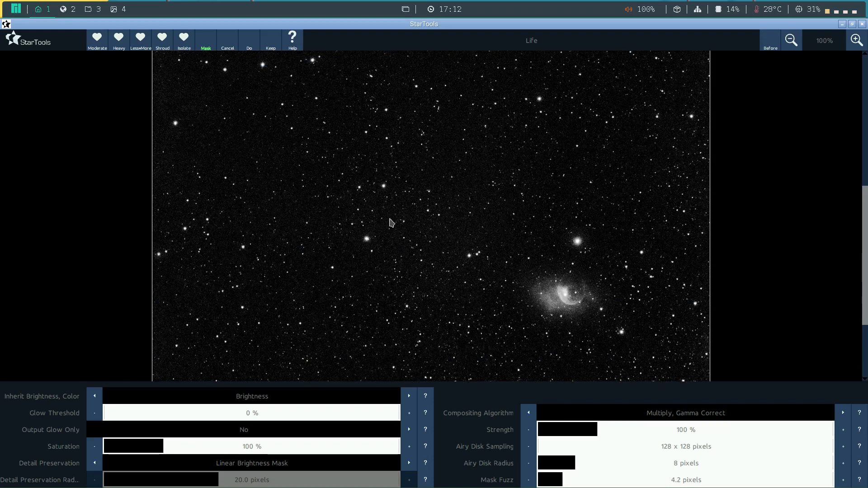
click(270, 41)
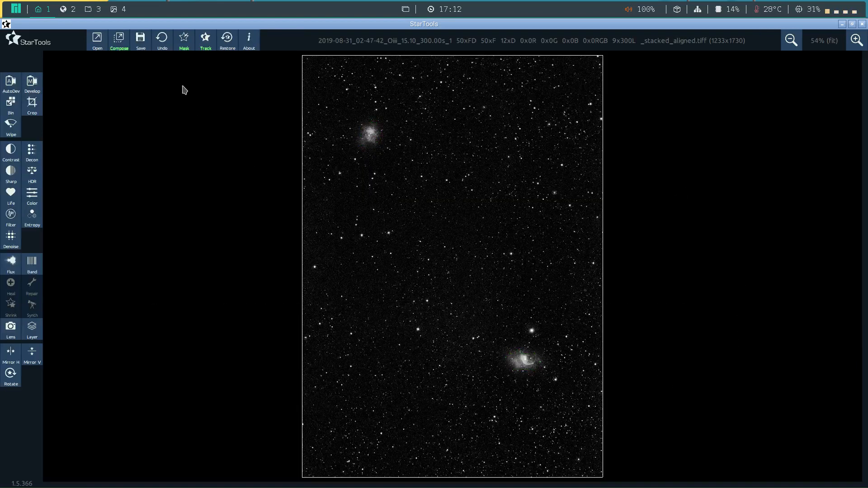
- Stop tracking with final noise reduction, calibrate the Grain Size starting from 3.6 pixels, and continue to the de-noise settings
click(208, 43)
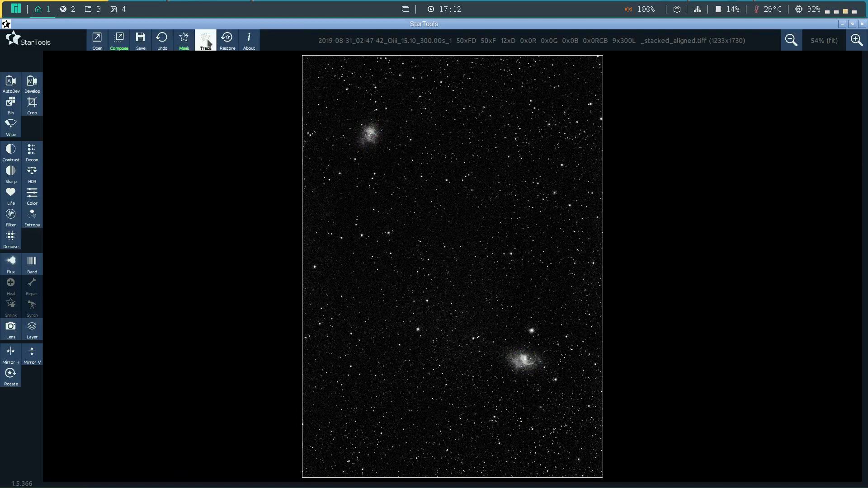
click(278, 312)
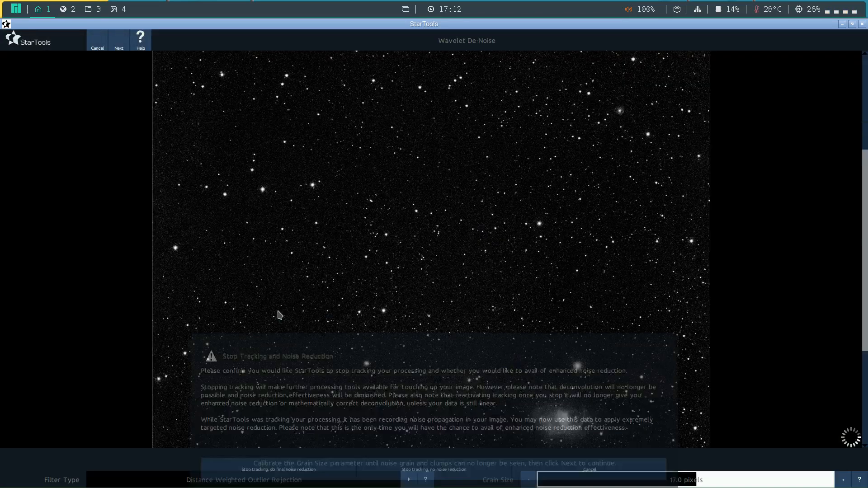
click(564, 485)
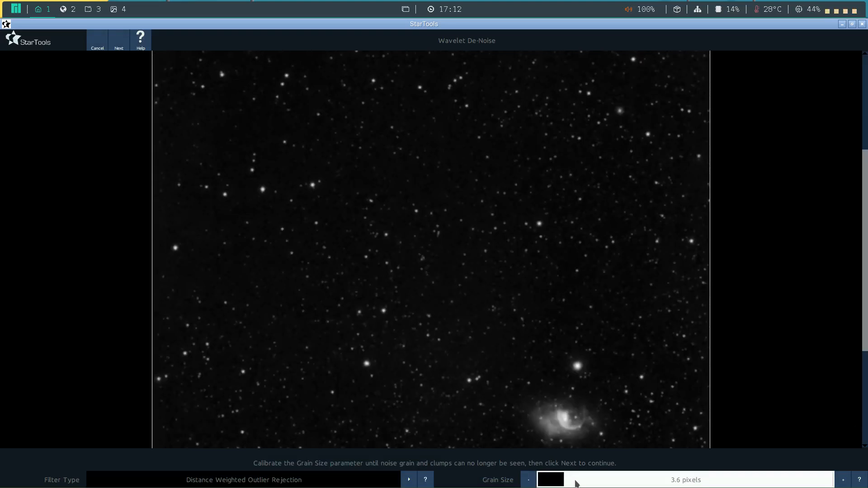
click(575, 484)
click(571, 483)
click(569, 483)
click(118, 42)
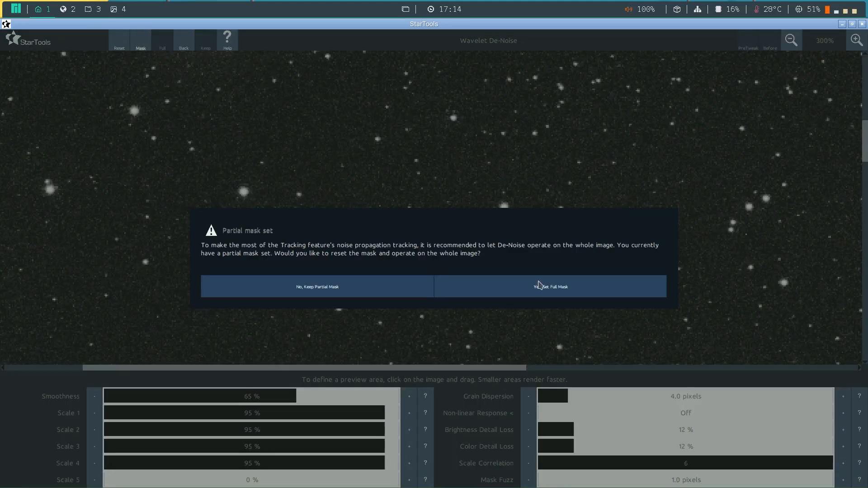
- Reset to a full mask for the noise reduction and define a preview area around the bubble nebula
click(539, 286)
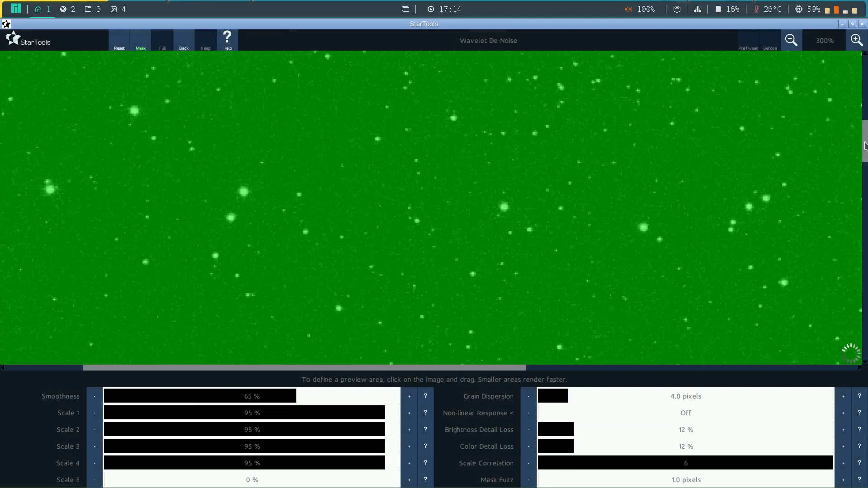
drag(863, 149, 865, 265)
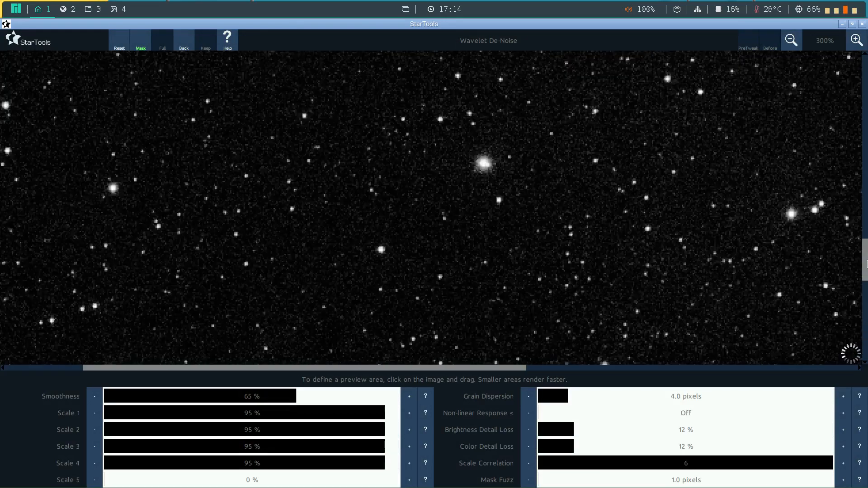
drag(526, 368, 562, 373)
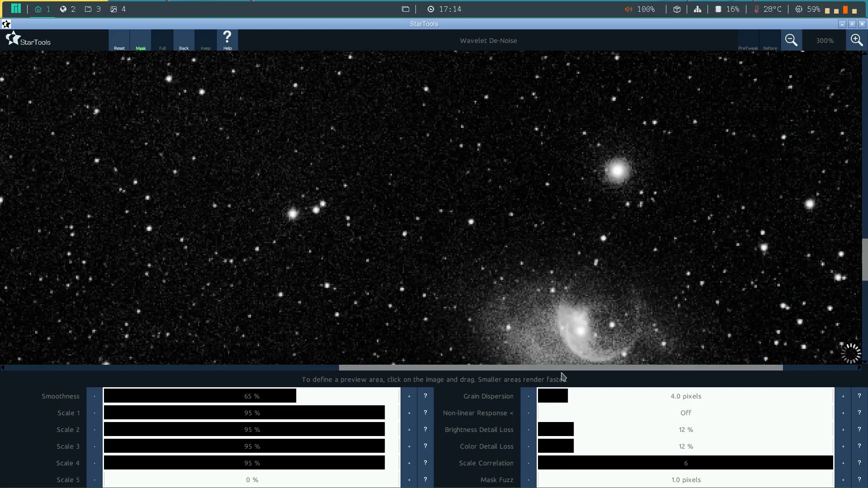
scroll(867, 253, down, 3)
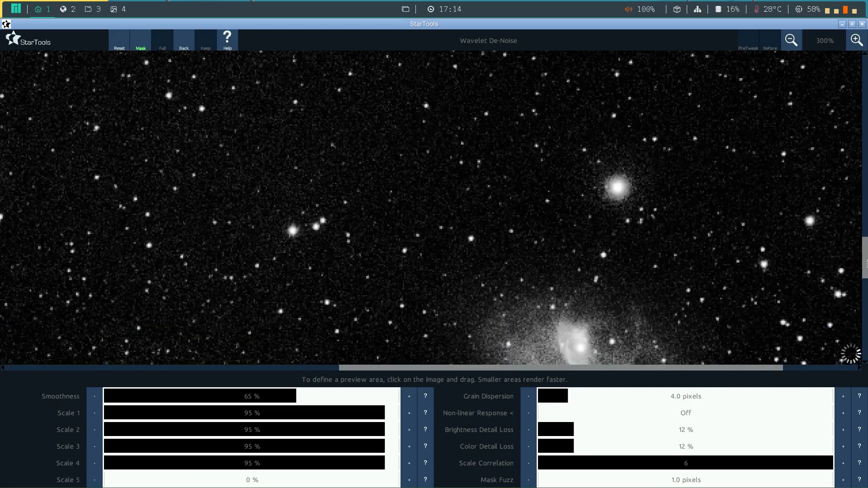
drag(696, 193, 463, 305)
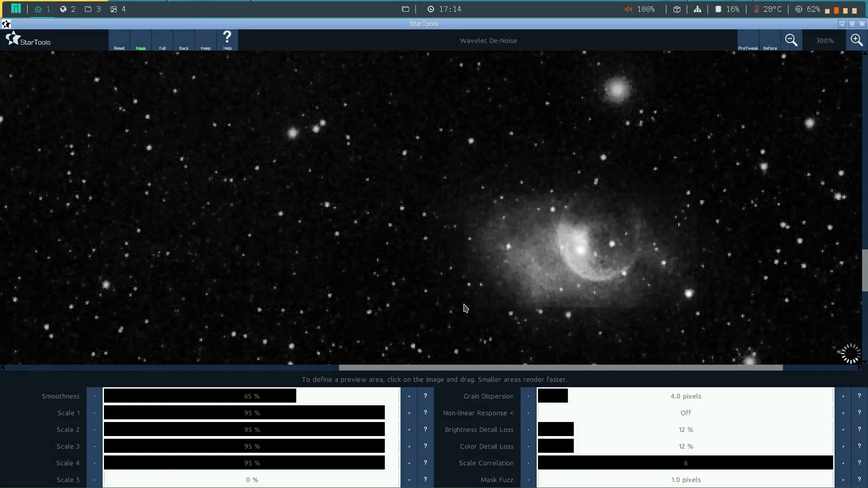
- Preview the de-noise around the bubble nebula with Smoothness 70 %, Brightness Detail Loss 15 % and Mask Fuzz 20.1 pixels
drag(672, 186, 427, 329)
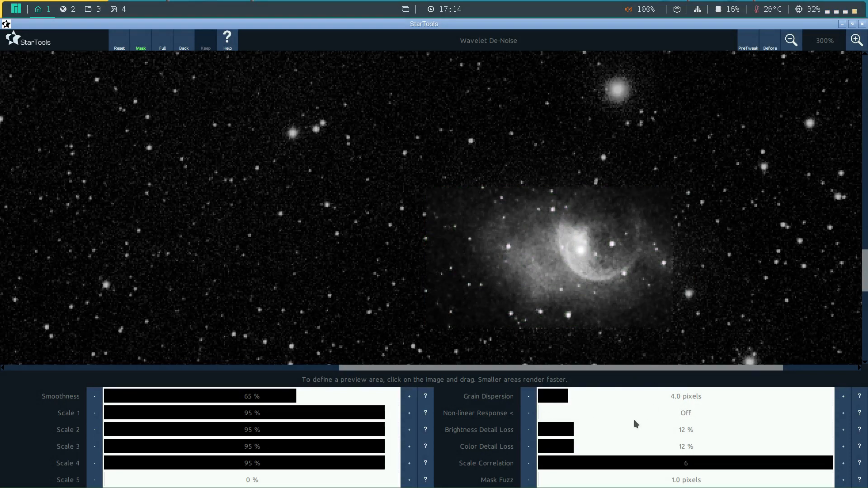
click(843, 429)
click(843, 430)
click(683, 480)
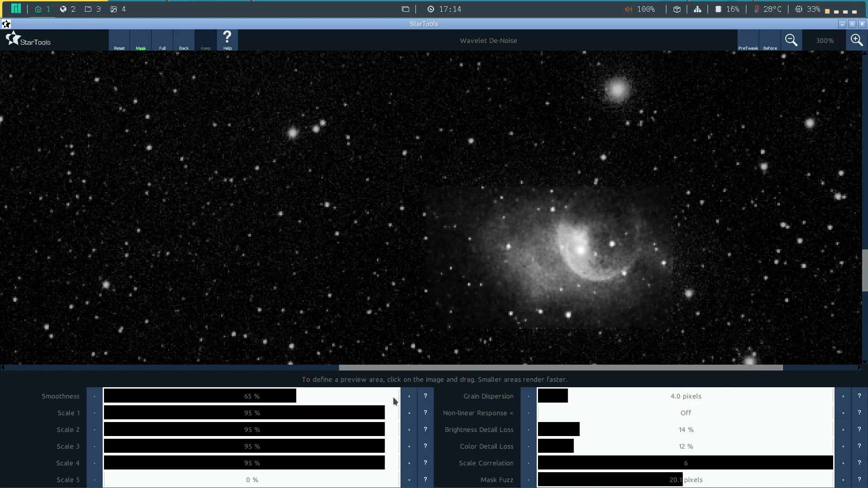
click(310, 395)
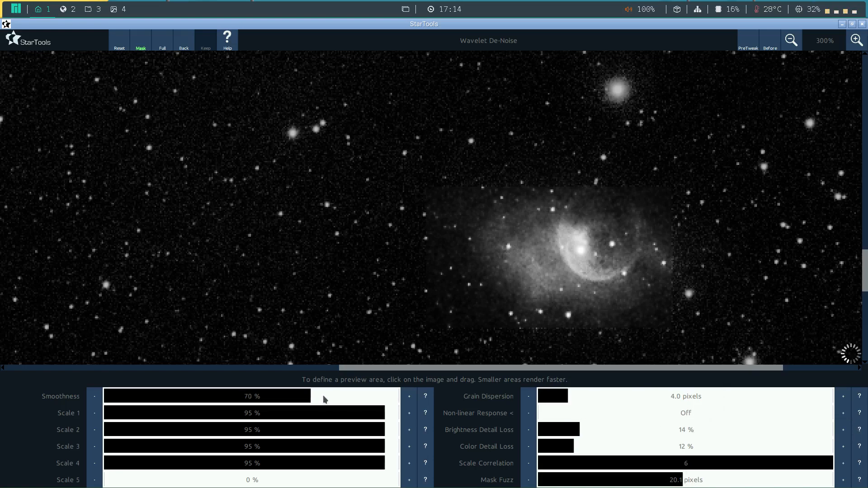
click(843, 429)
- Define a de-noise preview area around the second bright nebula near the image's upper left
drag(864, 277, 864, 80)
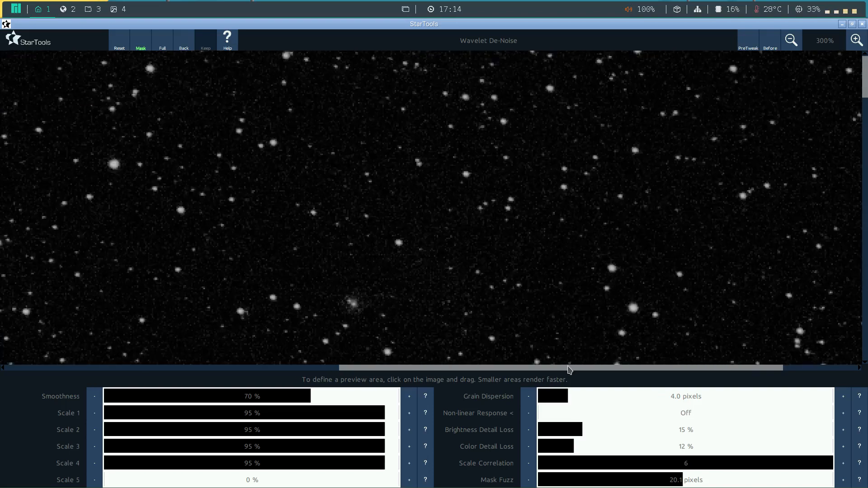
drag(569, 369, 230, 369)
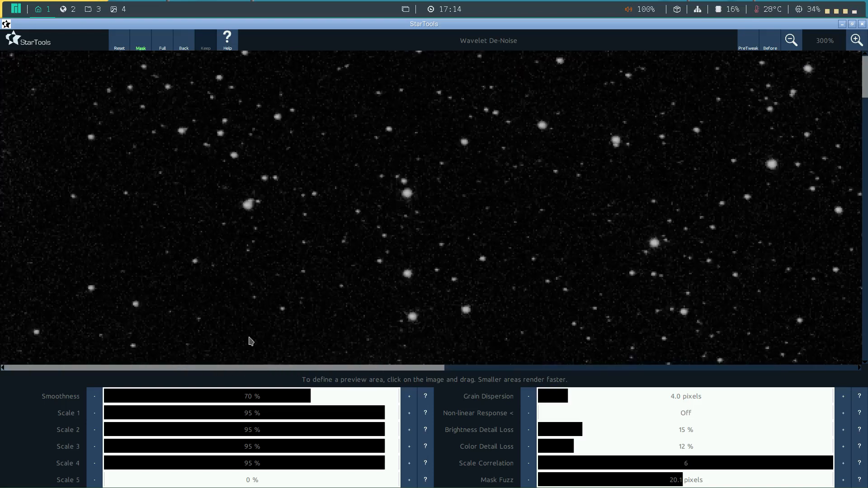
drag(866, 94, 867, 119)
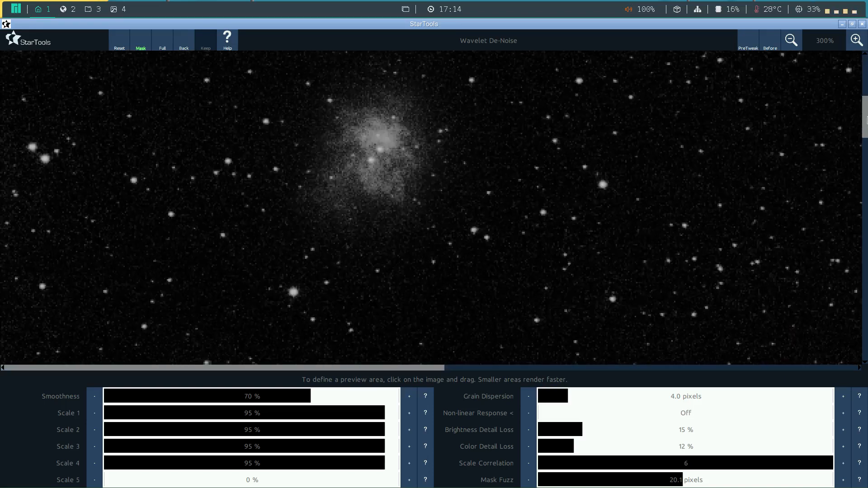
drag(439, 71, 286, 250)
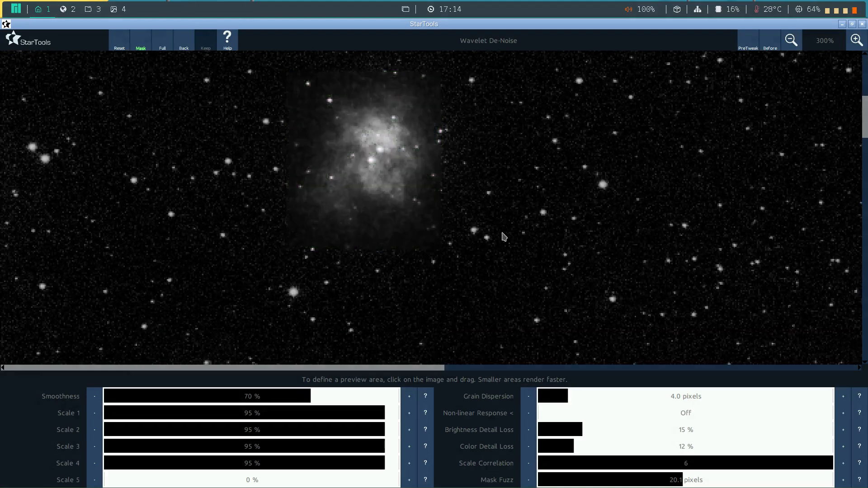
- Render the de-noise over the full image, check the whole frame, and keep the result
click(162, 46)
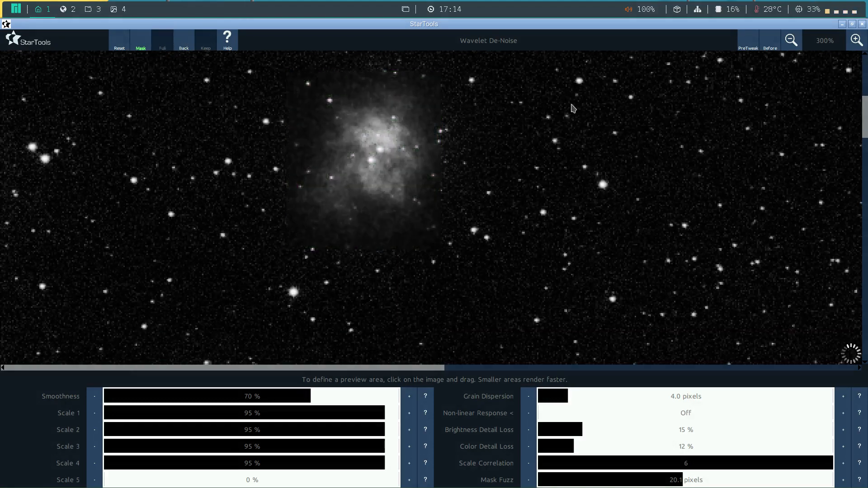
click(790, 40)
click(790, 40)
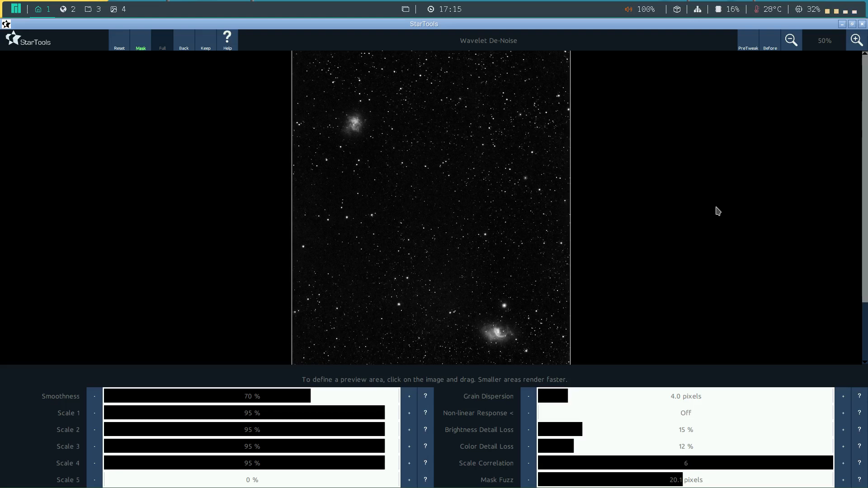
click(210, 42)
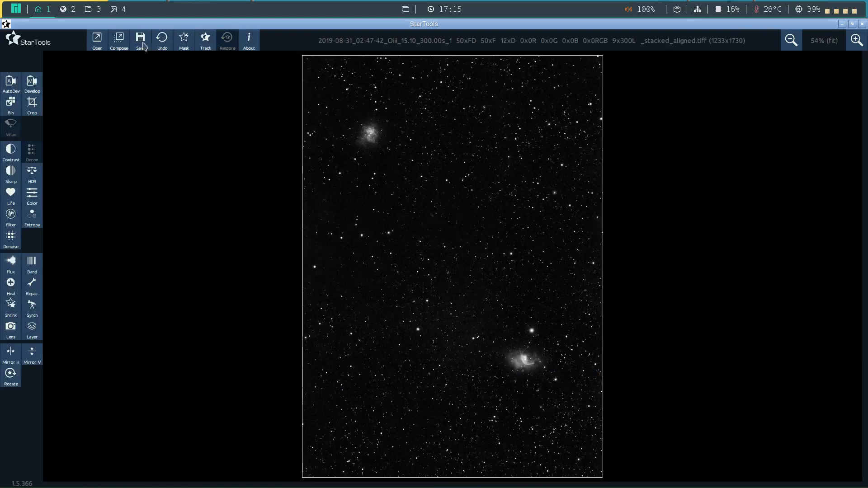
- Save the processed Oiii image in Downloads as iii.tiff, overwriting the existing file
click(144, 47)
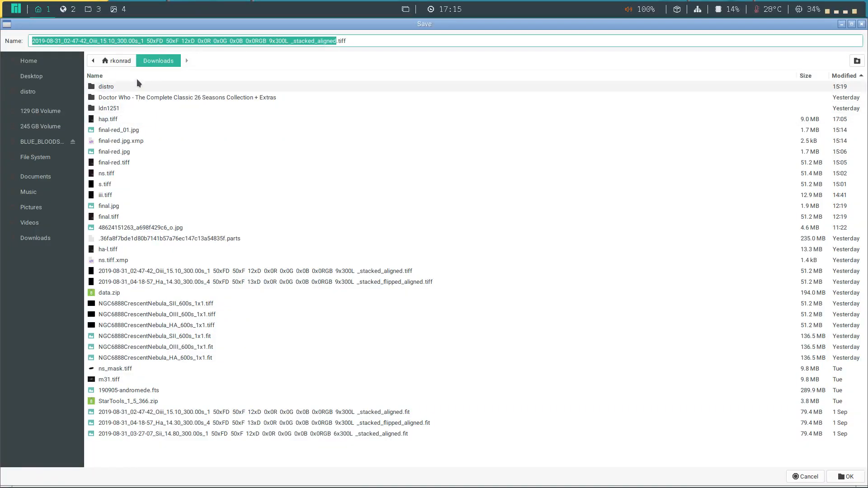
click(111, 198)
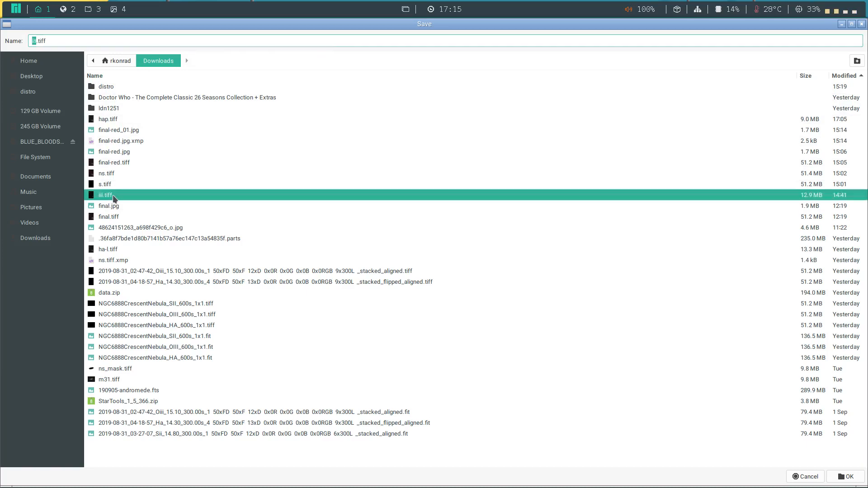
click(843, 475)
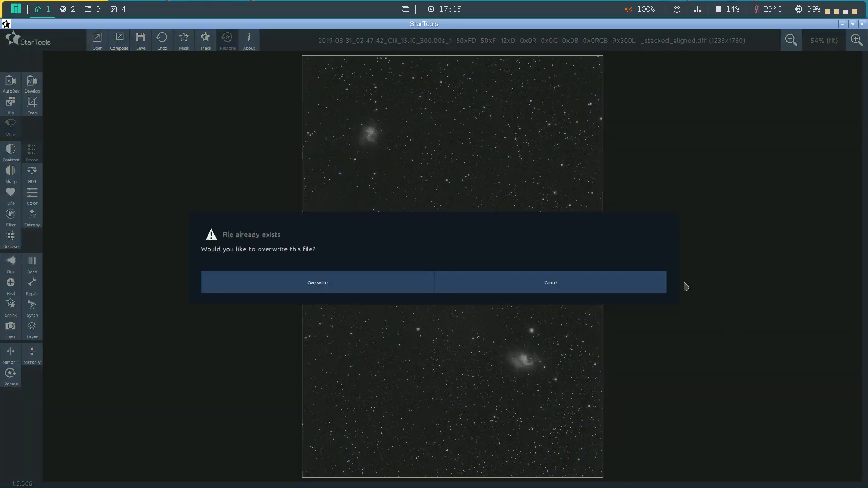
click(324, 286)
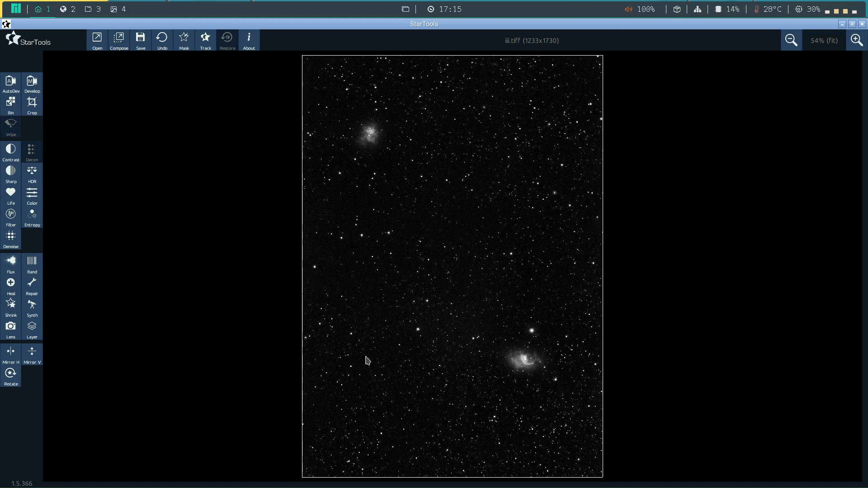
mouse_move(116, 486)
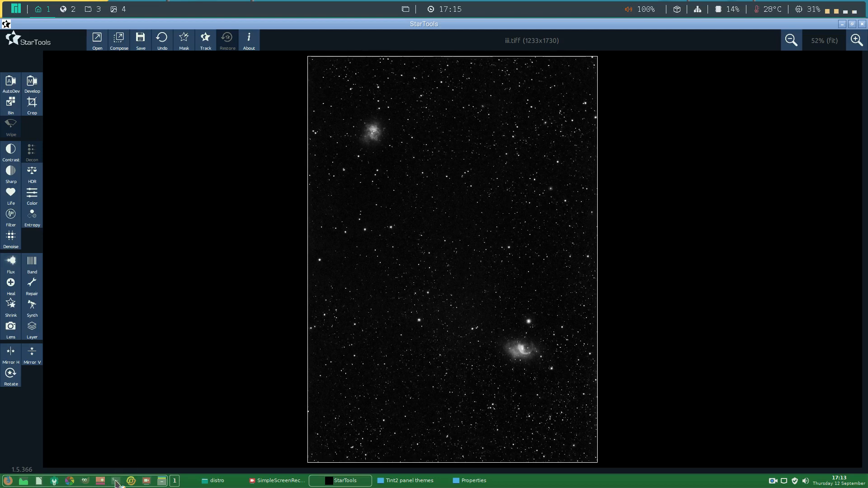
click(116, 482)
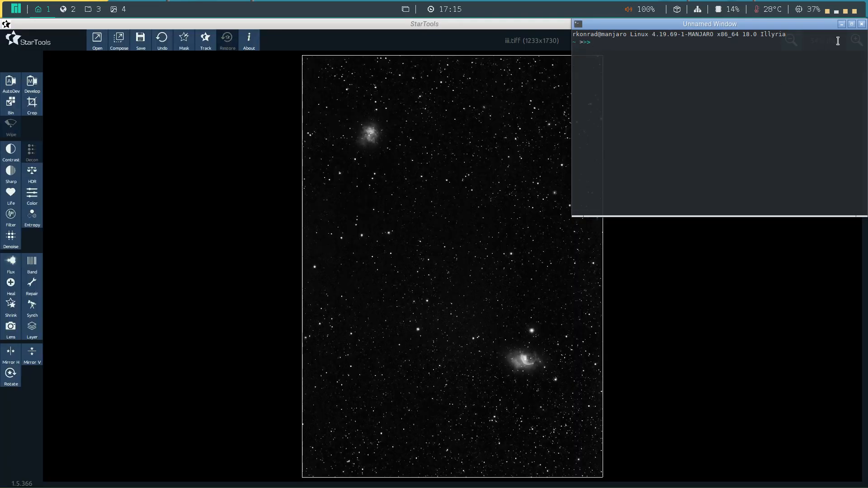
click(862, 24)
- Switch to GIMP and open the recently used hap.tiff image
mouse_move(114, 486)
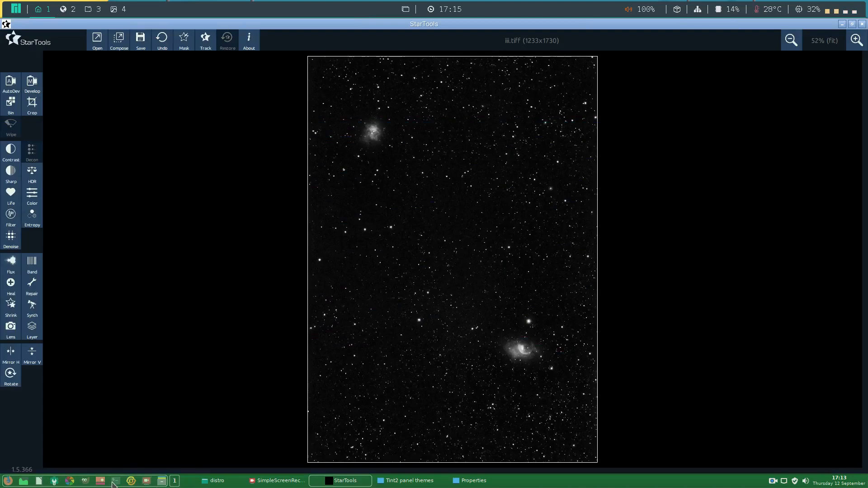
click(85, 482)
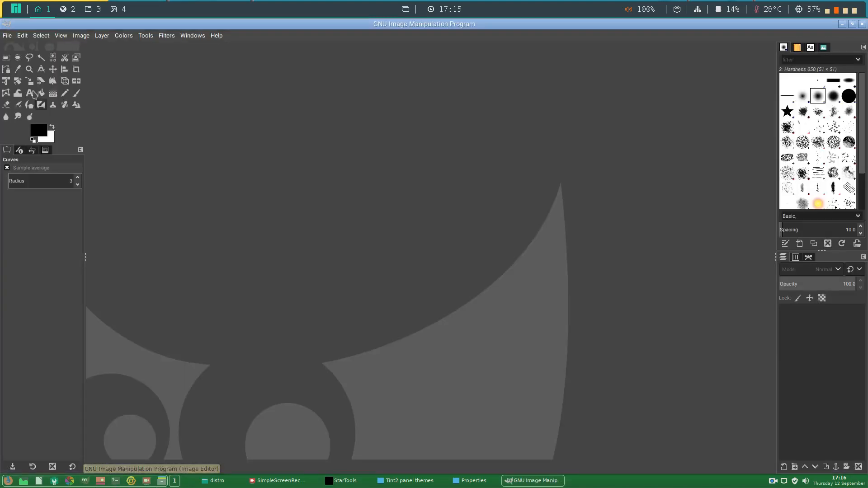
click(6, 35)
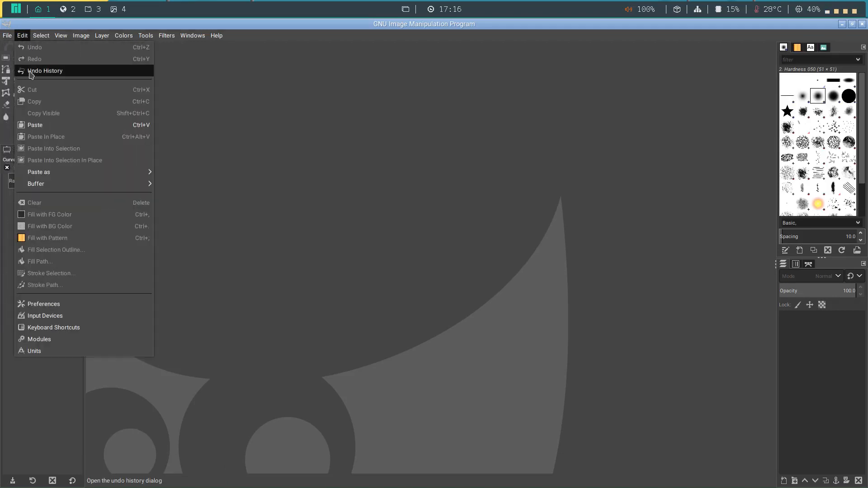
click(15, 72)
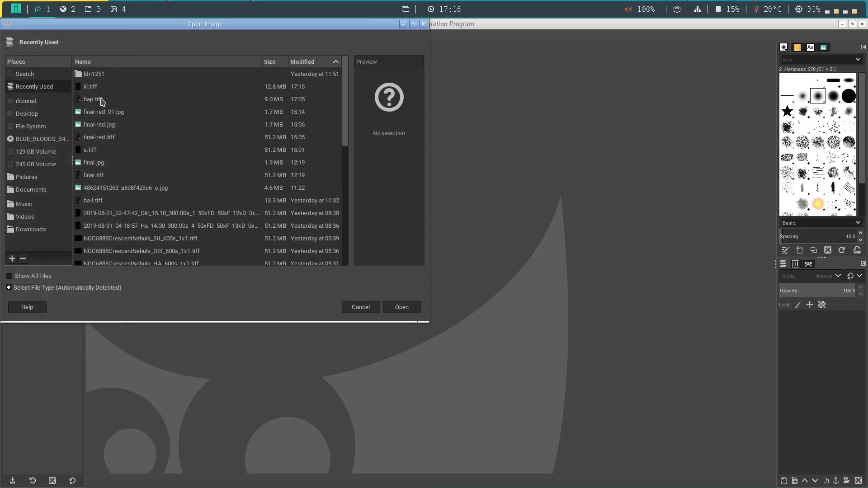
double_click(102, 100)
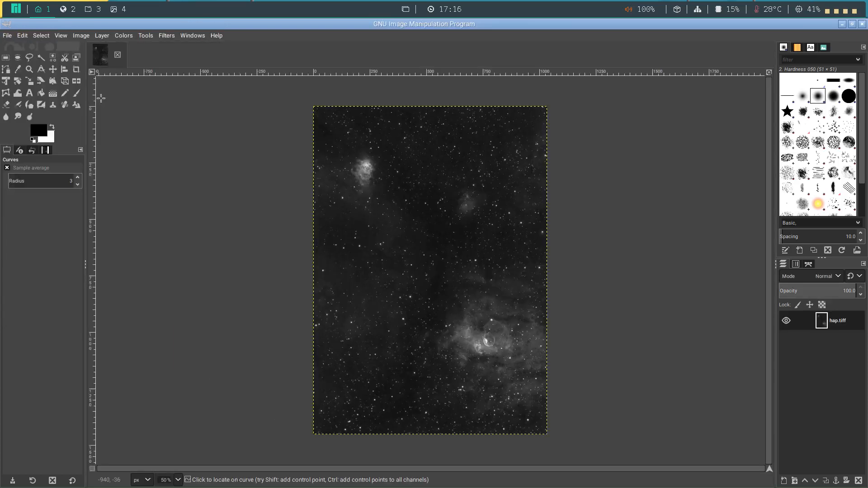
- Scale the hap.tiff image to 1233 × 1730 pixels with Cubic interpolation
click(81, 35)
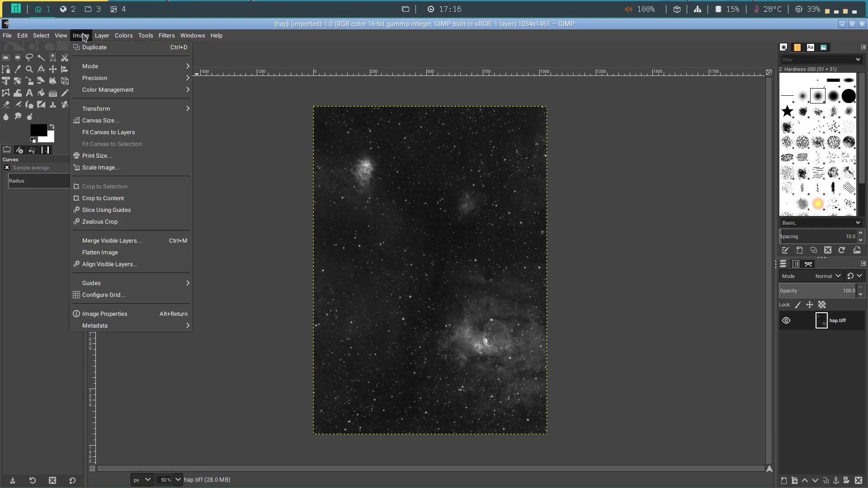
click(103, 169)
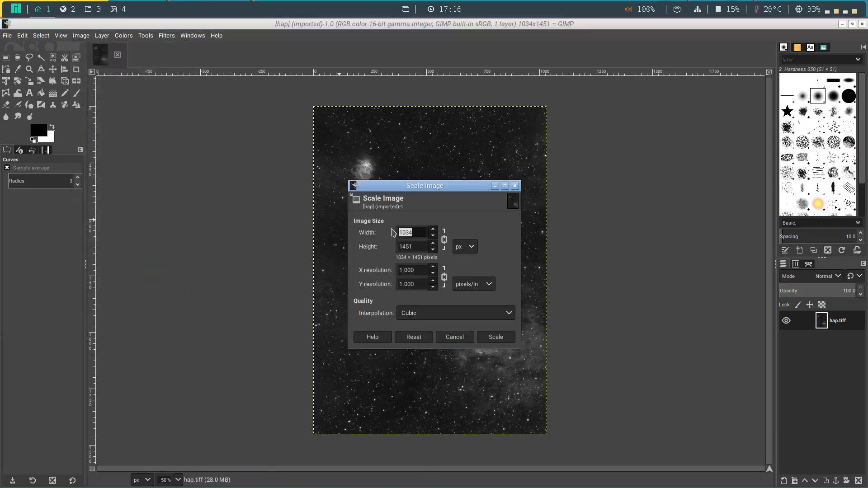
click(420, 234)
drag(419, 233, 391, 234)
text(1)
click(419, 246)
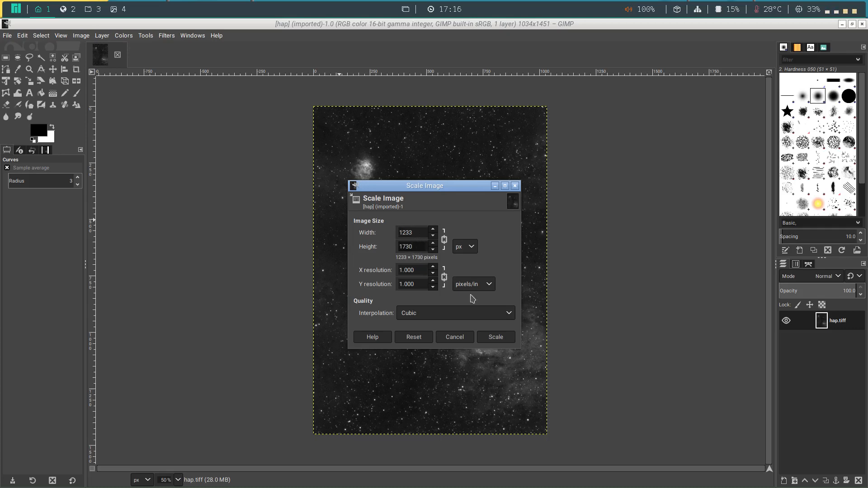
click(493, 339)
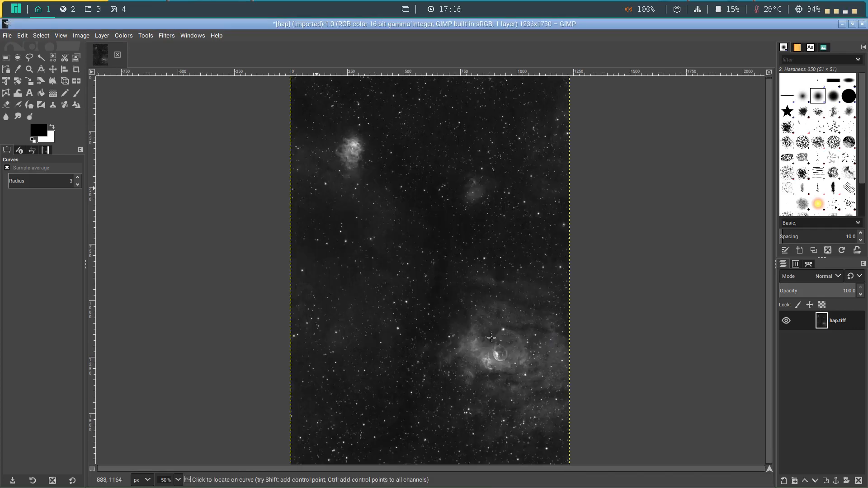
- Overwrite hap.tiff with the scaled image and quit GIMP, discarding the unsaved project changes
click(6, 35)
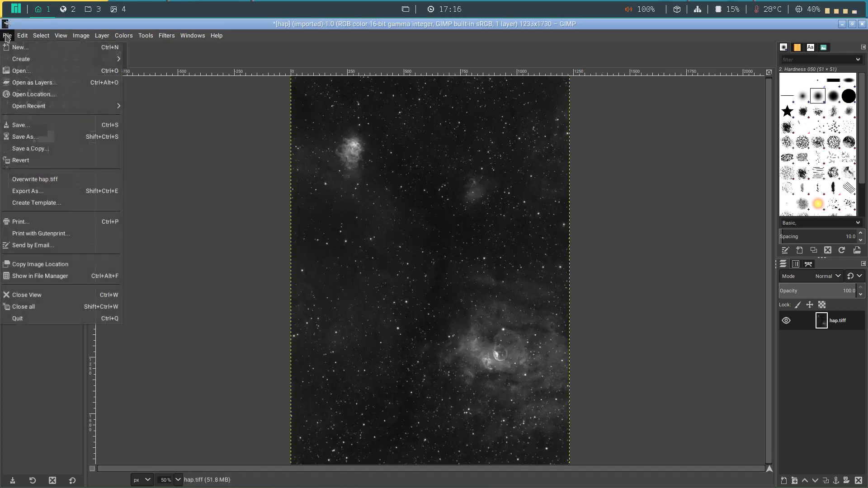
click(63, 181)
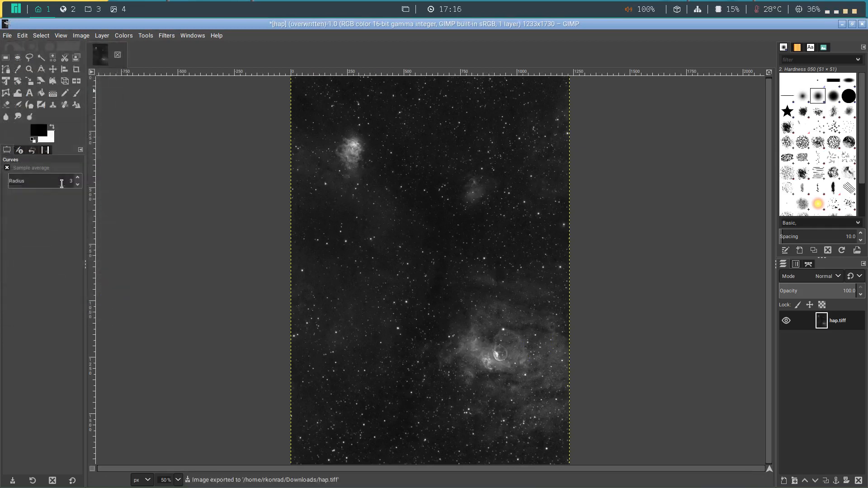
click(862, 24)
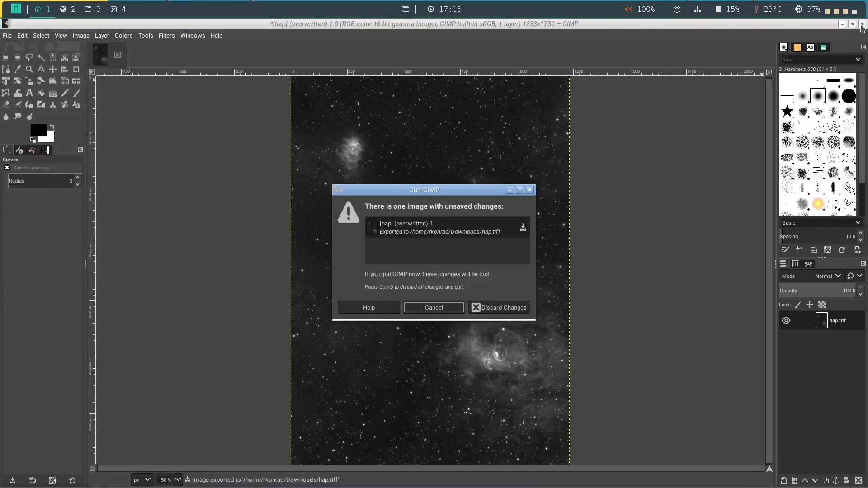
click(506, 307)
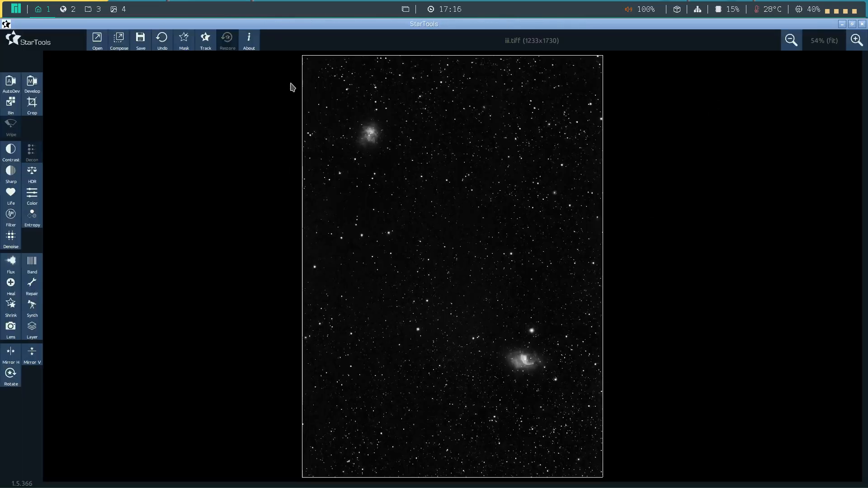
- Close the running StarTools and launch StarTools-Linux64 from the distro folder in Documents instead
click(118, 42)
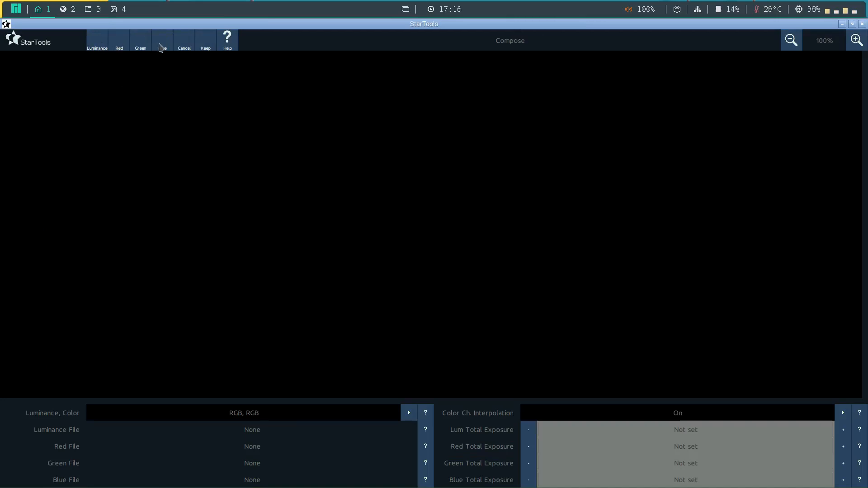
click(862, 25)
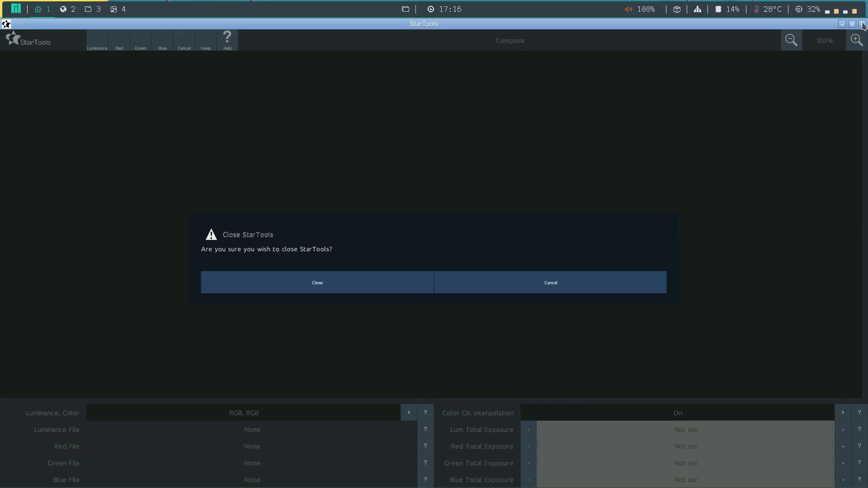
click(326, 287)
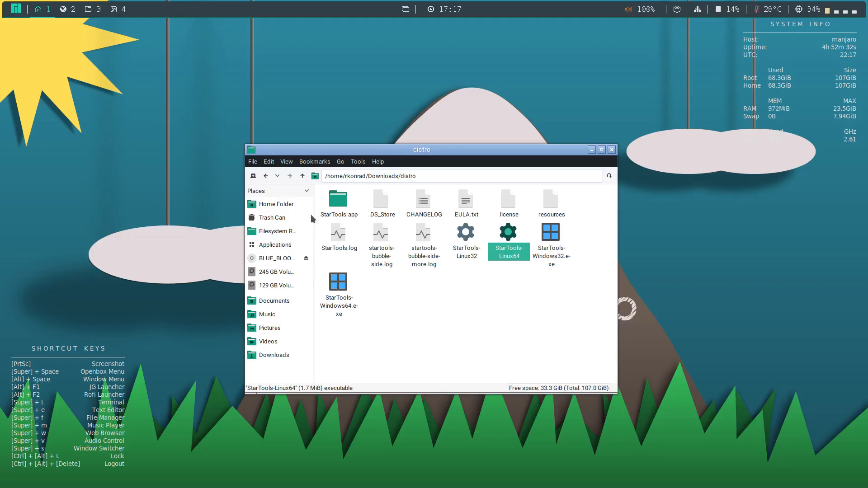
click(277, 301)
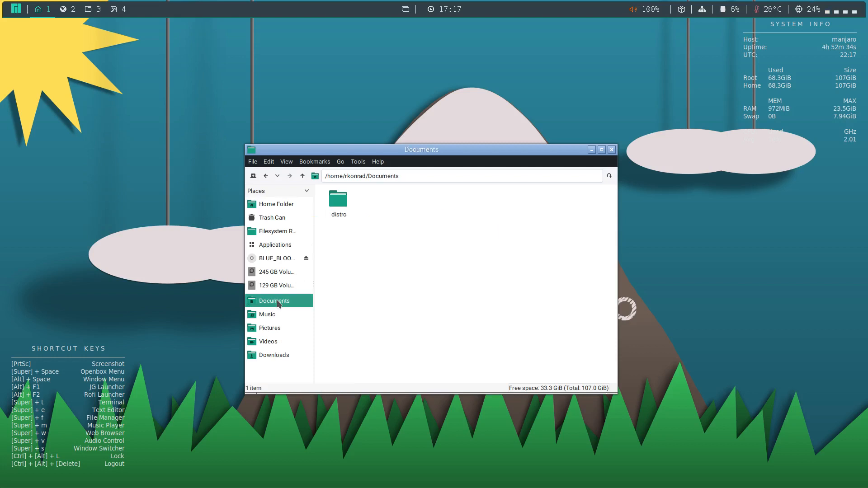
double_click(344, 198)
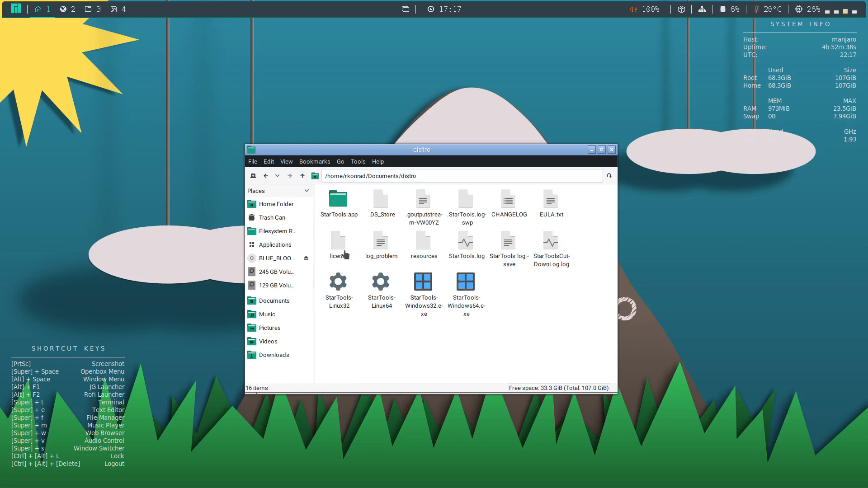
double_click(380, 285)
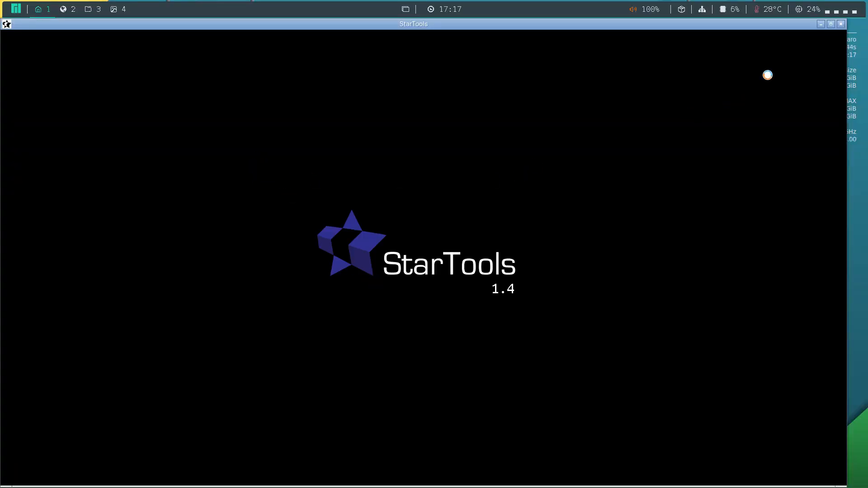
- Start an LRGB composite in the maximized window and load hap.tiff from Downloads as both the luminance and red channels
click(832, 24)
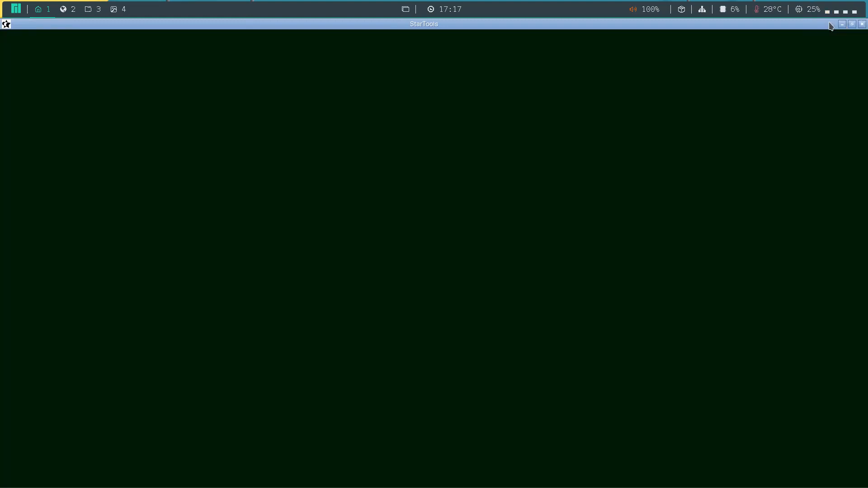
click(123, 47)
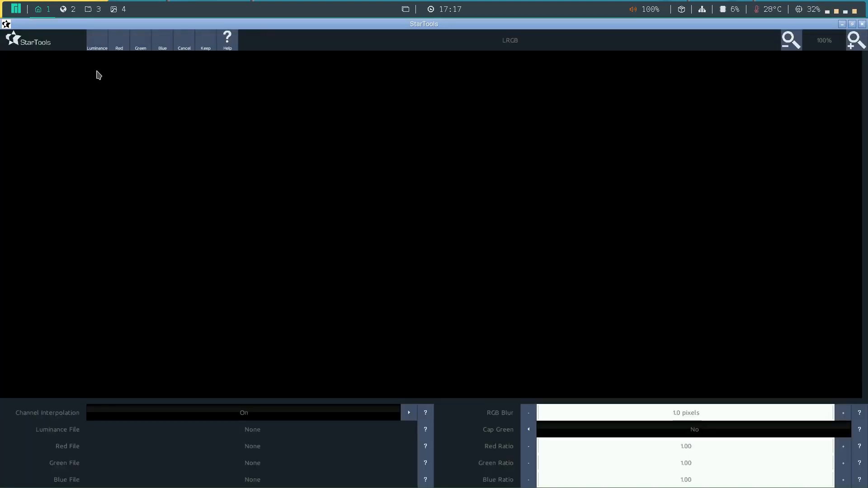
click(96, 42)
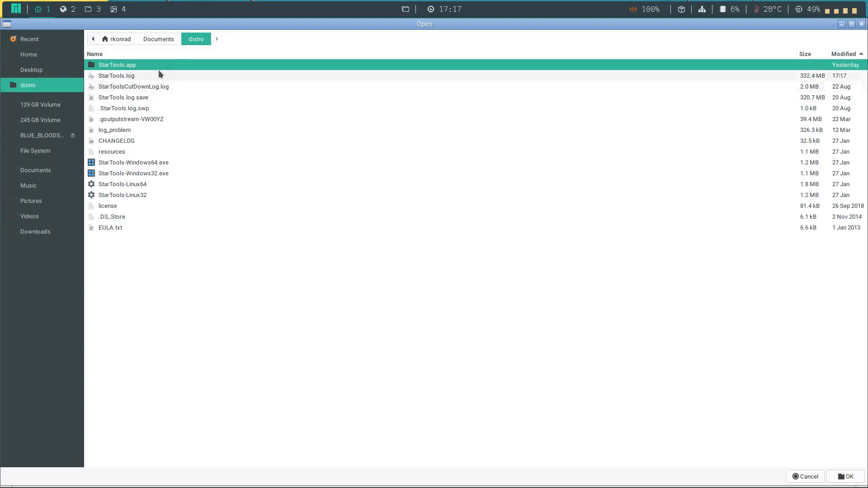
click(40, 232)
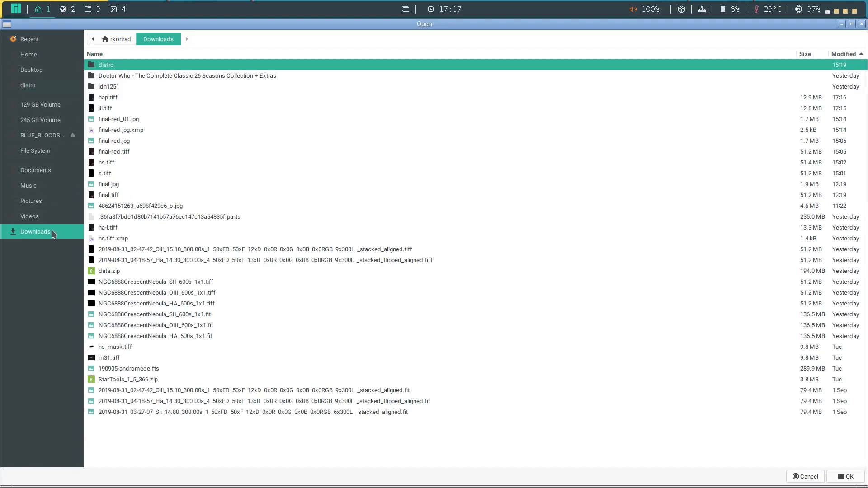
double_click(111, 97)
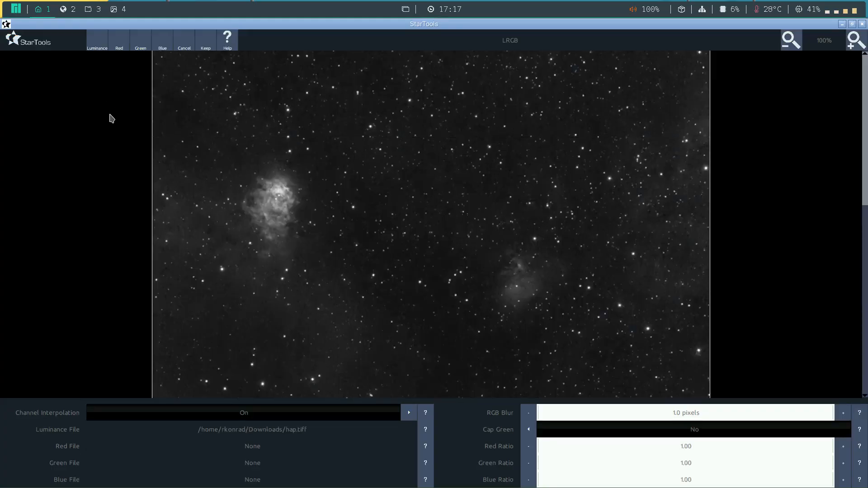
click(120, 40)
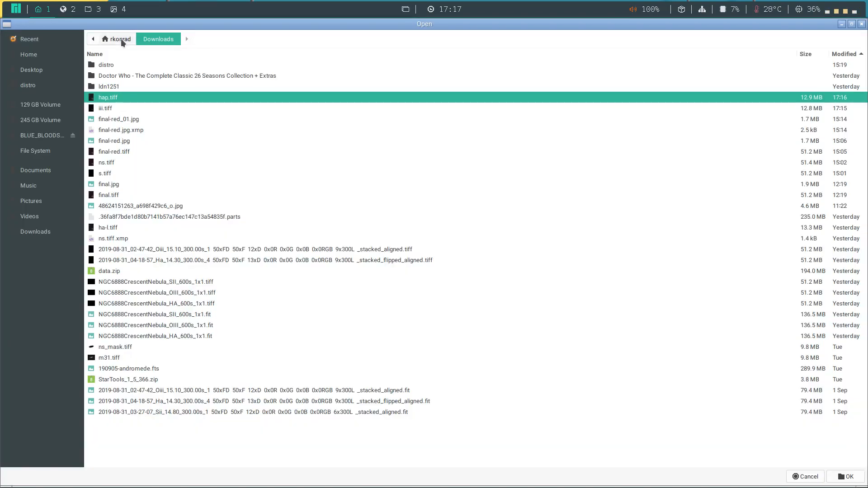
double_click(110, 97)
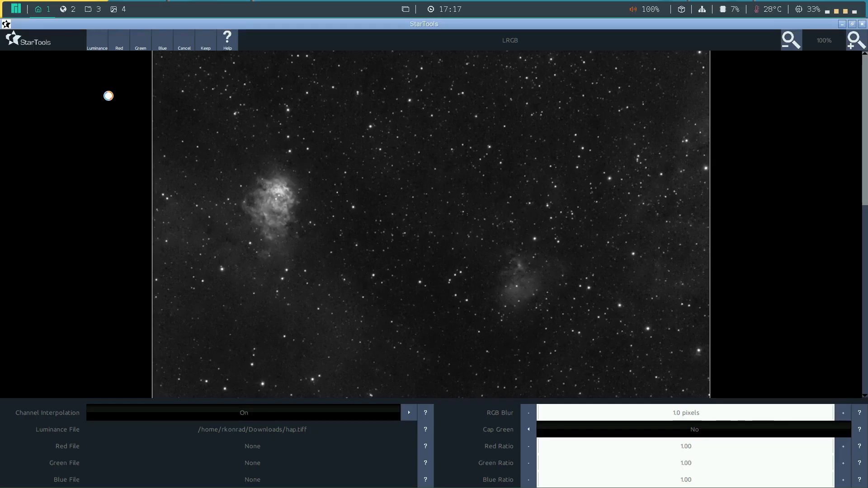
- Load iii.tiff as both the green and blue channels of the LRGB composite
click(140, 39)
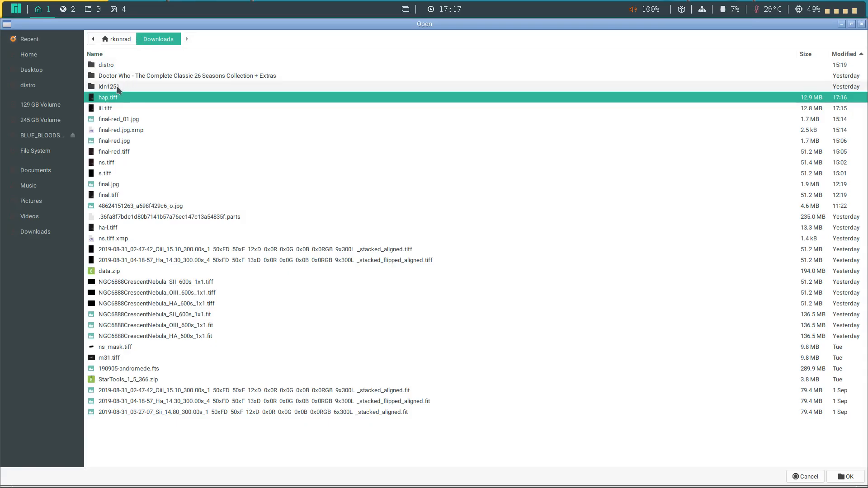
click(110, 108)
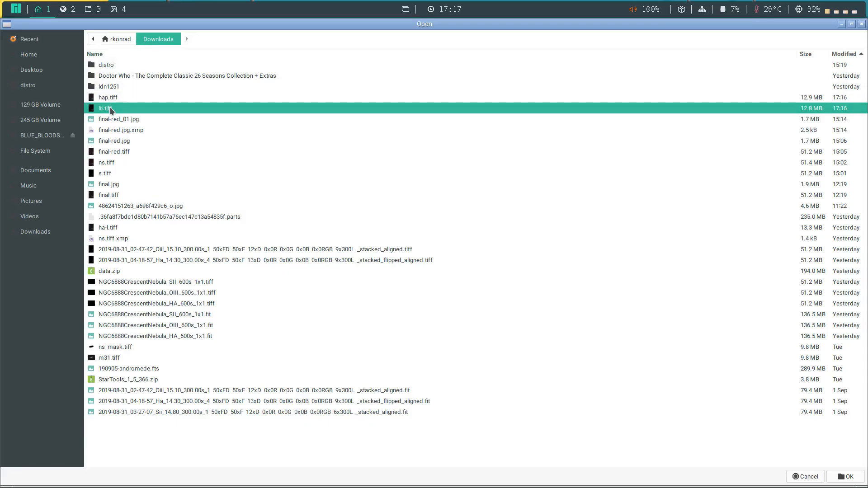
key(Return)
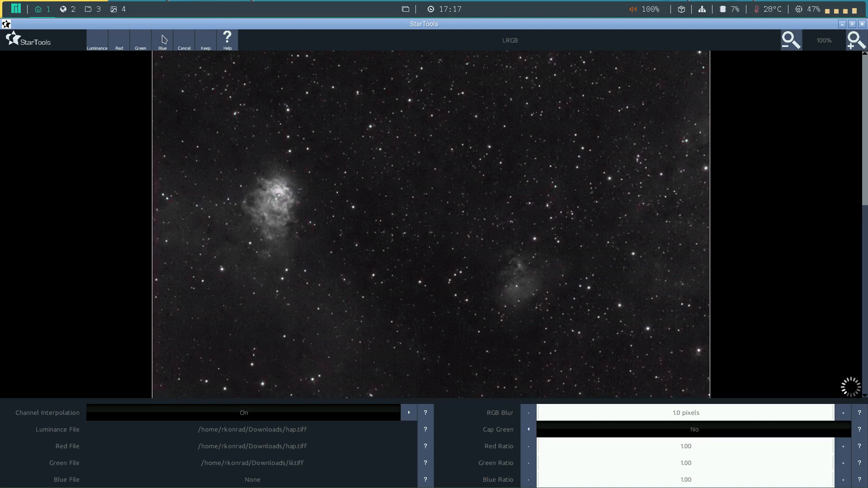
click(163, 40)
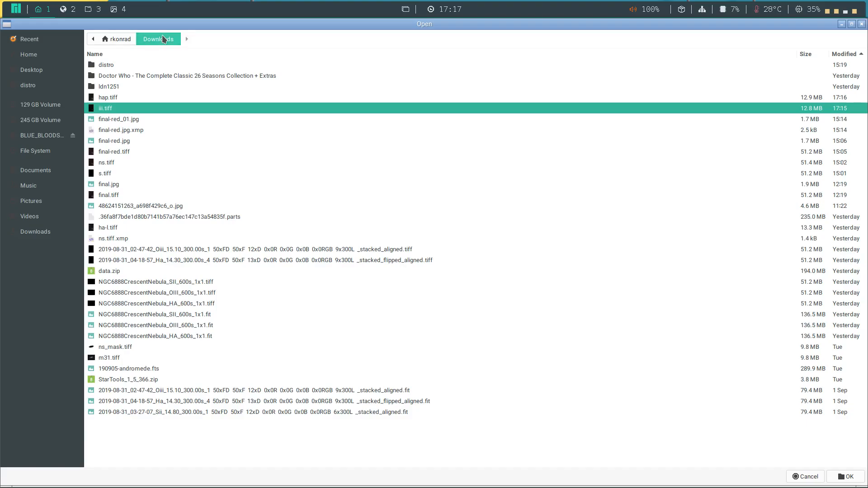
double_click(109, 109)
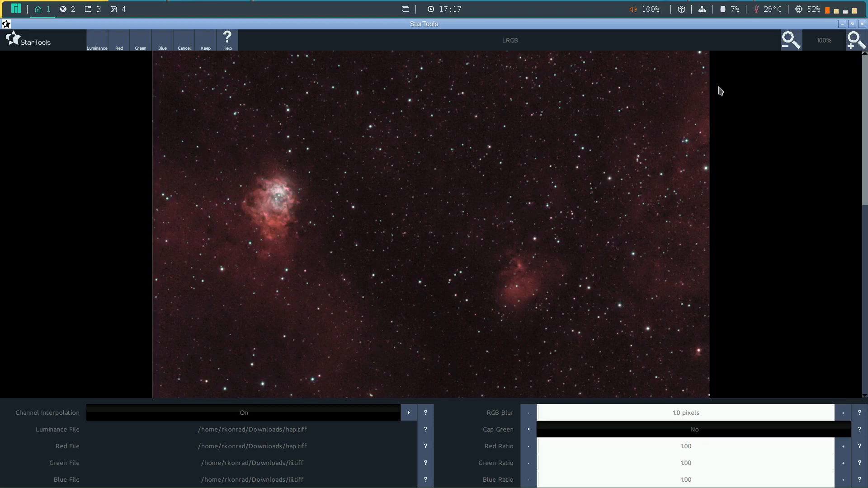
- Set both the green ratio and the blue ratio of the LRGB composite to 1.28
click(785, 45)
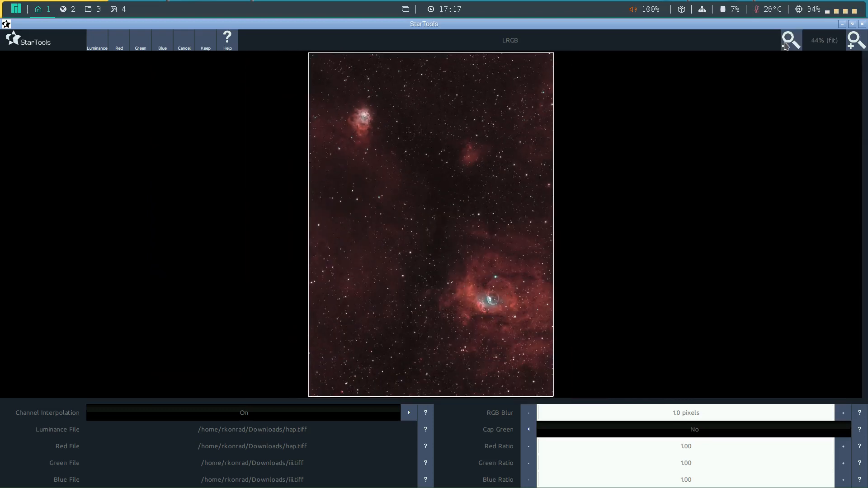
click(856, 43)
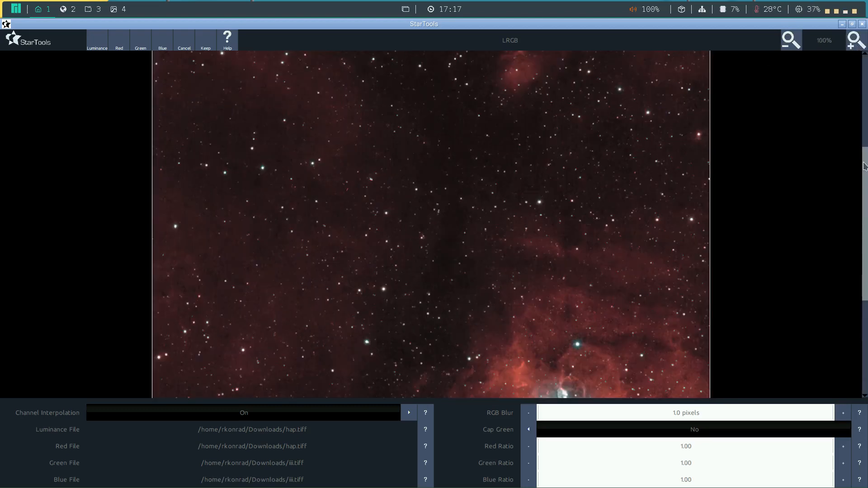
drag(863, 163, 860, 284)
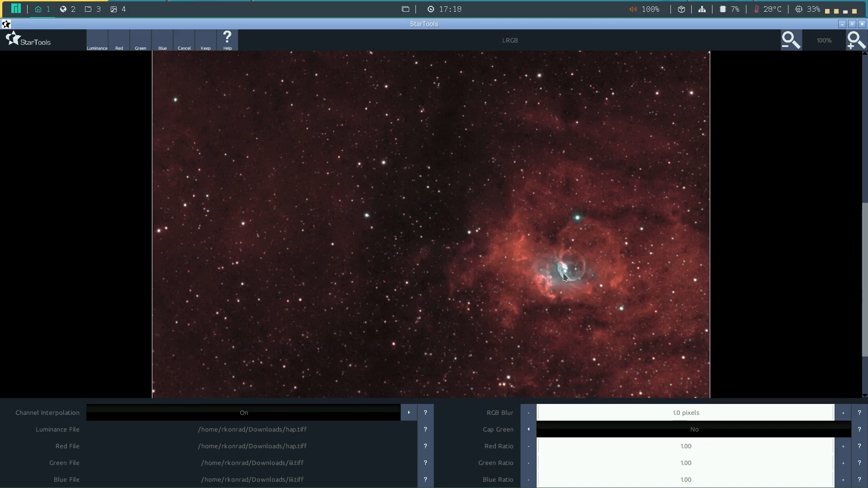
click(547, 463)
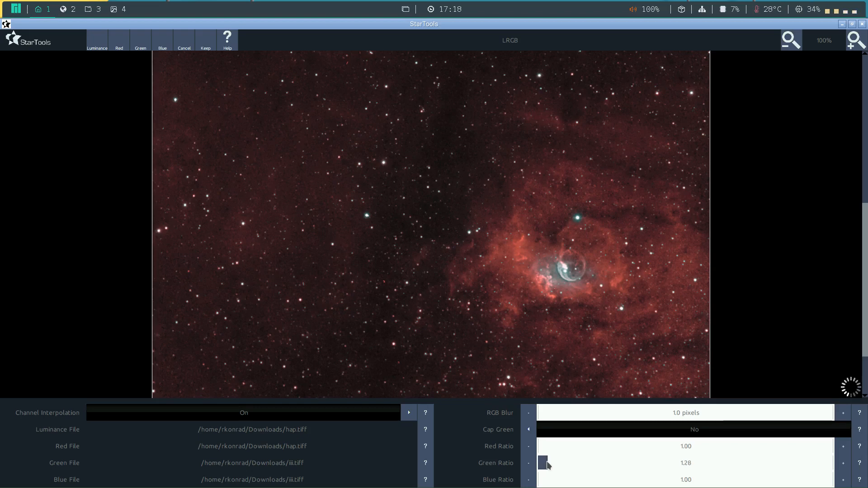
click(547, 478)
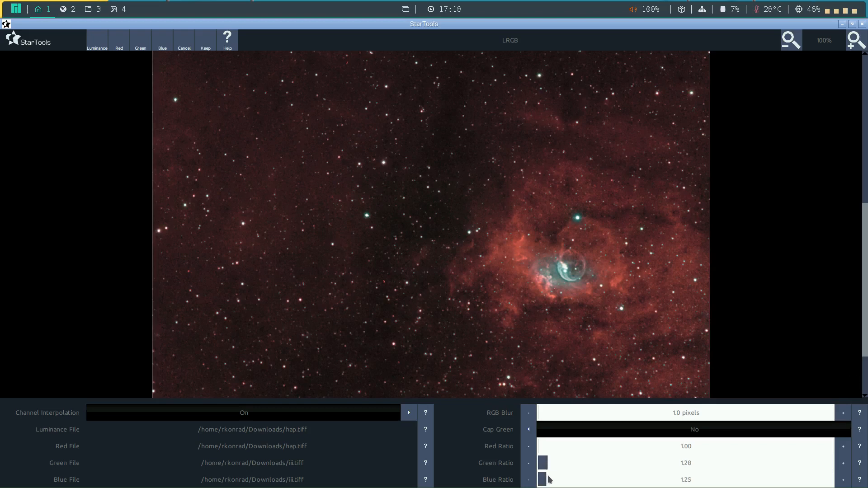
click(549, 479)
click(531, 481)
click(531, 480)
click(791, 42)
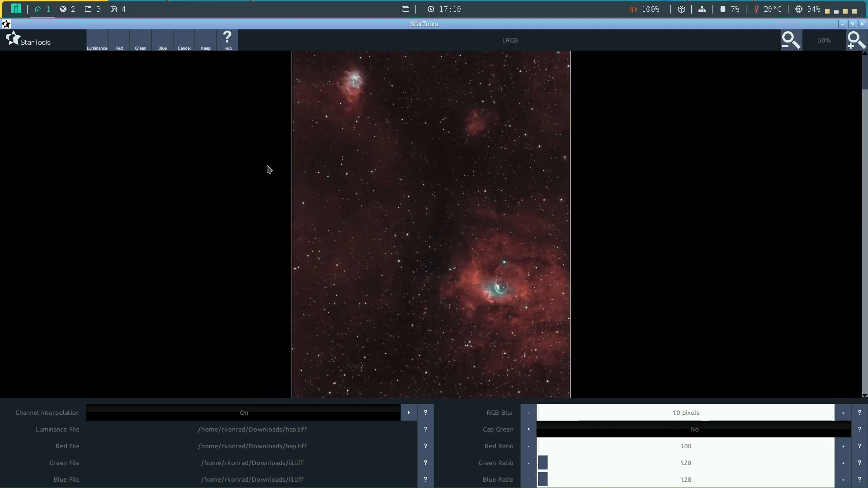
- Keep the LRGB composite, declaring its data modified and not linear, and decline to activate tracking
click(211, 48)
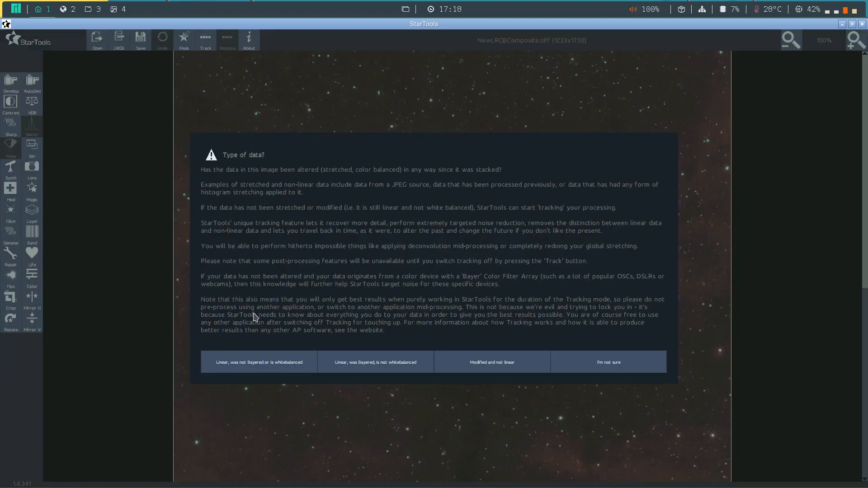
click(501, 361)
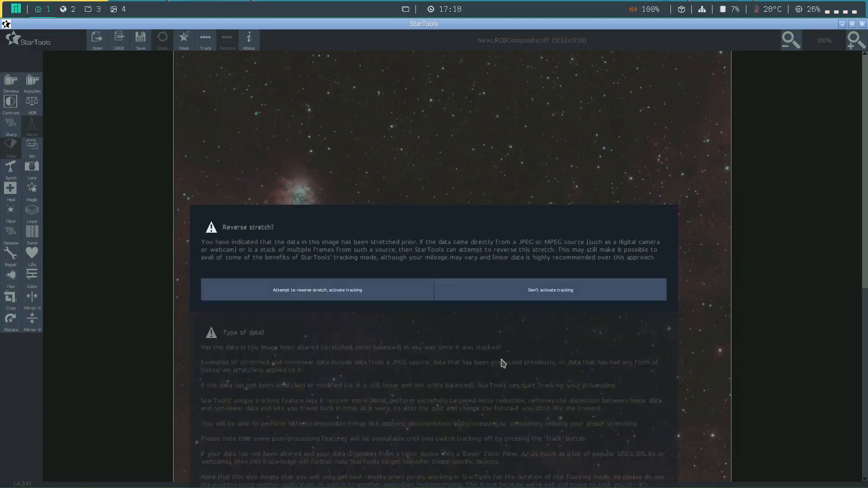
click(535, 297)
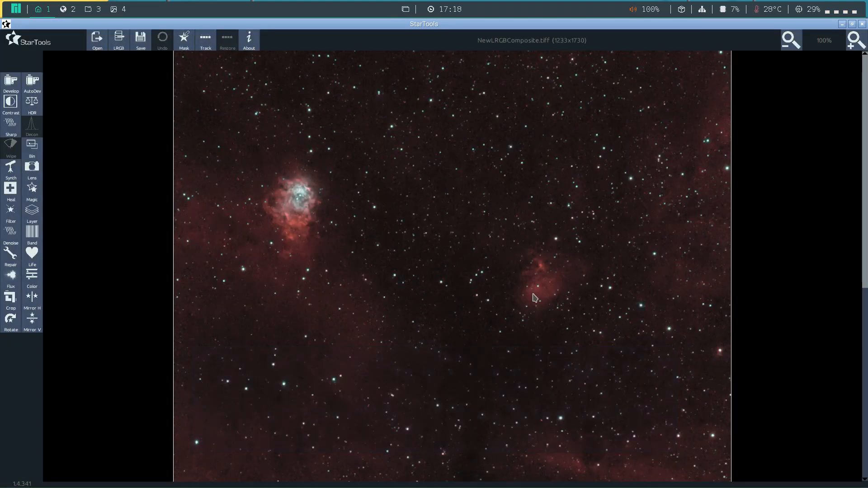
- Apply the Color module to the composite with Green Bias Reduce at 1.08 and Saturation Amount at 89 %, keeping the result
click(34, 280)
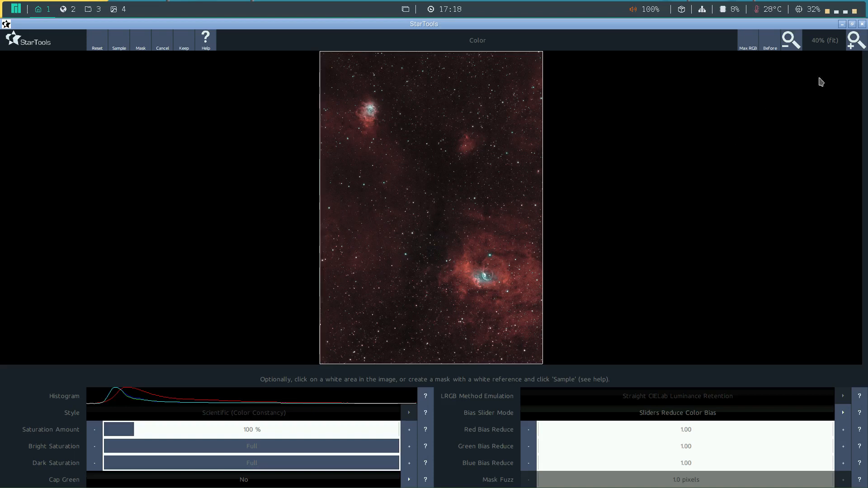
click(858, 44)
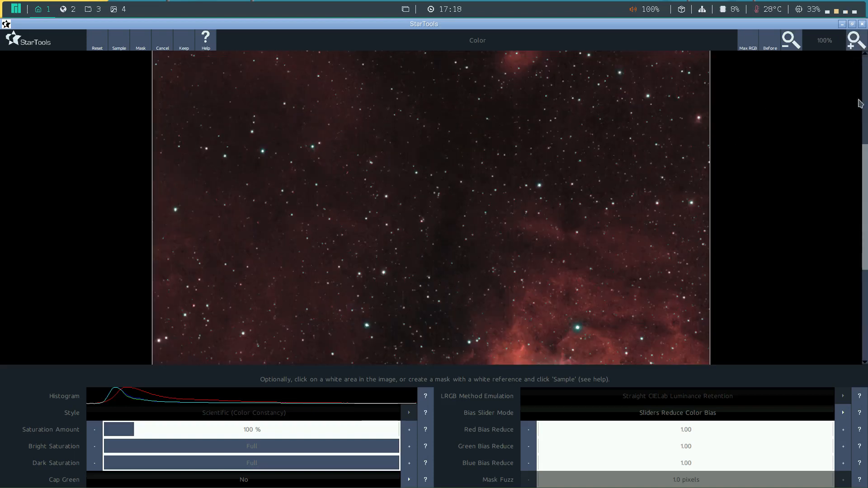
click(794, 51)
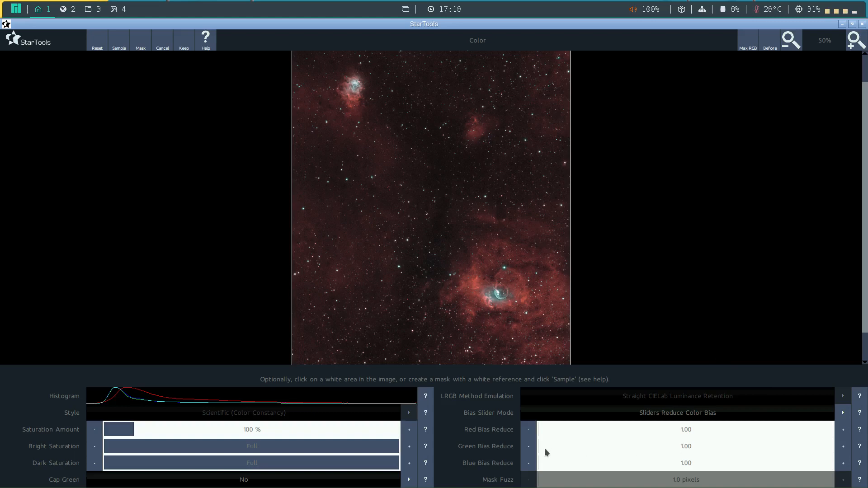
click(844, 450)
click(125, 432)
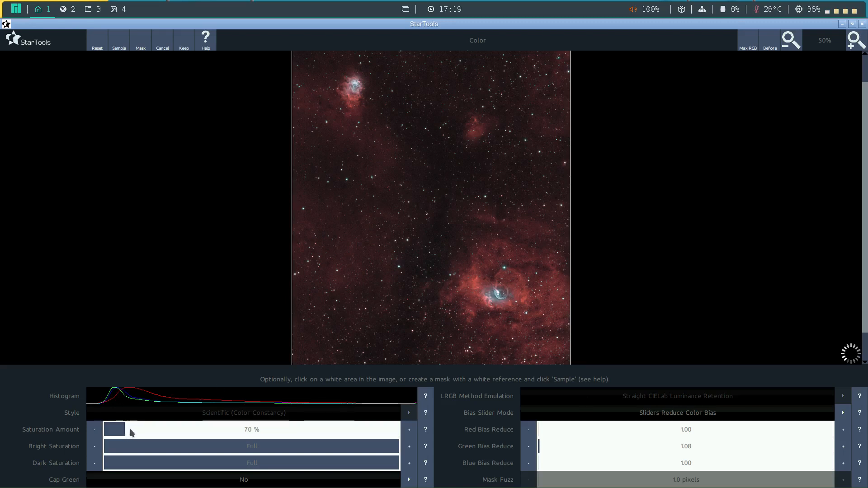
click(131, 433)
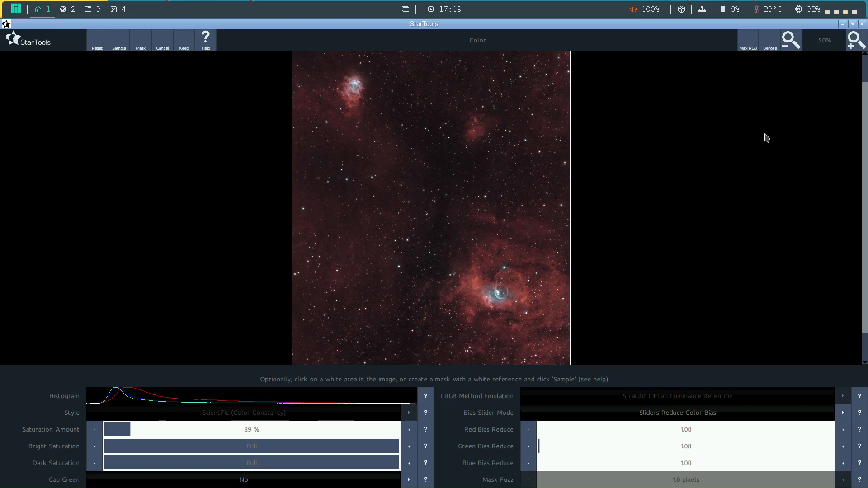
click(856, 43)
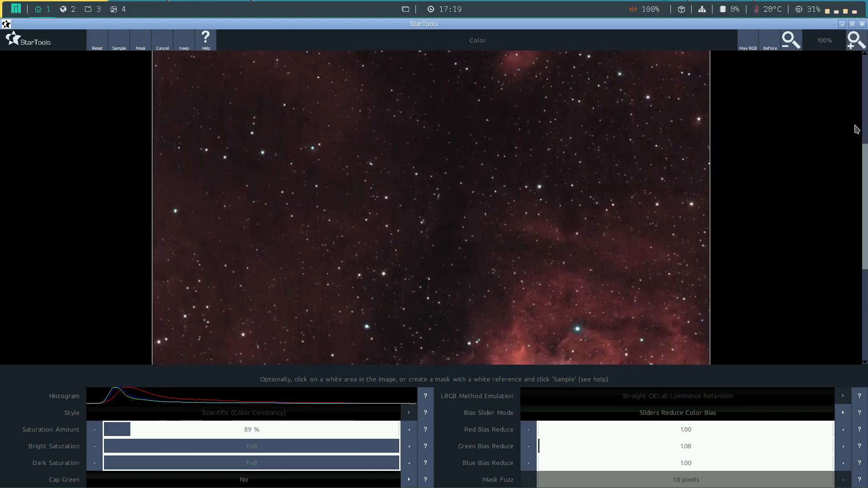
drag(864, 216, 858, 266)
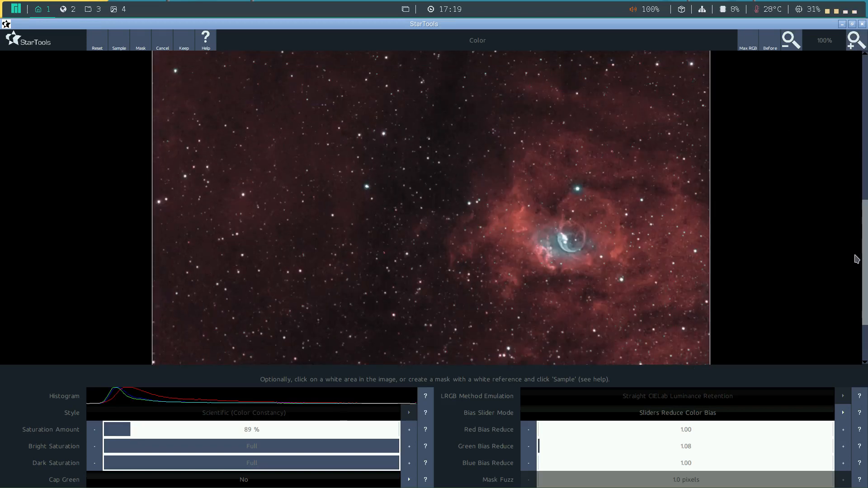
click(790, 45)
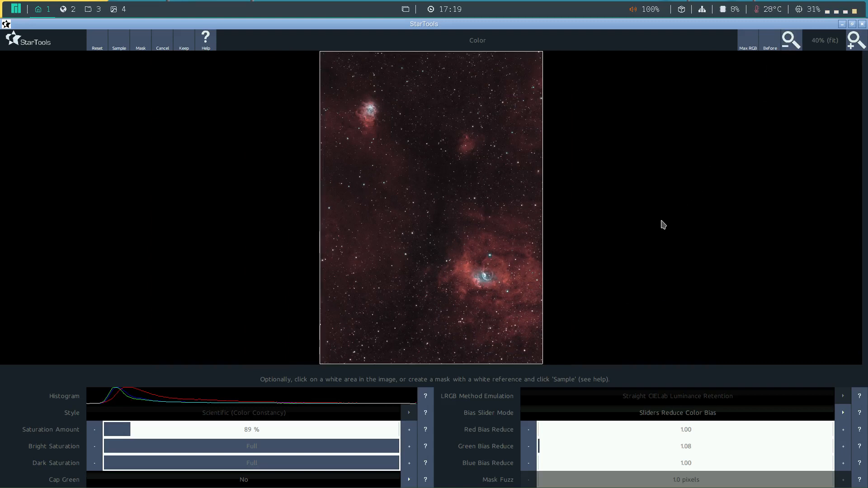
click(184, 47)
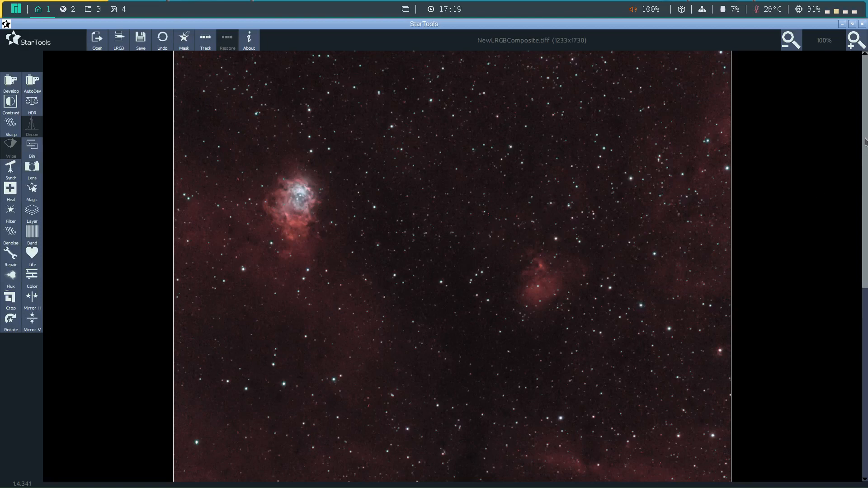
- Examine the stars, dark background and nebulae of the colour composite close up and as a whole
drag(865, 142, 864, 229)
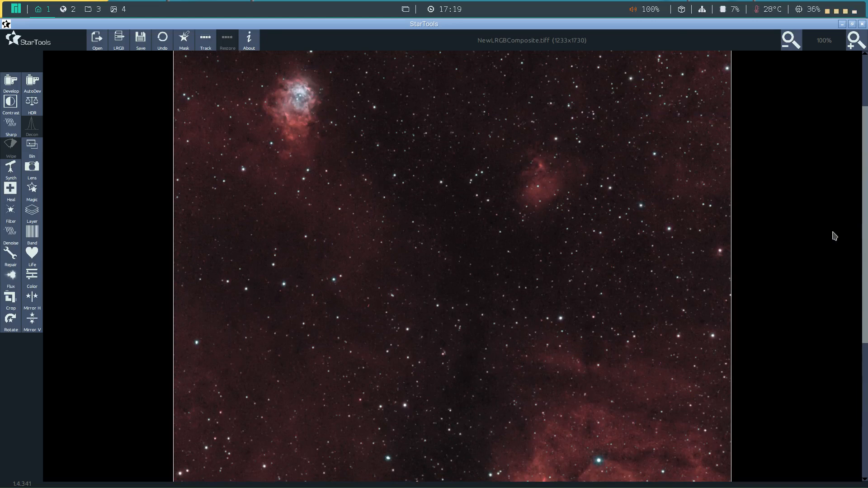
click(853, 42)
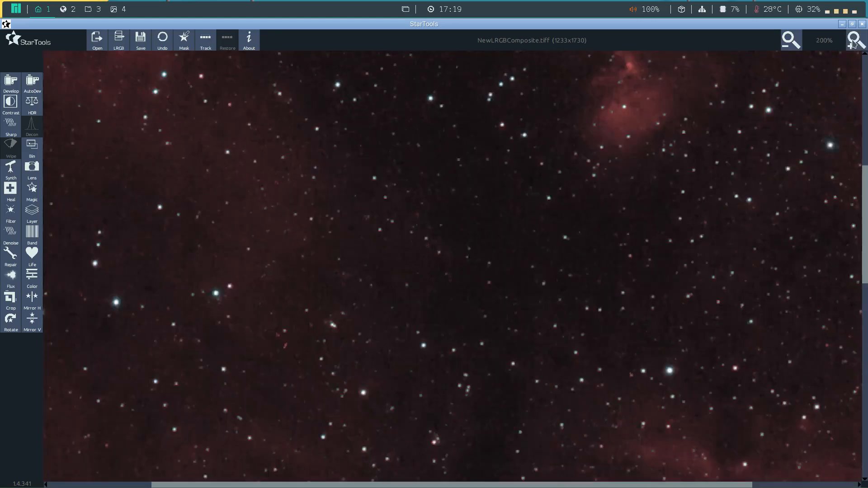
click(854, 42)
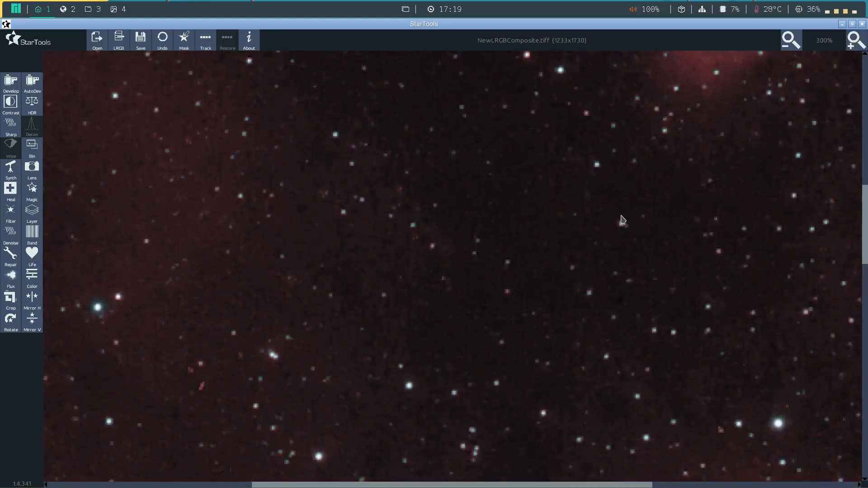
click(789, 44)
click(789, 43)
click(789, 43)
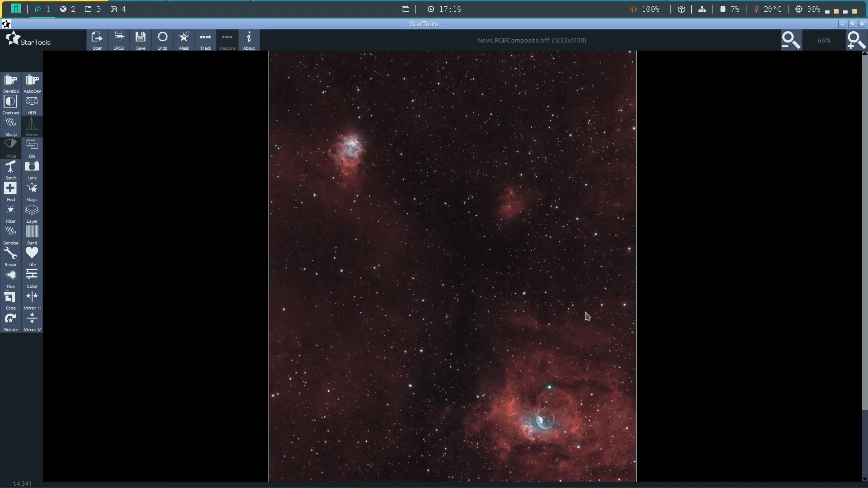
click(786, 48)
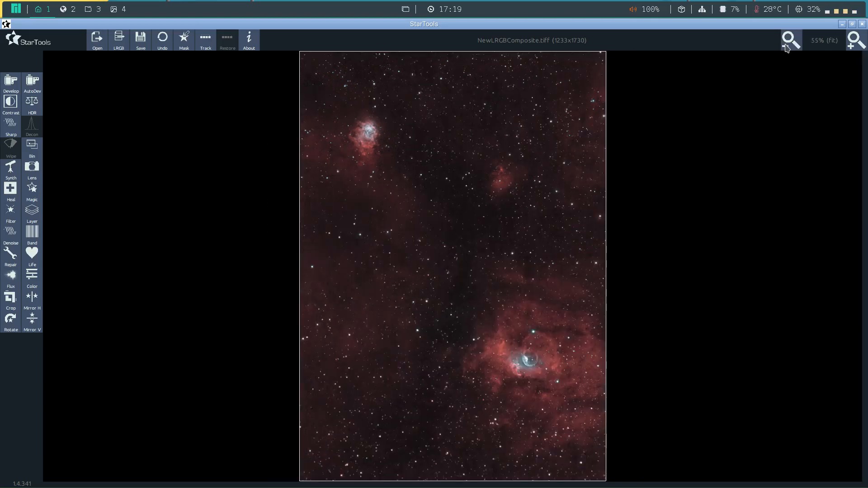